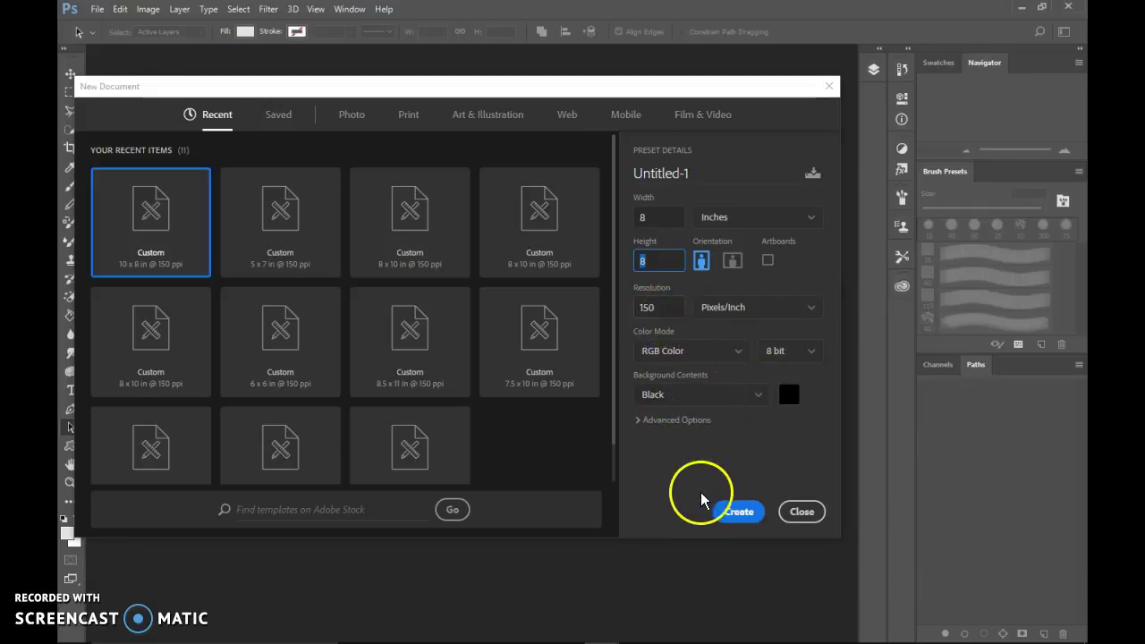
Step: Create a new 8 x 8 inch RGB document at 150 pixels/inch with a black background
click(752, 396)
click(752, 396)
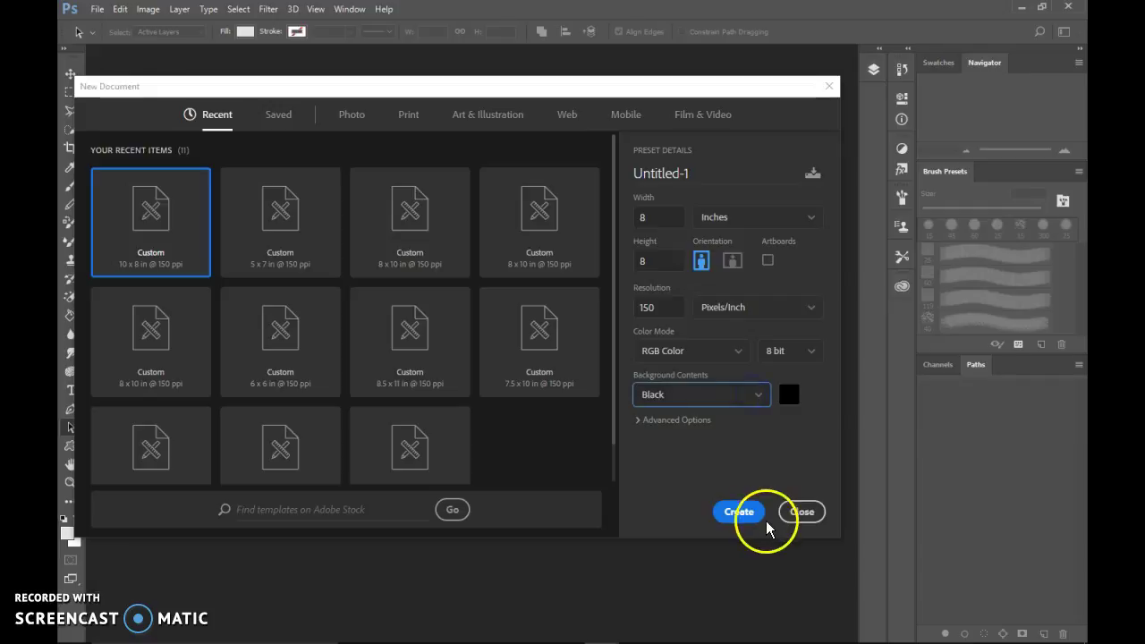
click(741, 518)
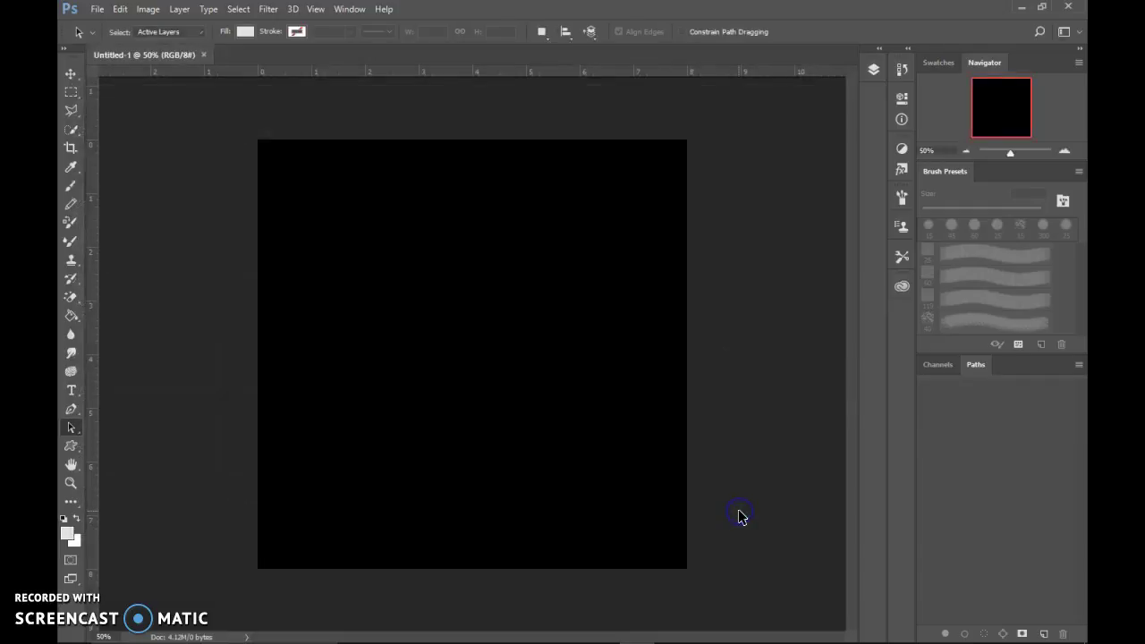
Step: Add a first name as white horizontal text on the canvas and enlarge it to 97 pt
click(72, 394)
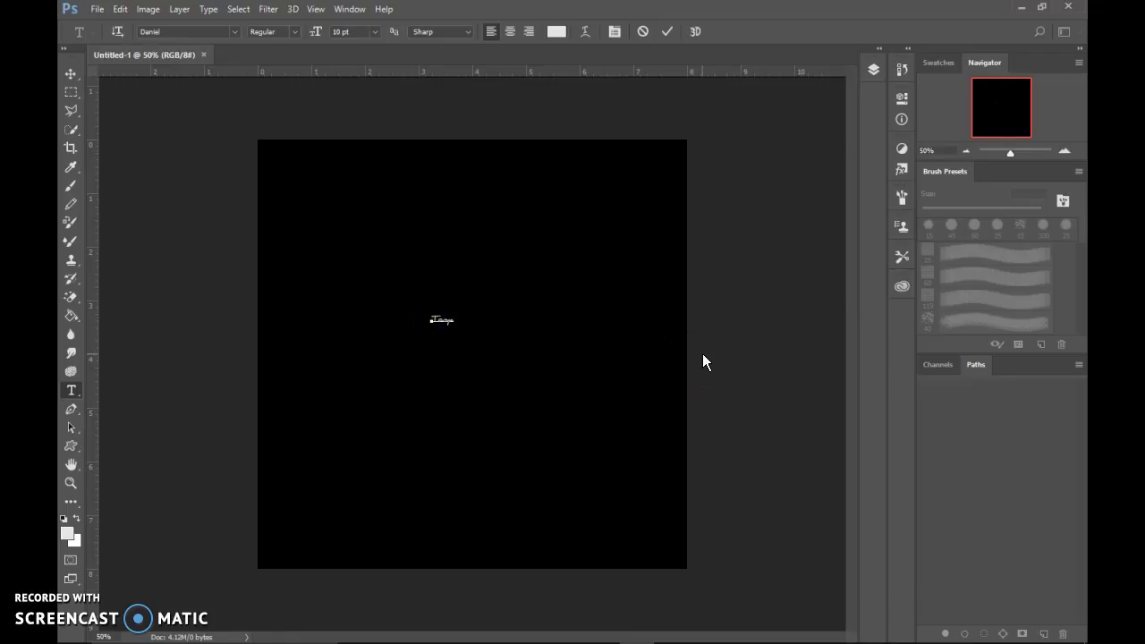
click(443, 319)
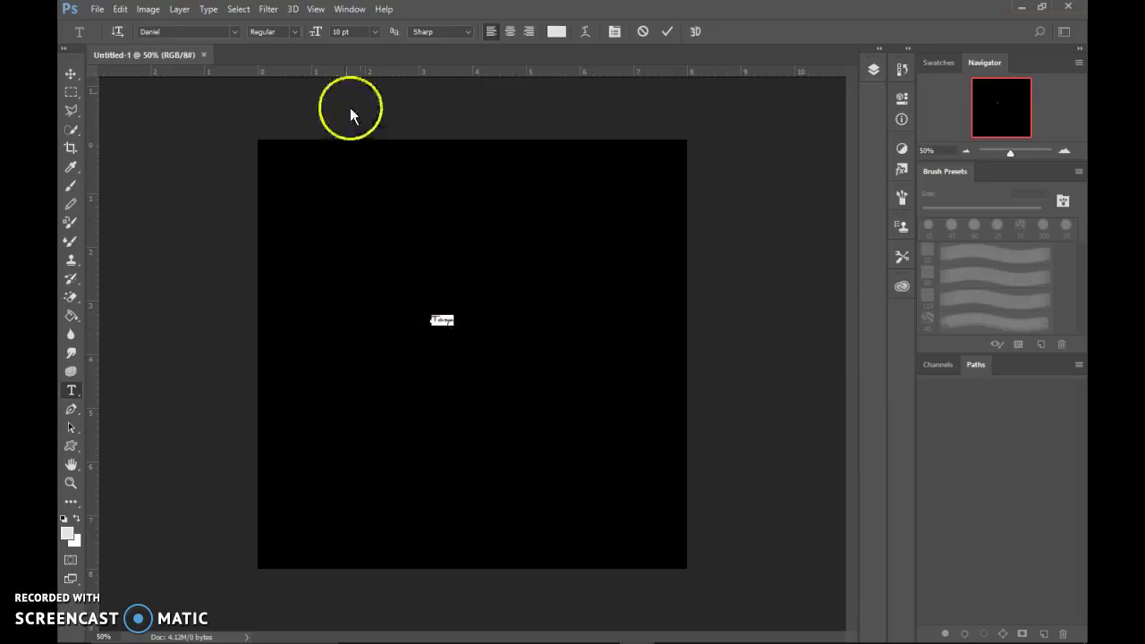
drag(314, 36, 377, 52)
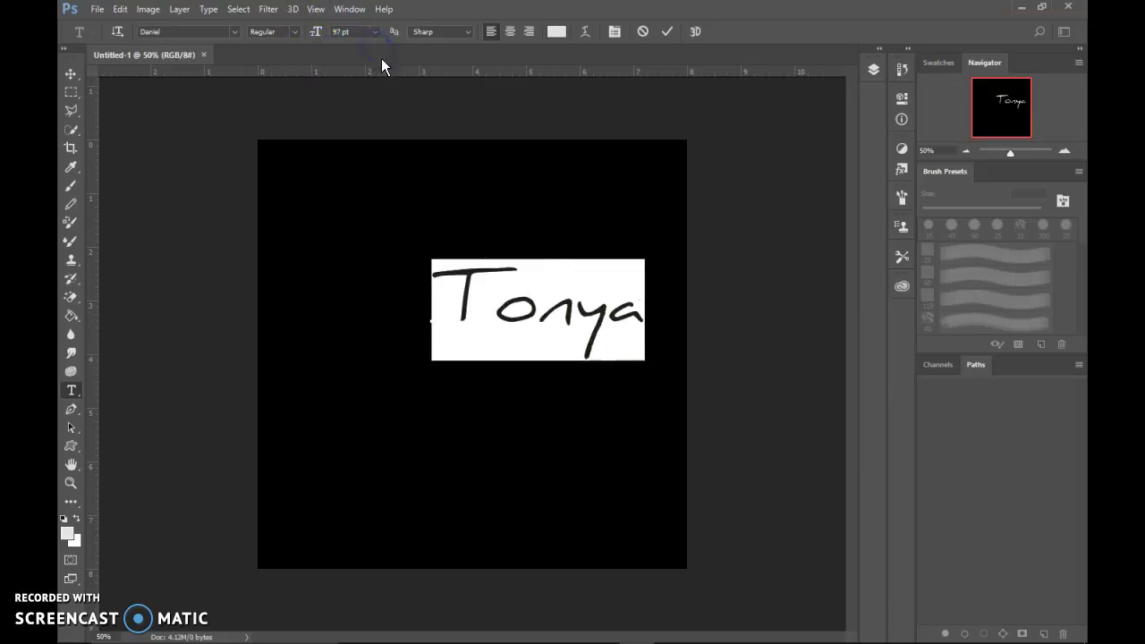
Step: Set the name text's font to Cabold Comic and its size to 166 pt
click(234, 31)
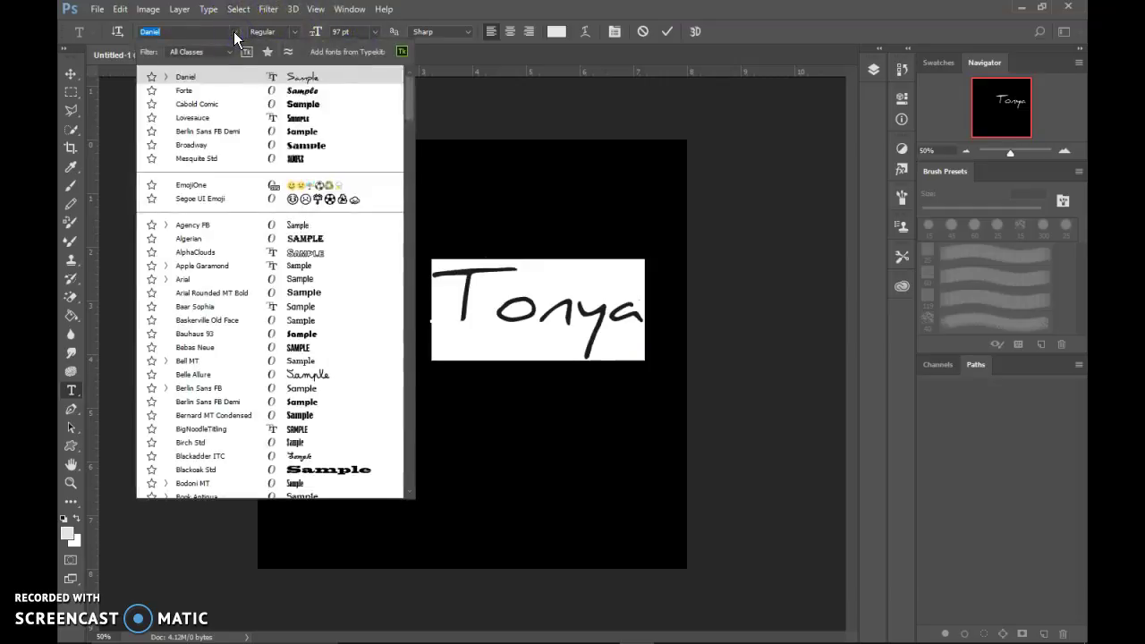
click(312, 106)
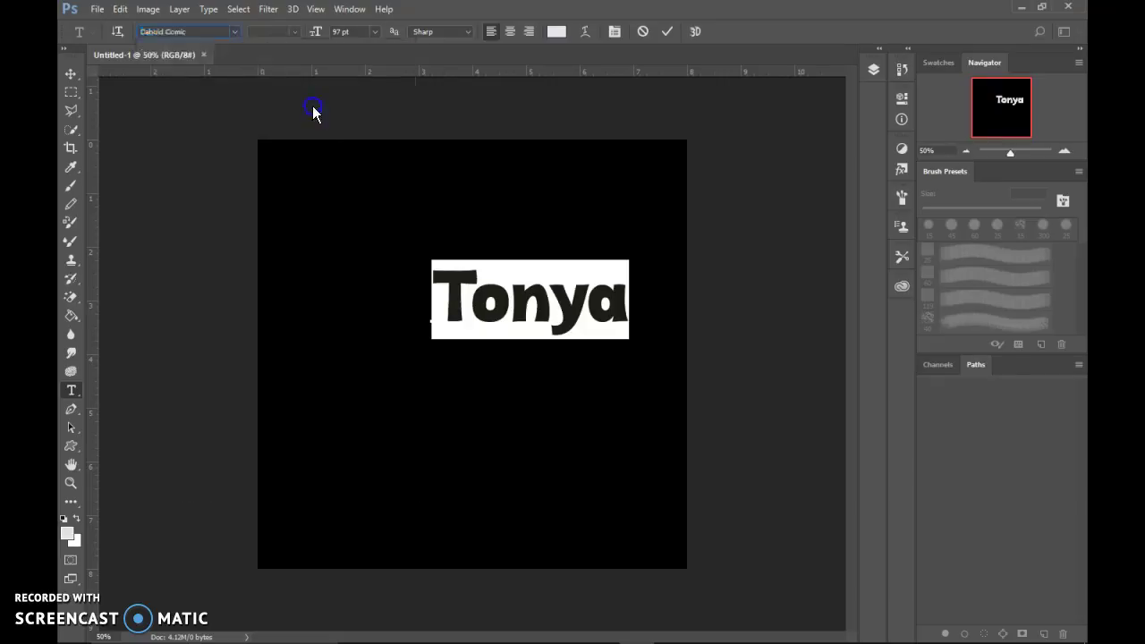
drag(322, 40, 367, 42)
click(626, 322)
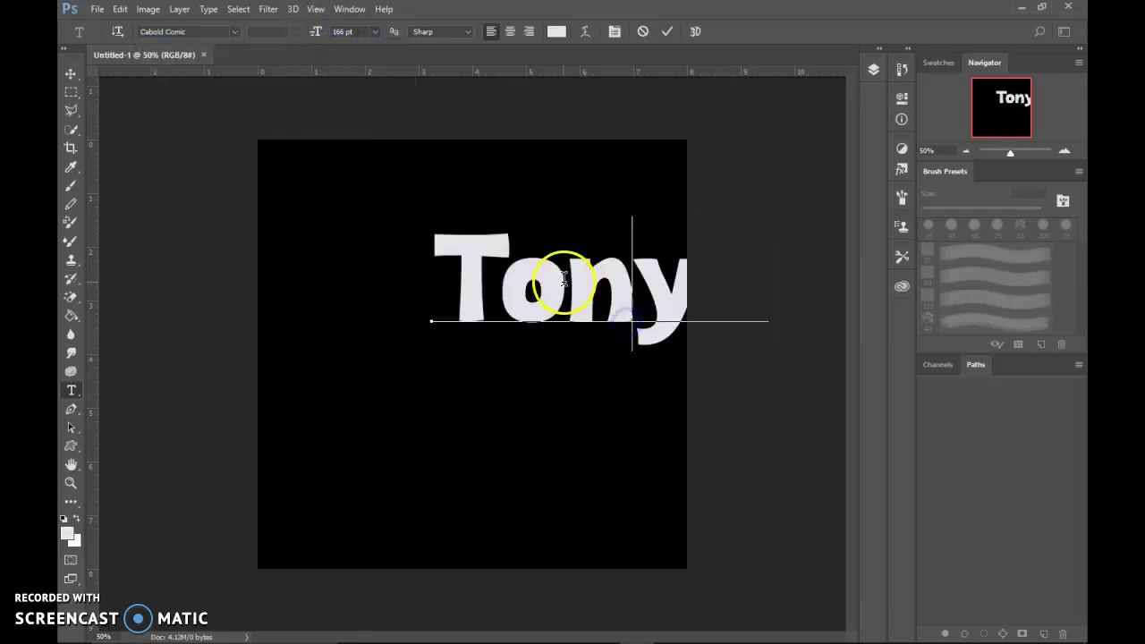
Step: Move the enlarged name text so it sits fully inside the canvas, roughly centred
click(72, 73)
drag(606, 297, 499, 338)
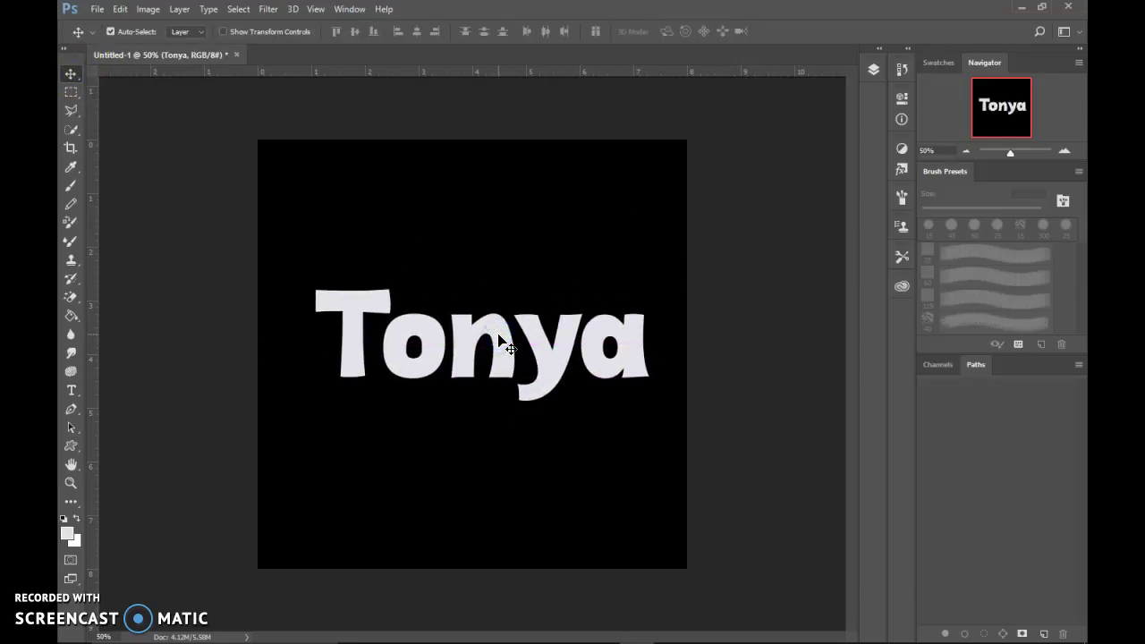
click(72, 391)
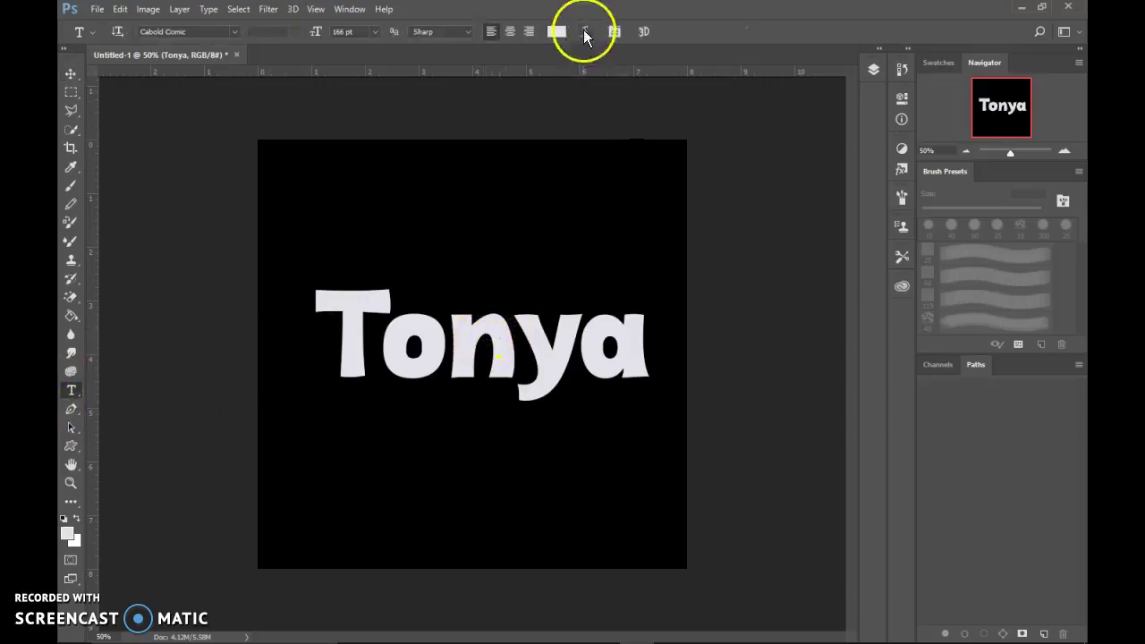
click(71, 77)
drag(410, 358, 402, 364)
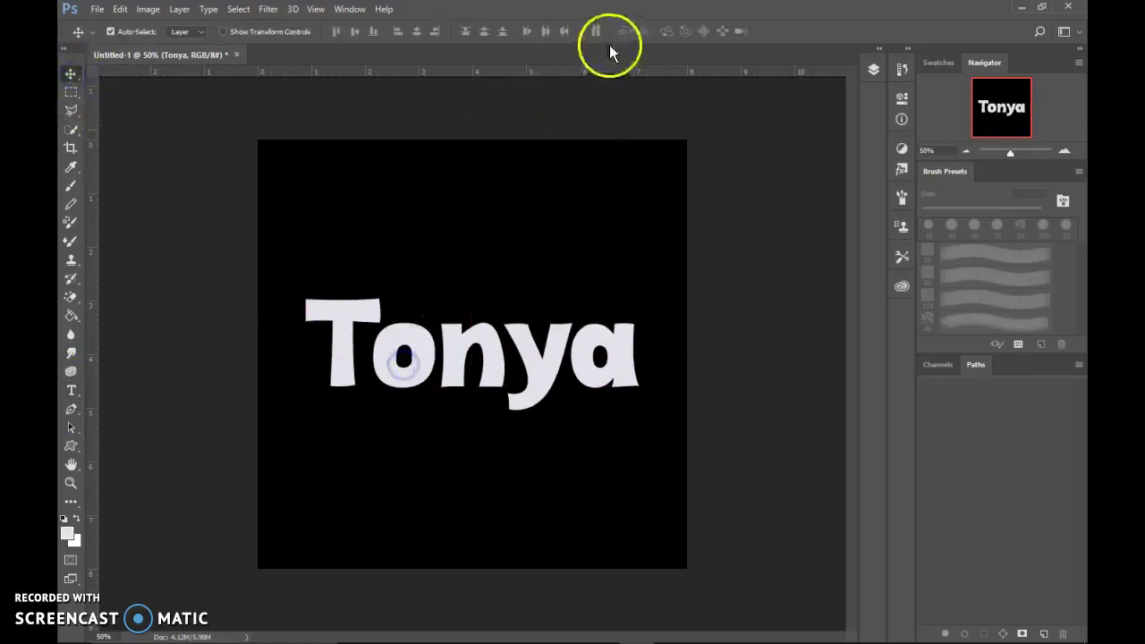
drag(554, 344, 551, 328)
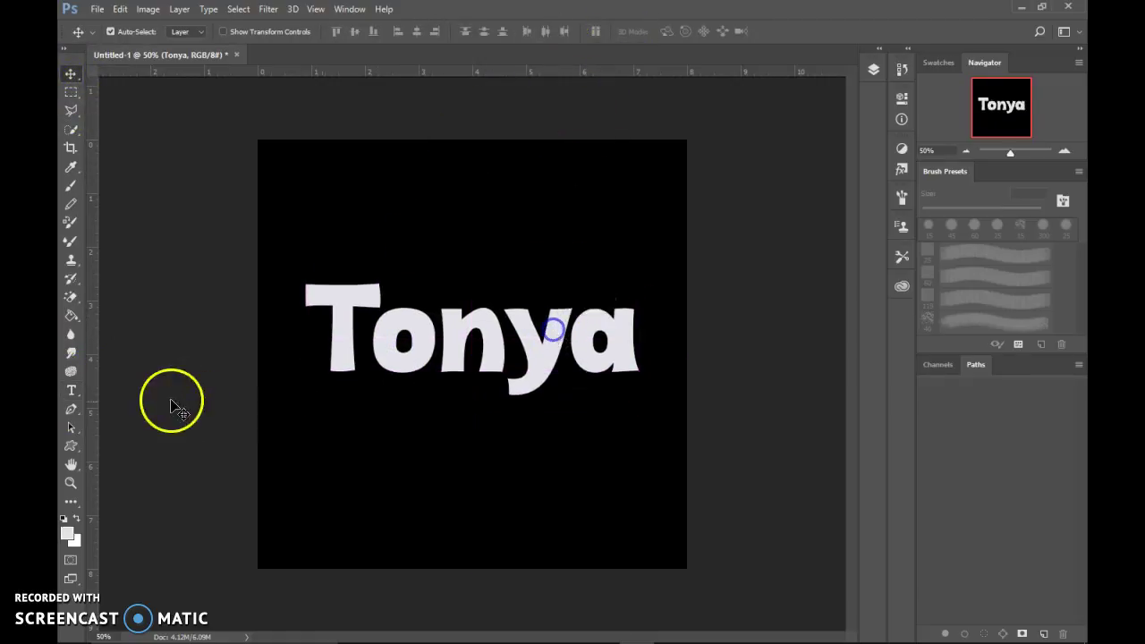
Step: Warp the name text with the horizontal Bulge style at +50% bend and -65% horizontal distortion
click(72, 391)
click(587, 31)
click(793, 78)
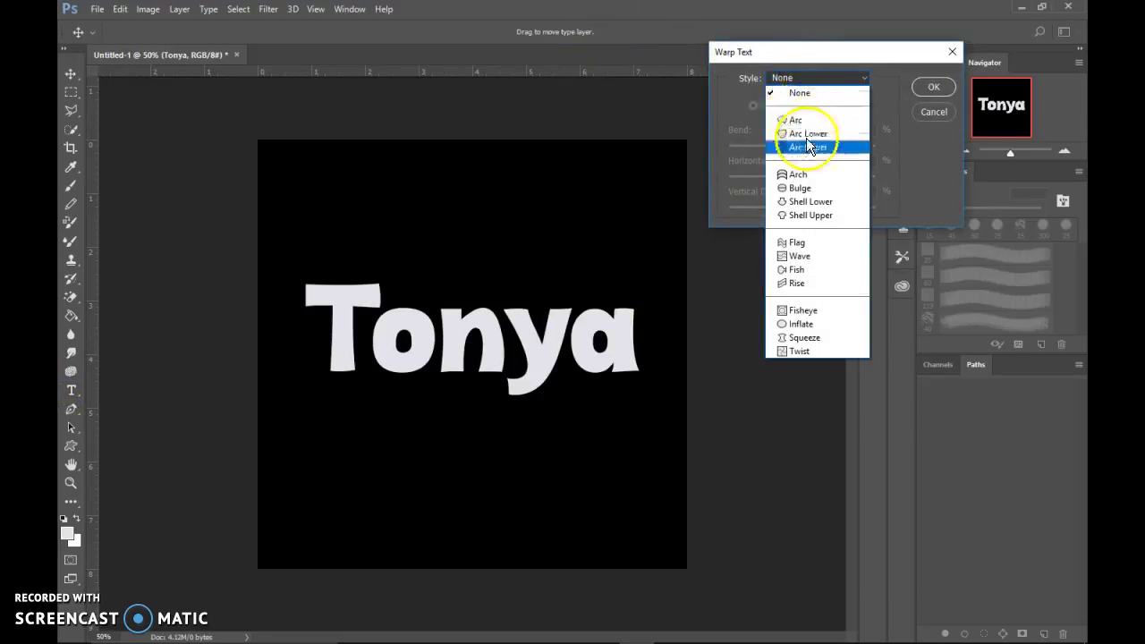
click(814, 188)
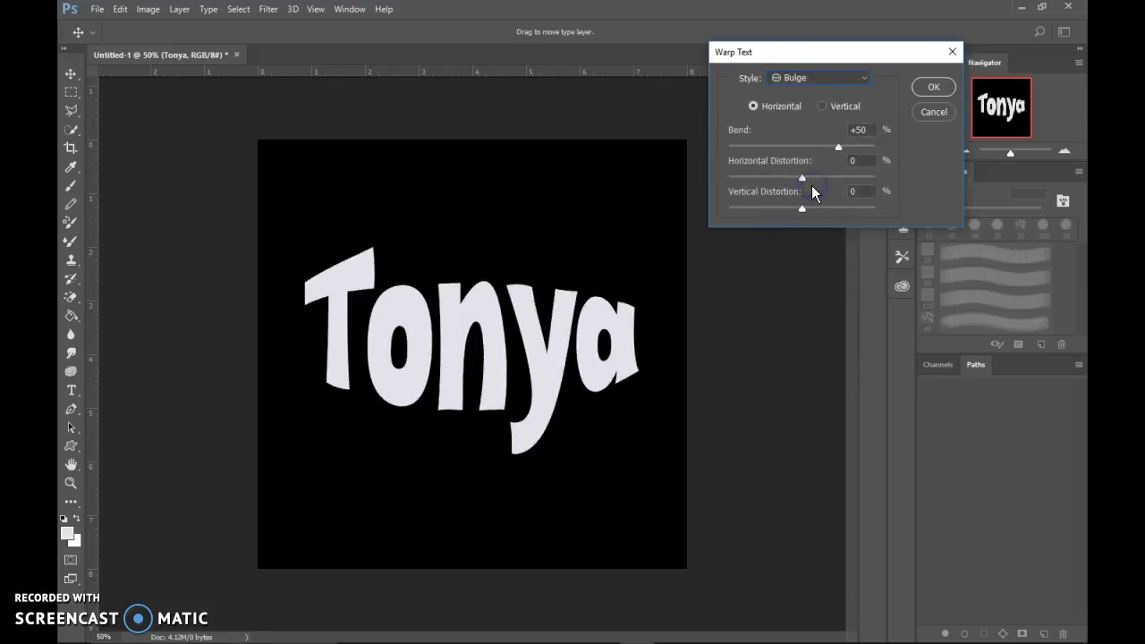
drag(798, 180, 754, 178)
click(954, 86)
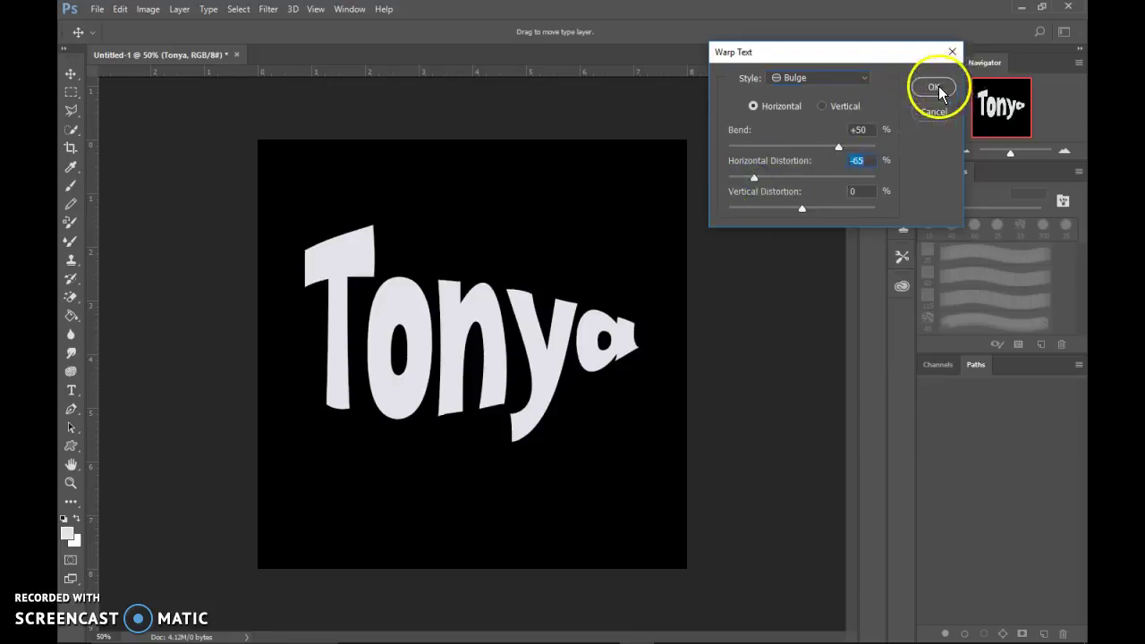
Step: Rotate the warped text counterclockwise so it slopes upward to the right, and reposition it in the middle of the canvas
click(70, 74)
key(ctrl+t)
drag(697, 153, 631, 89)
mouse_move(575, 319)
mouse_down()
mouse_move(592, 302)
mouse_move(586, 311)
mouse_up()
key(Return)
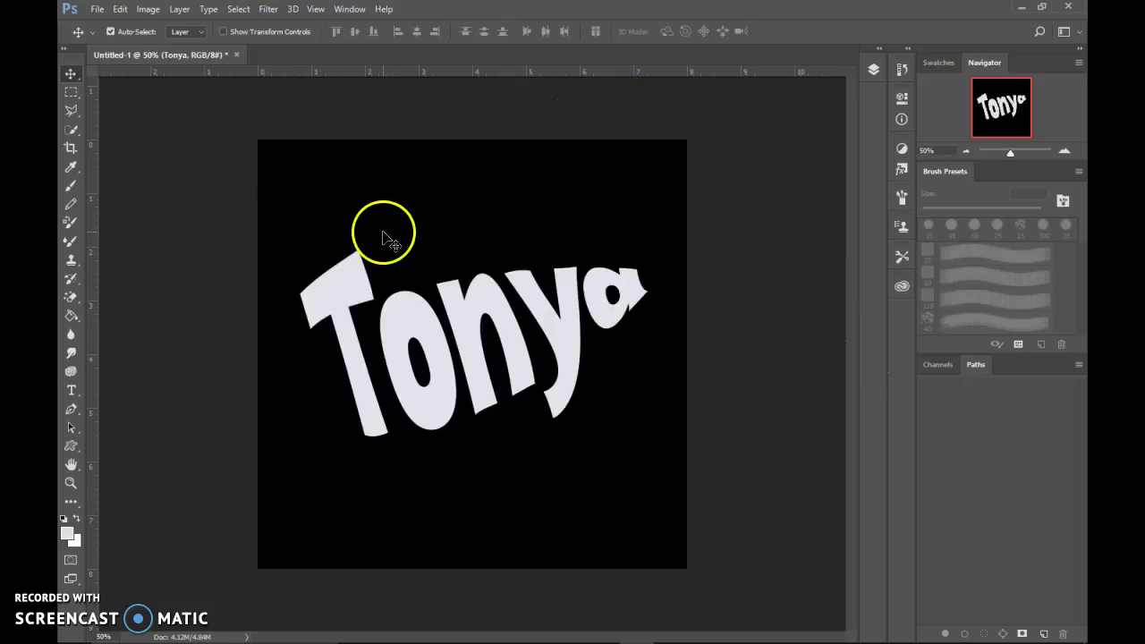
Step: Show the layer style presets and replace the current set with the Abstract Styles
click(349, 8)
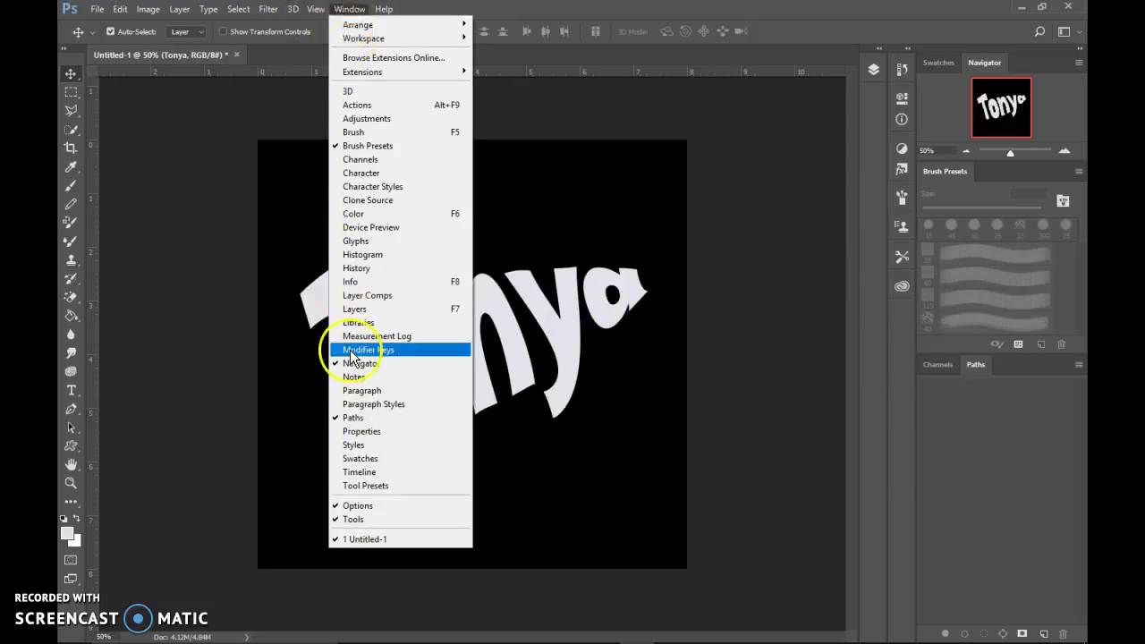
click(355, 444)
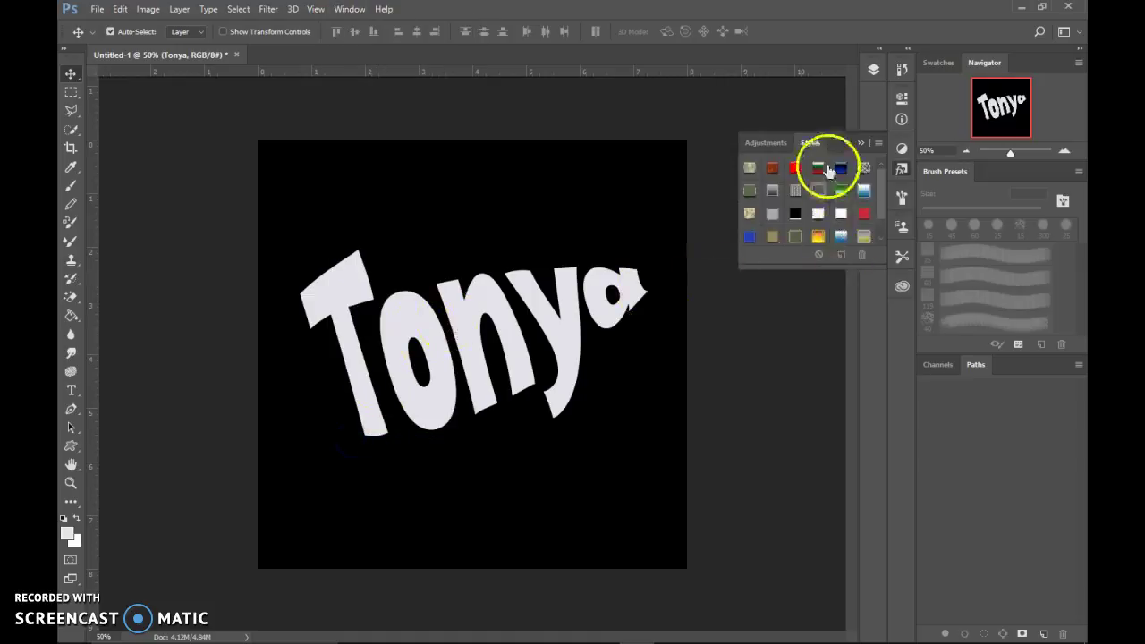
click(879, 143)
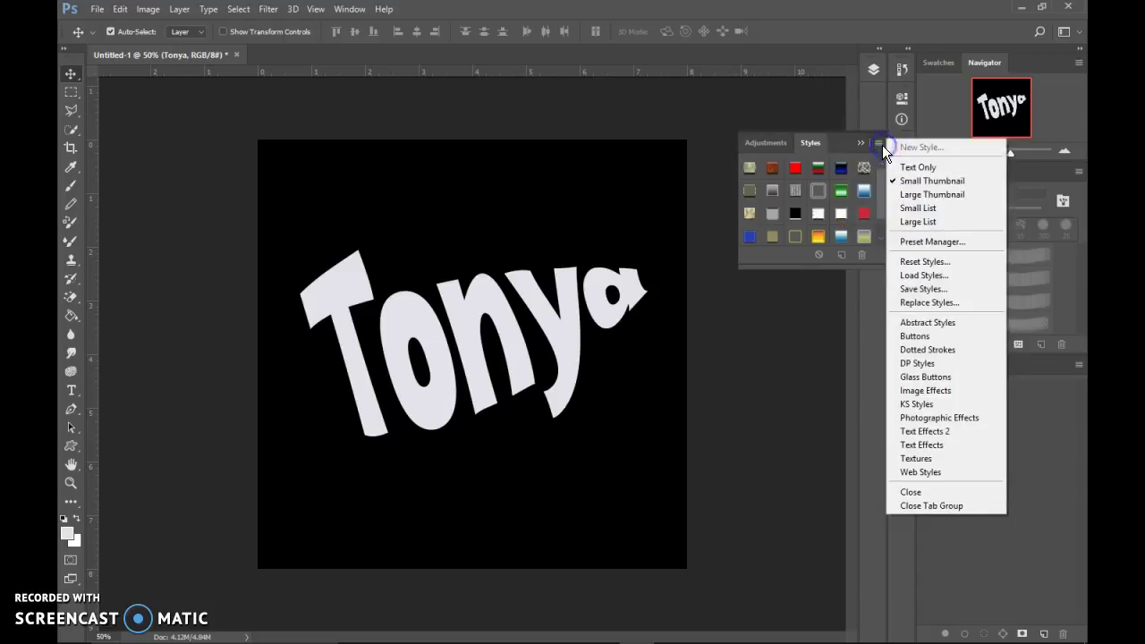
click(926, 325)
click(515, 250)
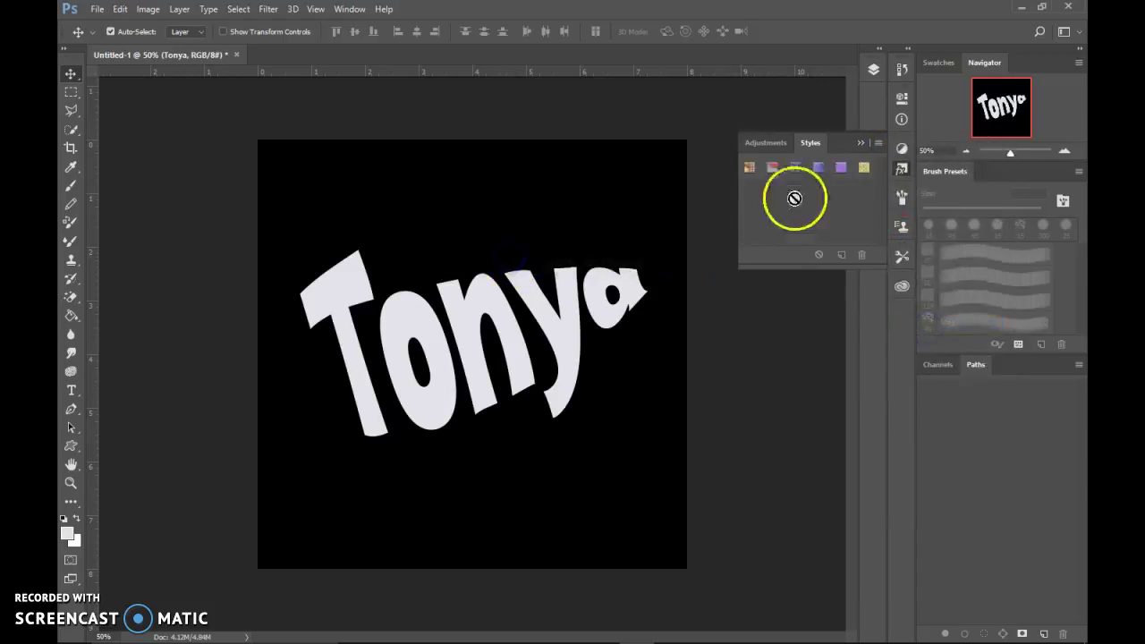
Step: Try several abstract style presets on the name text and apply the first one, with the orange grid pattern
click(795, 169)
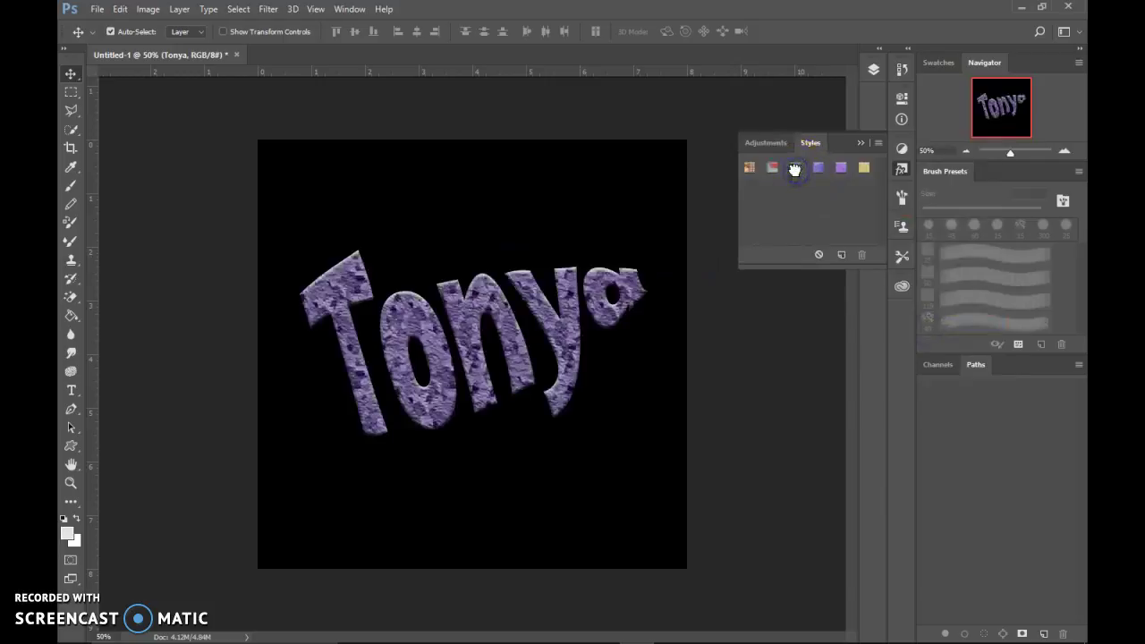
click(819, 168)
click(773, 169)
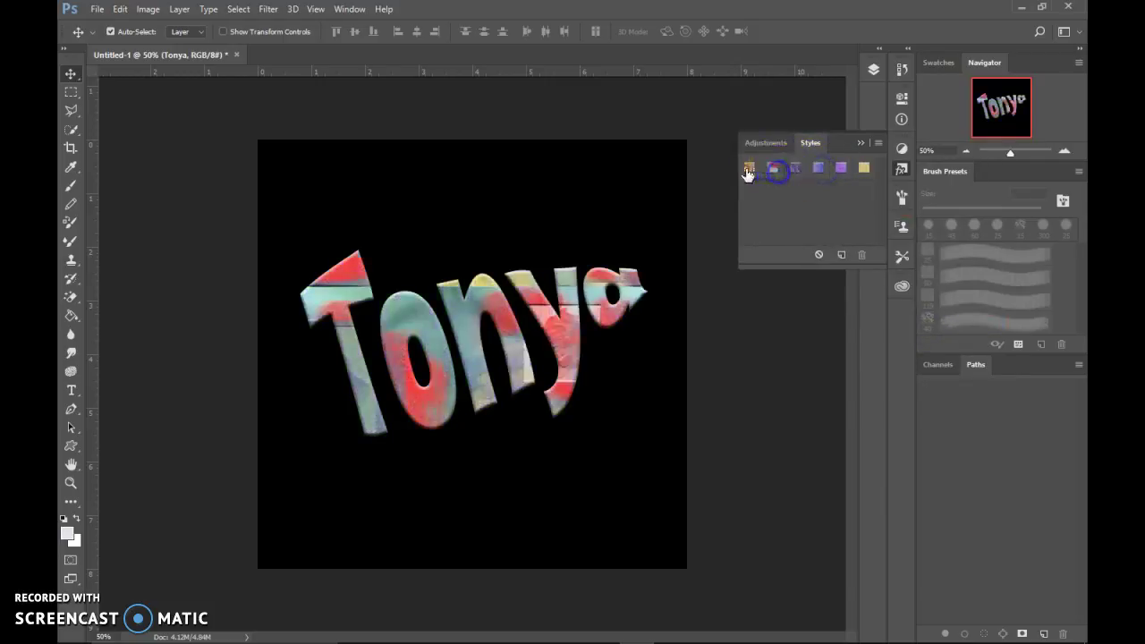
click(749, 169)
click(877, 145)
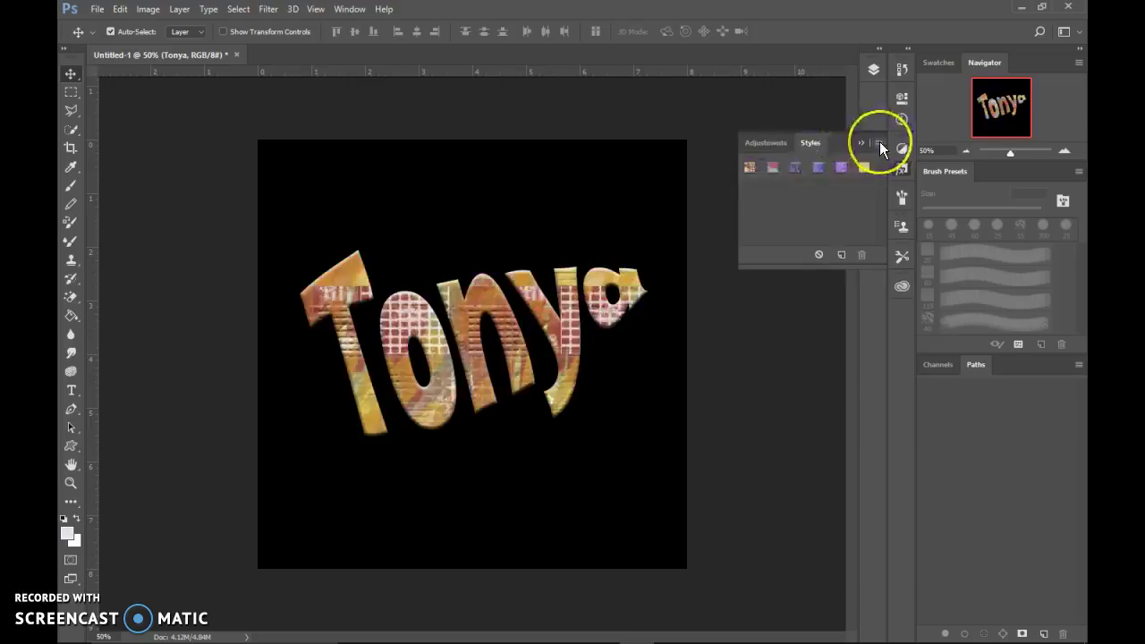
click(804, 140)
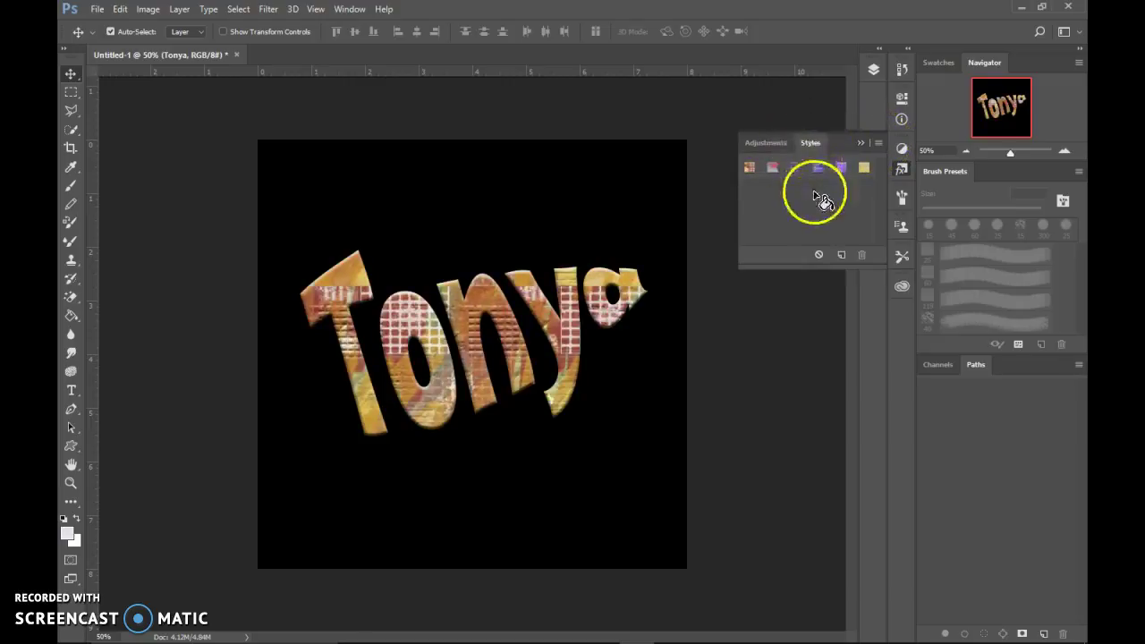
Step: Display the layers and compare the text with its Bevel & Emboss and Pattern Overlay effects hidden and shown
click(347, 10)
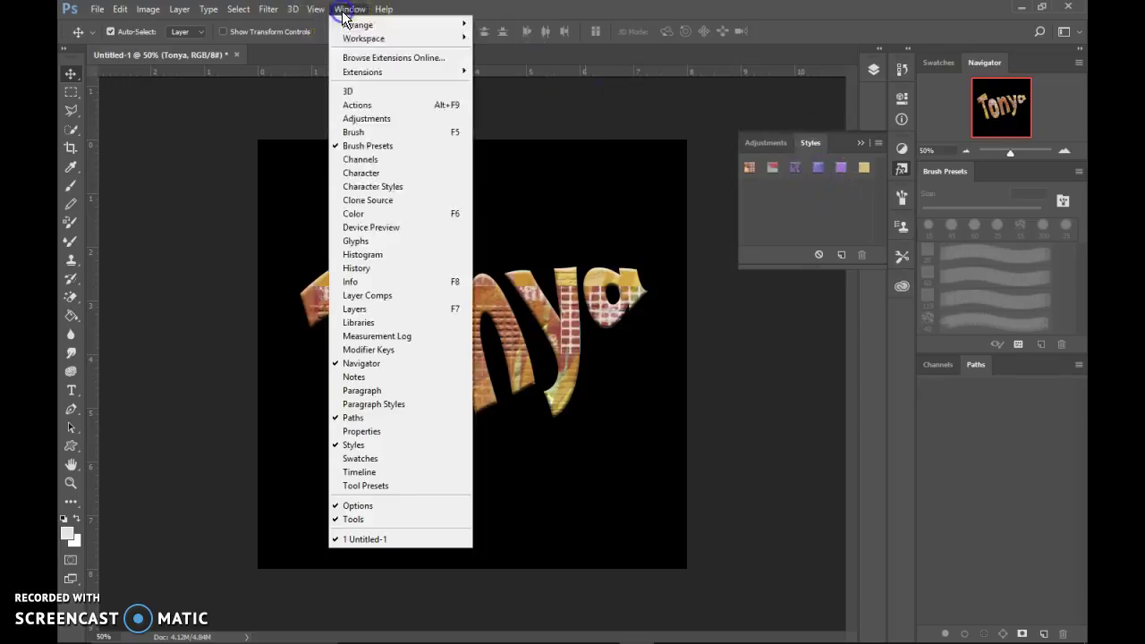
click(377, 308)
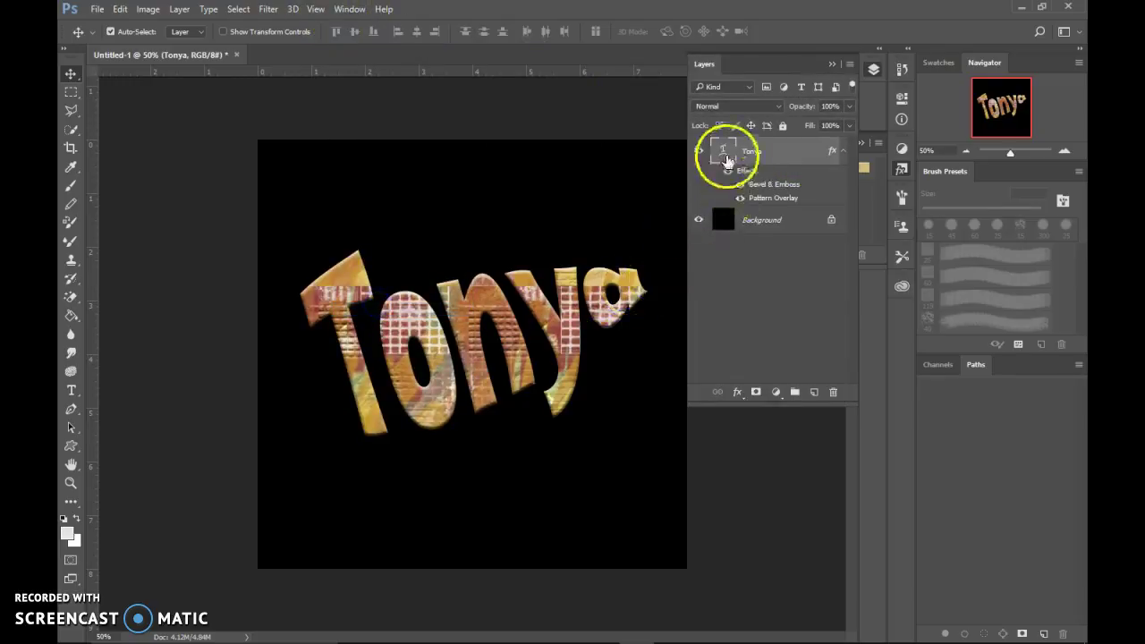
click(740, 185)
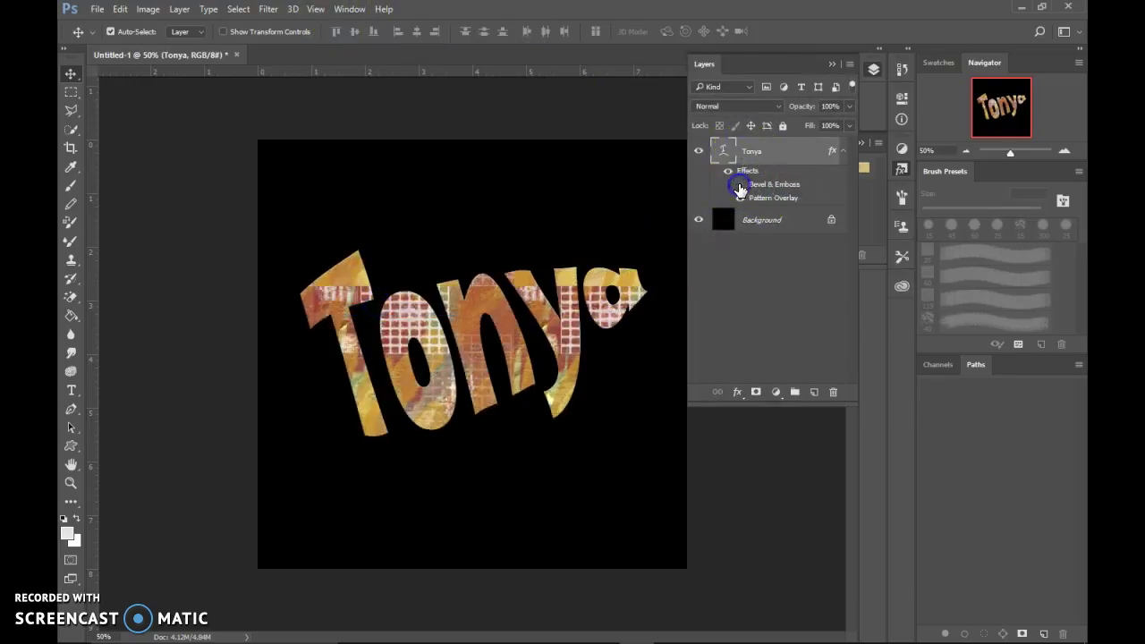
click(740, 198)
click(739, 198)
click(739, 184)
double_click(775, 202)
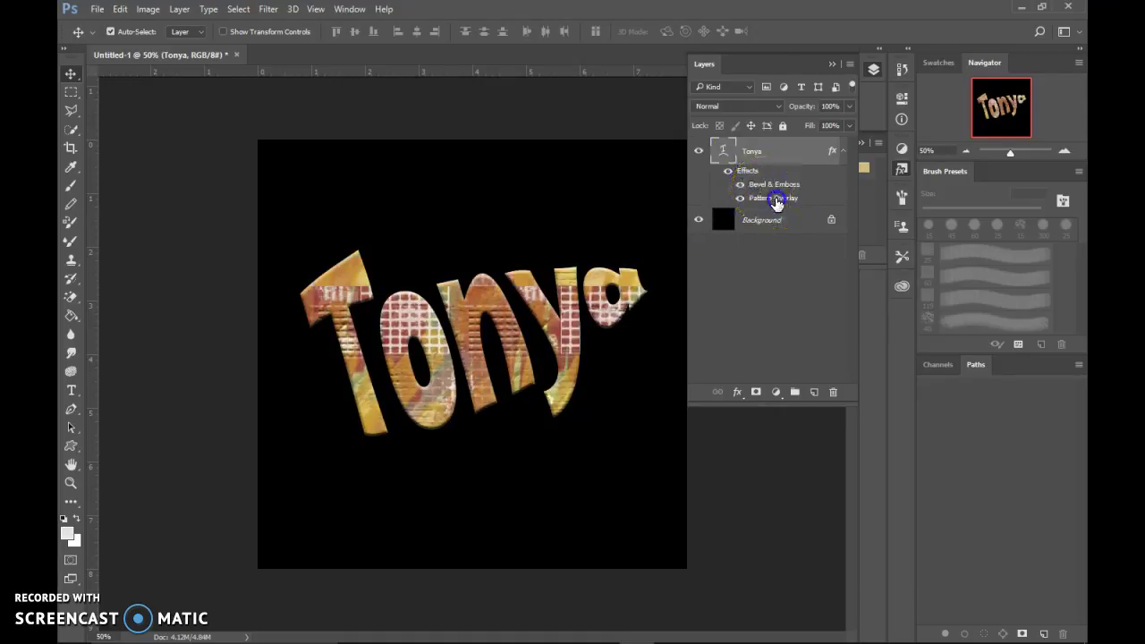
Step: Add a white Outer Glow to the text layer with 13% spread and a size of 38 px
click(737, 393)
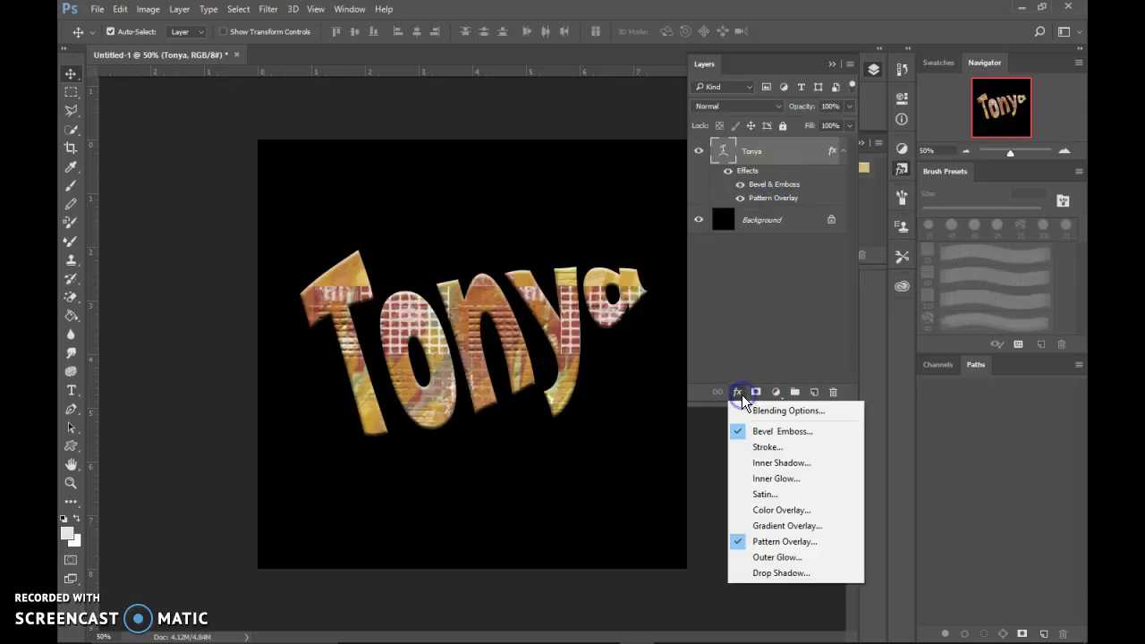
click(779, 556)
drag(521, 314, 373, 334)
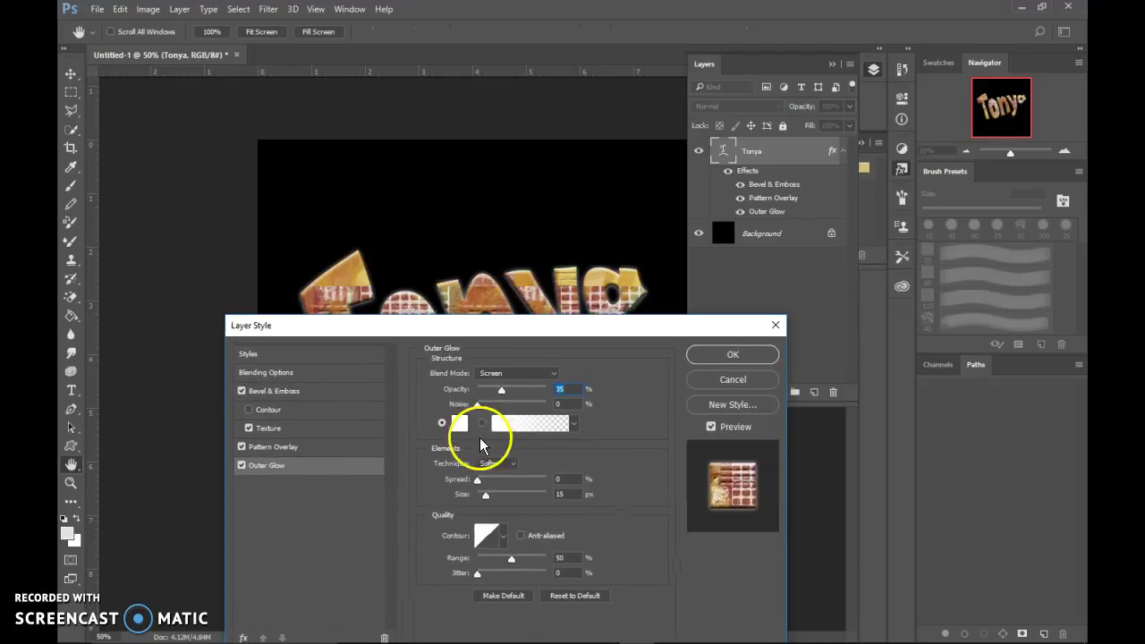
mouse_move(478, 481)
mouse_down()
mouse_move(493, 502)
mouse_move(486, 482)
mouse_up()
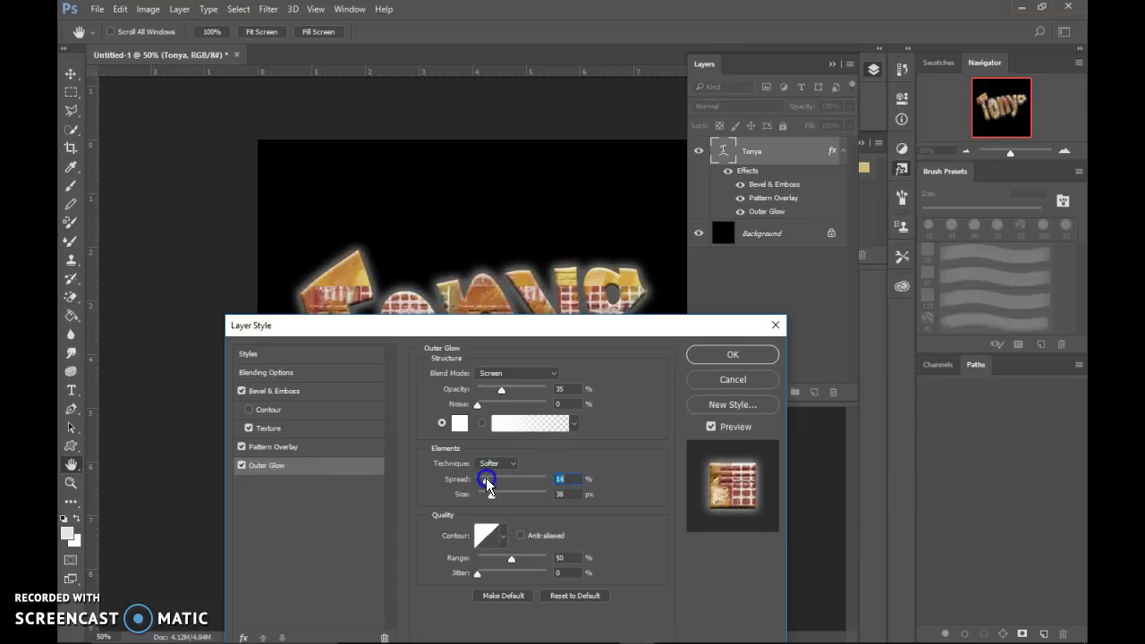
drag(515, 328, 528, 407)
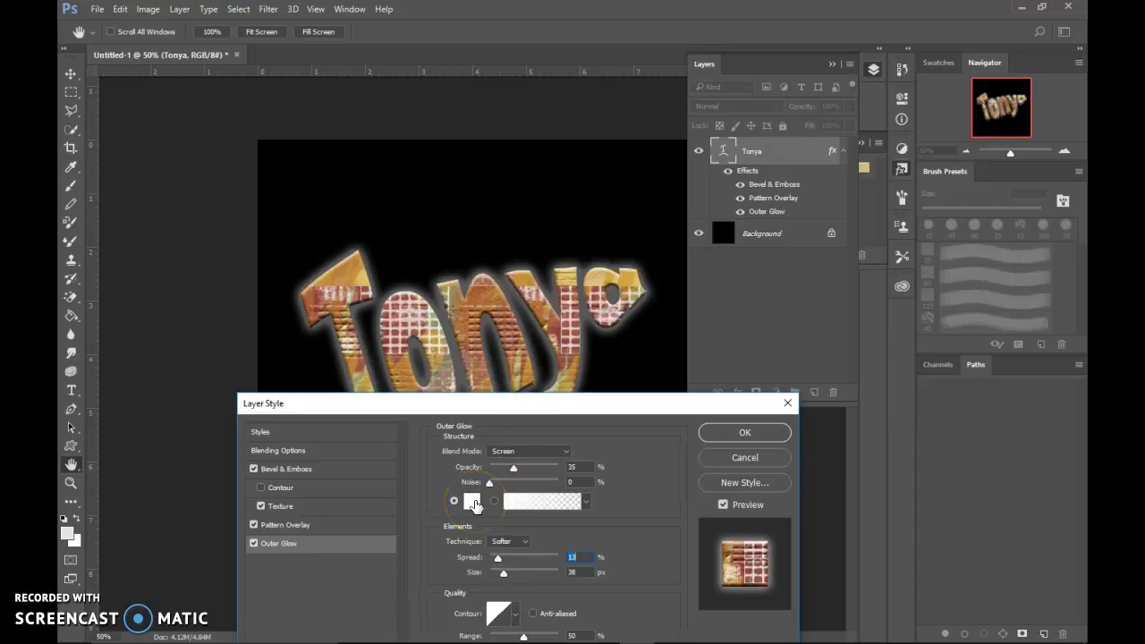
click(738, 433)
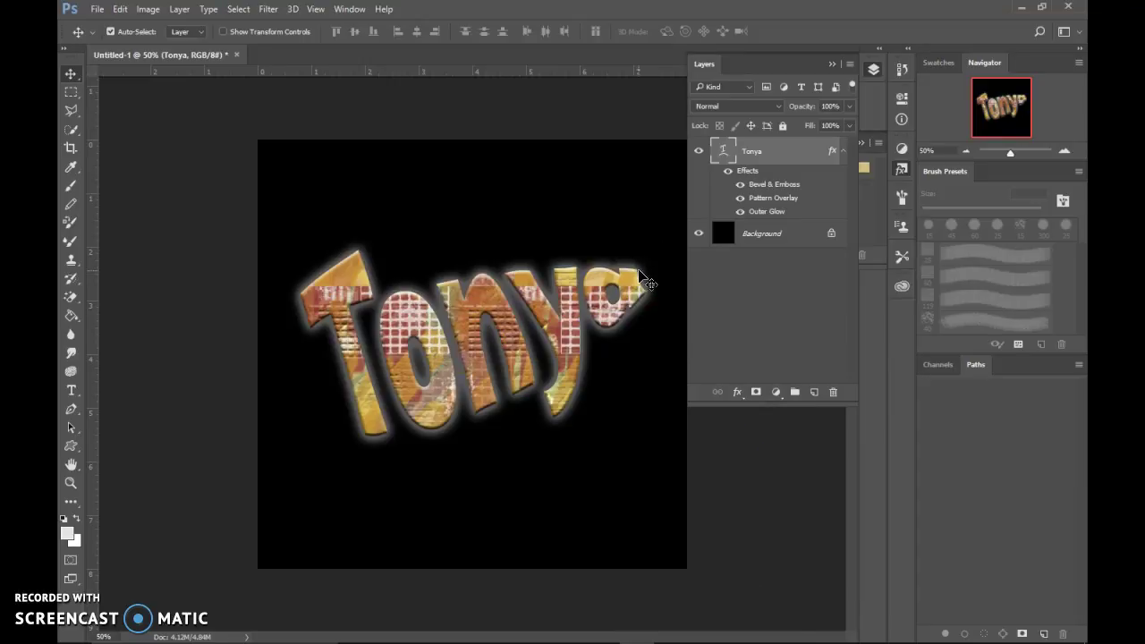
click(613, 419)
Step: Zoom in to 200% on the letter o of the name and activate the Pen tool in Path mode
click(72, 485)
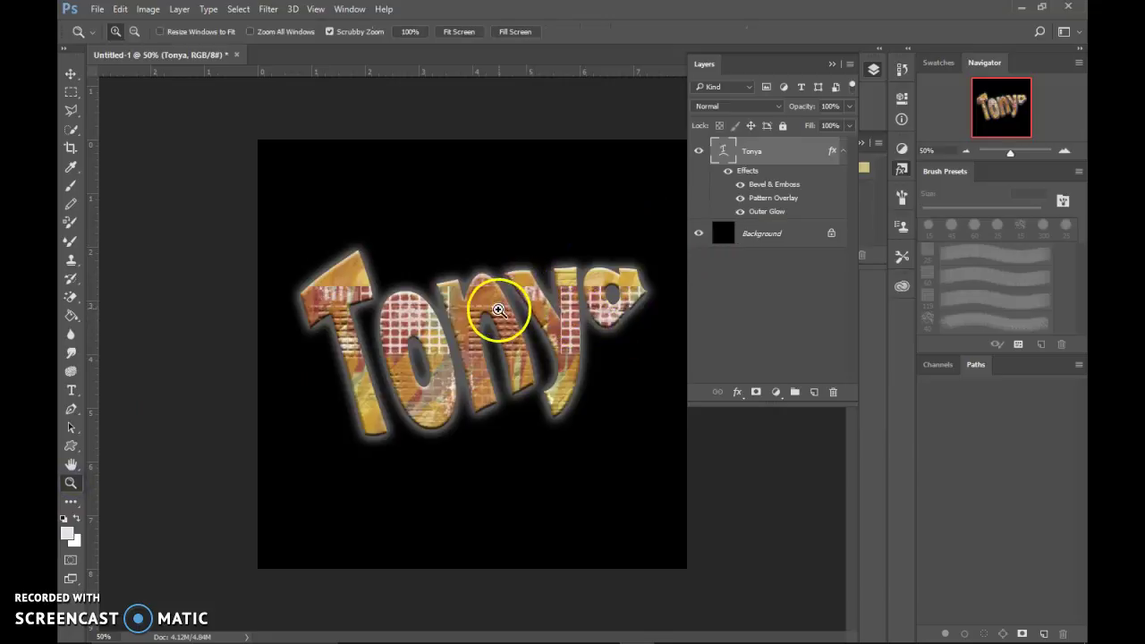
click(393, 322)
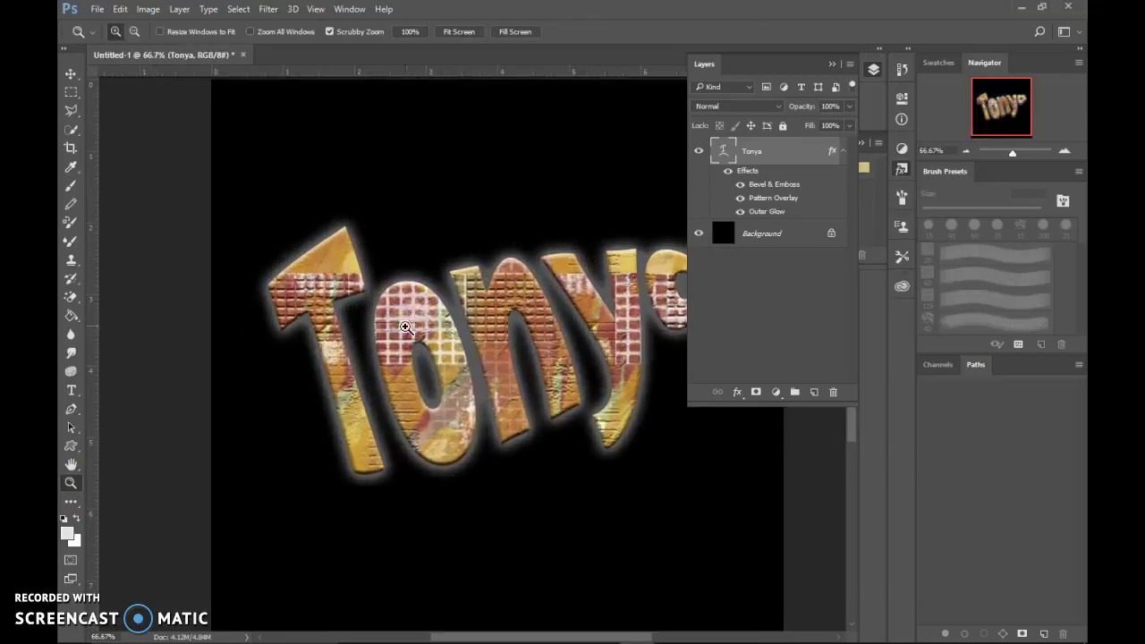
click(407, 324)
click(409, 324)
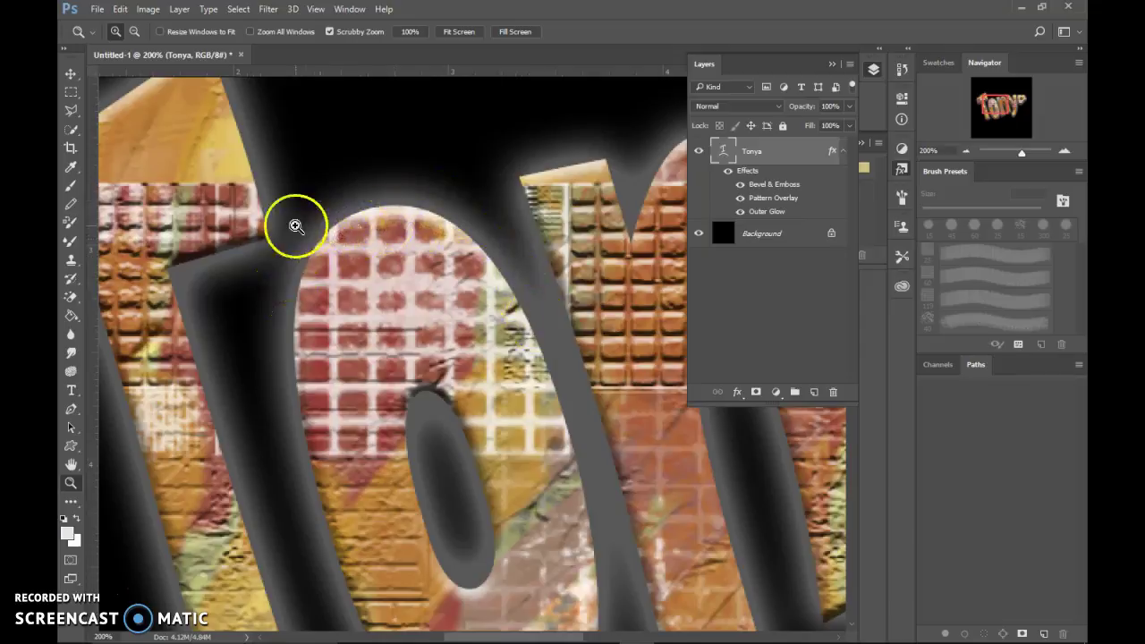
click(72, 411)
click(150, 31)
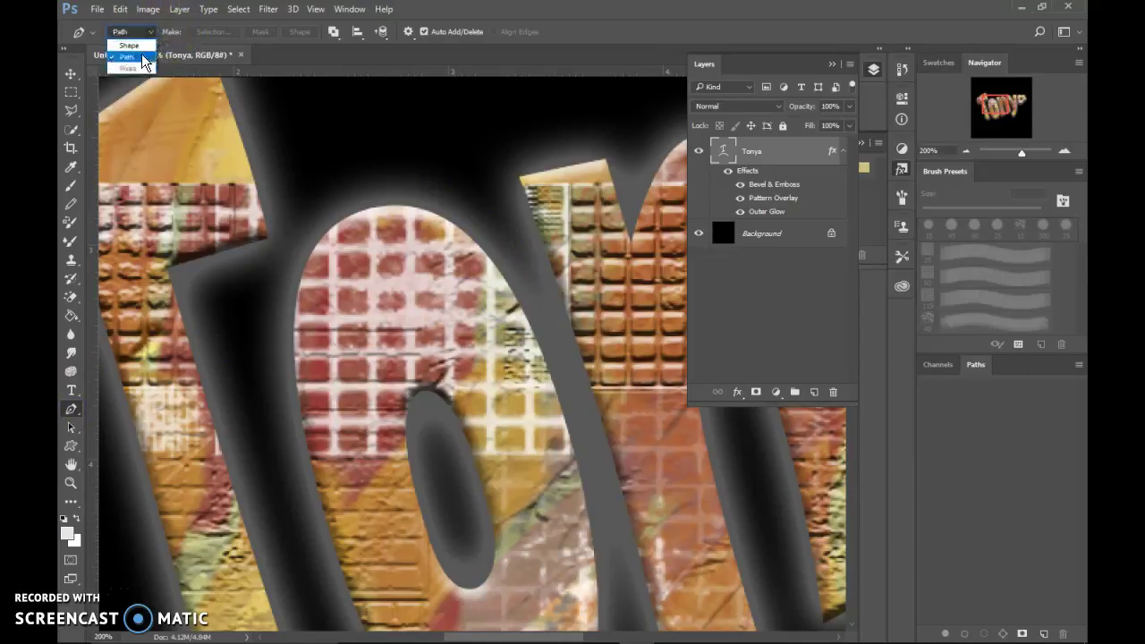
click(143, 59)
Step: Draw a small filled triangle above the letter o with the Pen tool in Shape mode and delete it
click(143, 34)
click(130, 45)
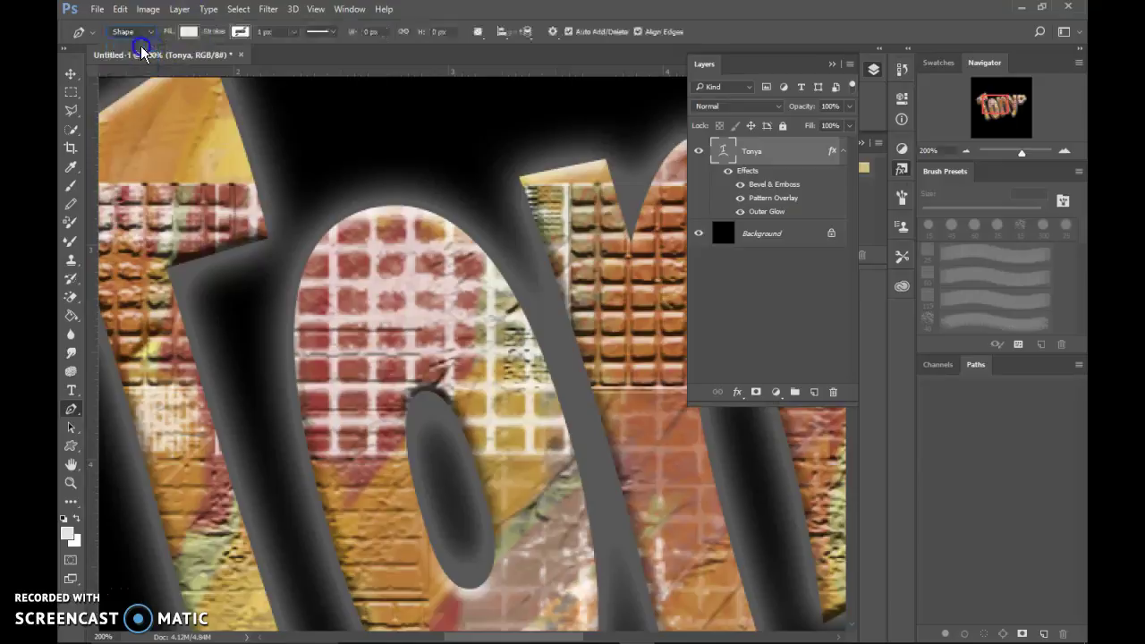
click(353, 184)
click(382, 142)
click(450, 235)
click(354, 184)
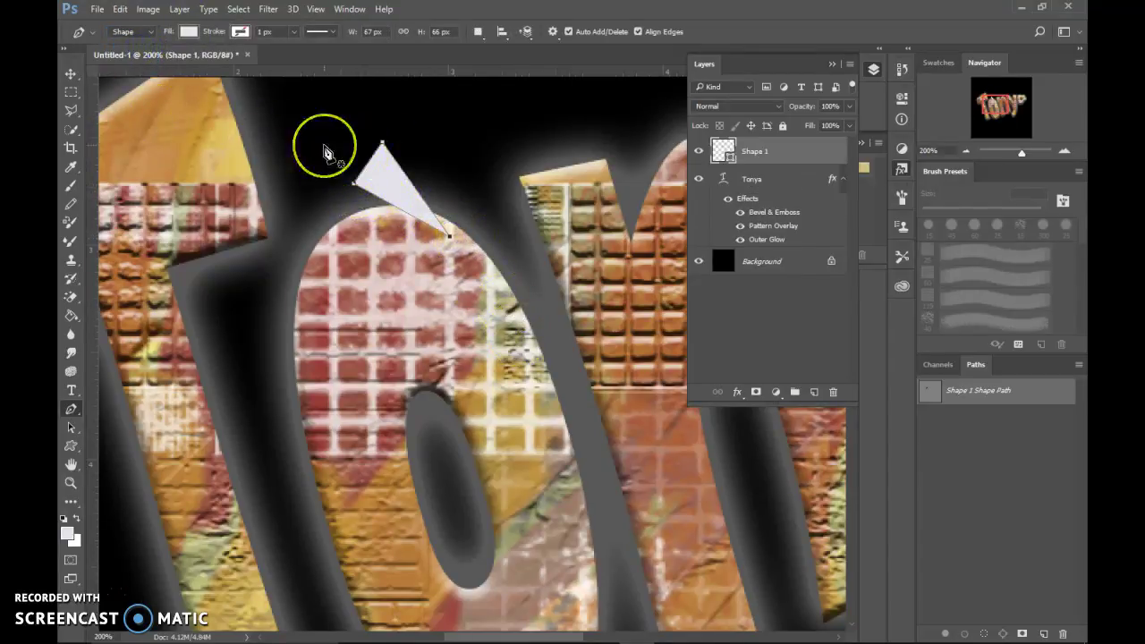
key(Delete)
Step: Draw an open curved path with the Pen tool in Path mode, following the upper arc of the letter o
click(143, 31)
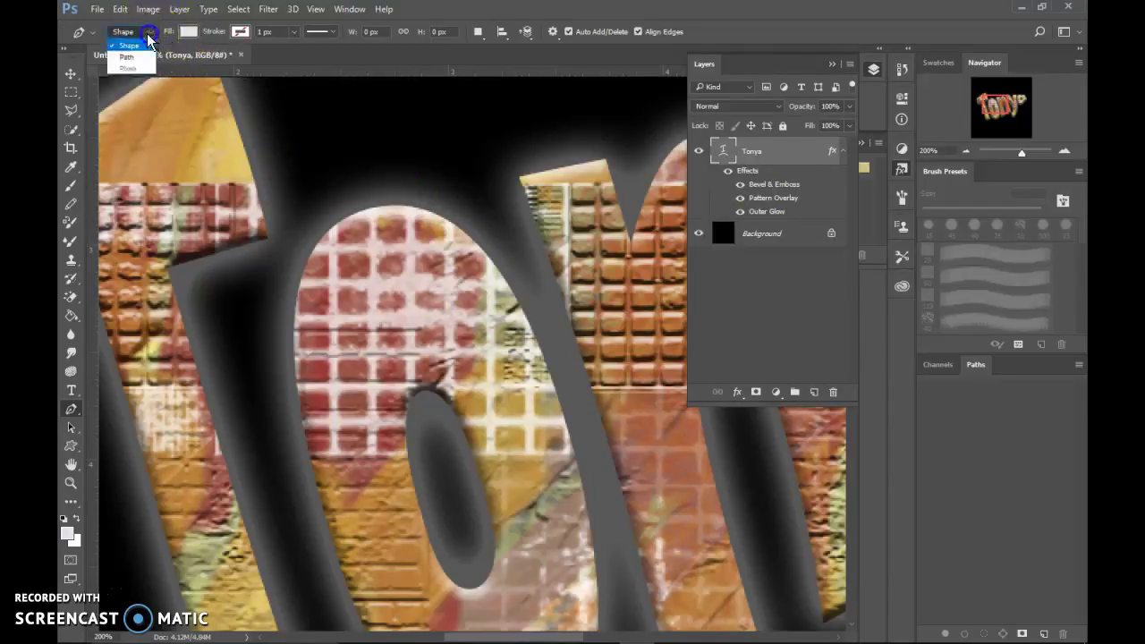
click(134, 54)
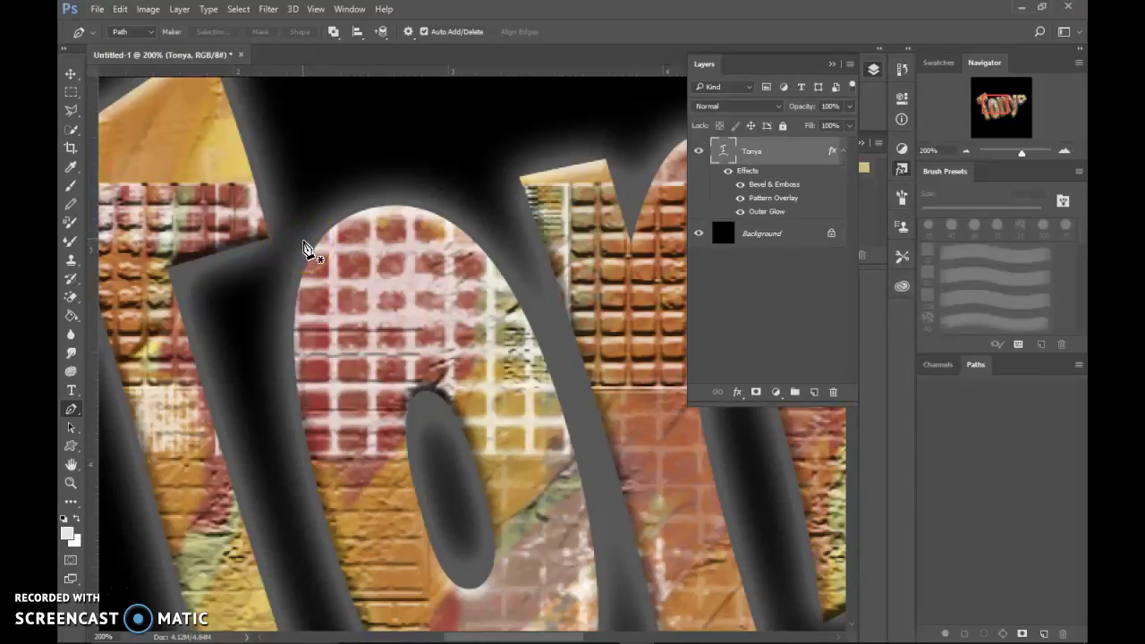
click(304, 242)
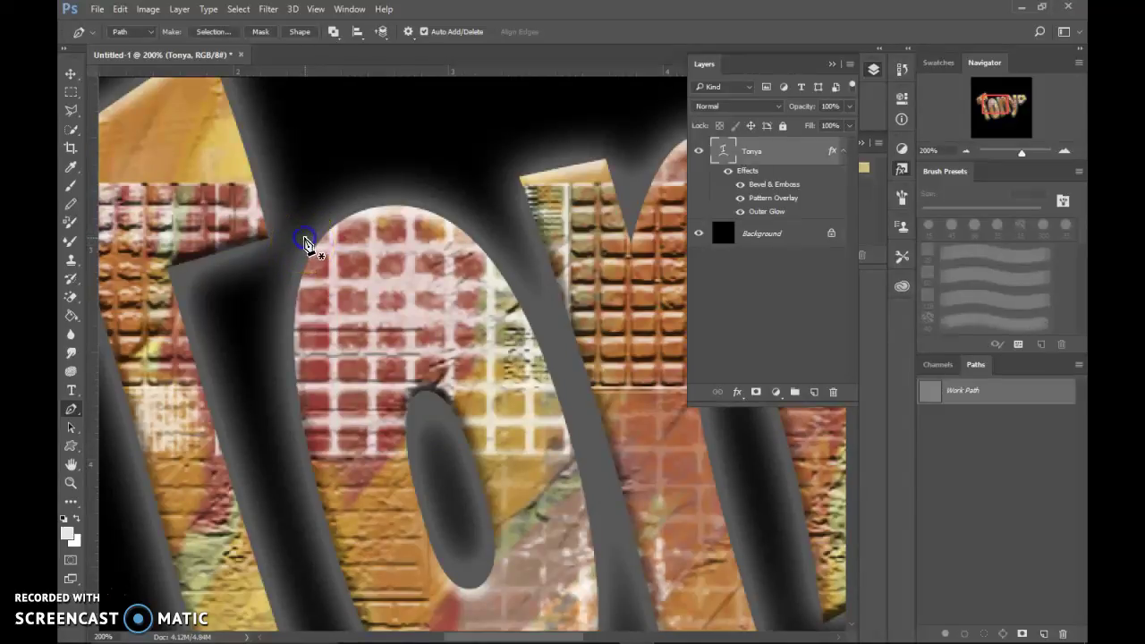
click(401, 170)
drag(506, 289, 607, 385)
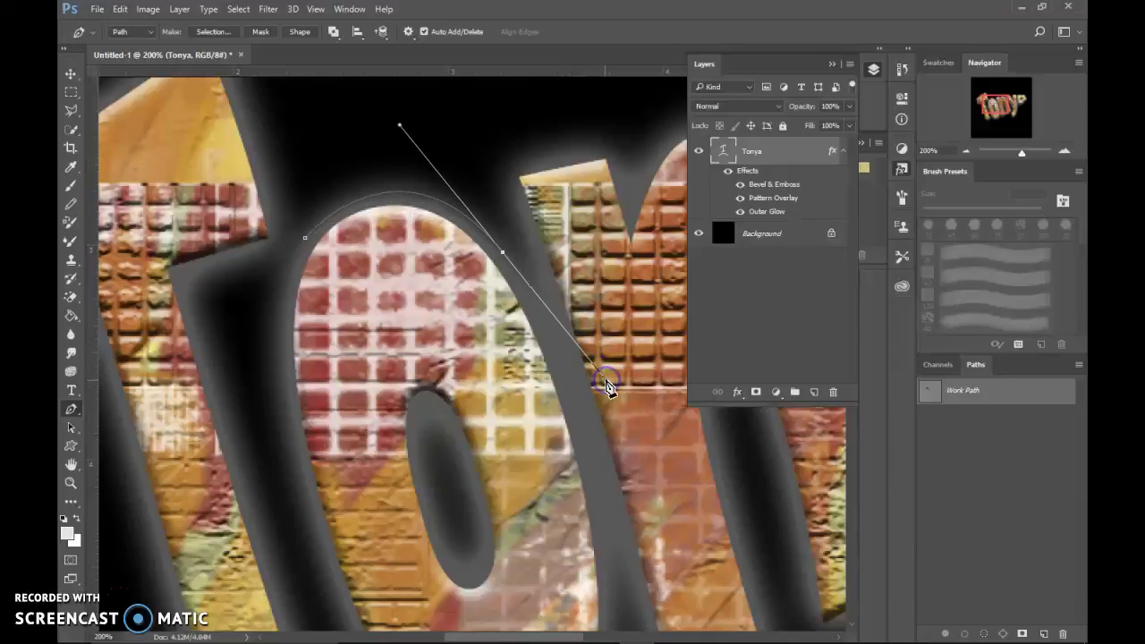
key(Escape)
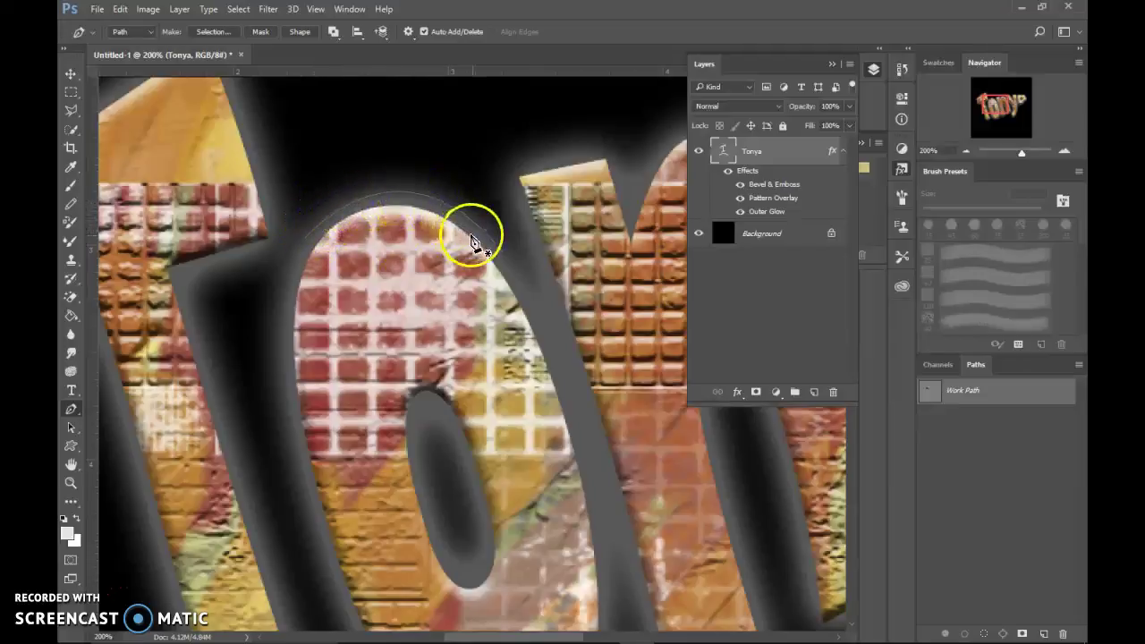
click(395, 239)
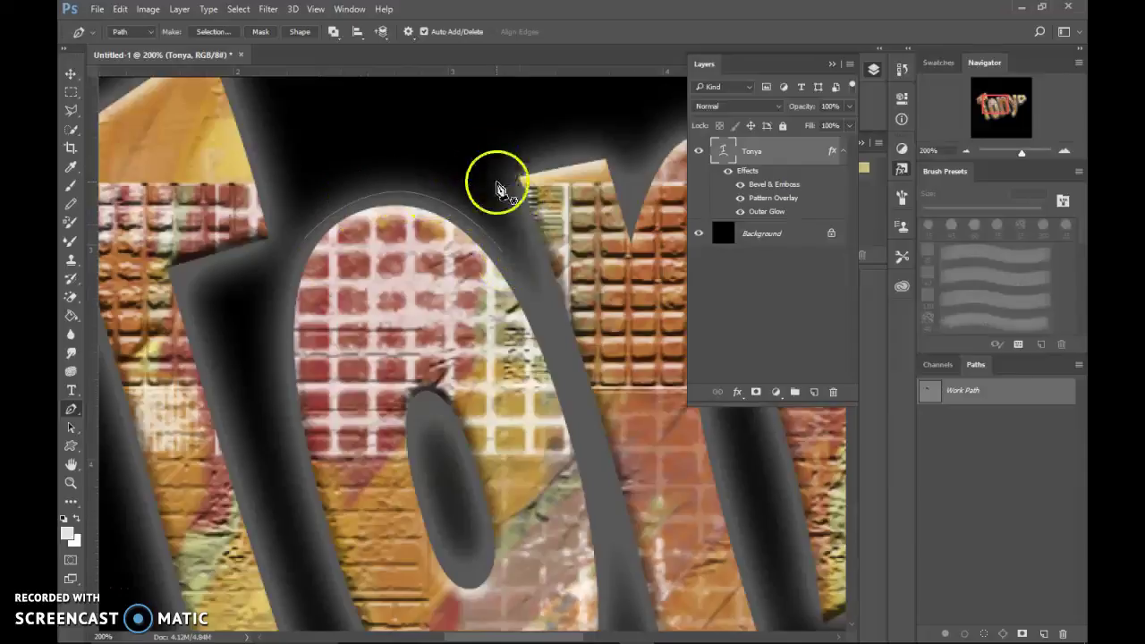
Step: Hide the name text layer and start type on the curved path at its starting end
click(73, 391)
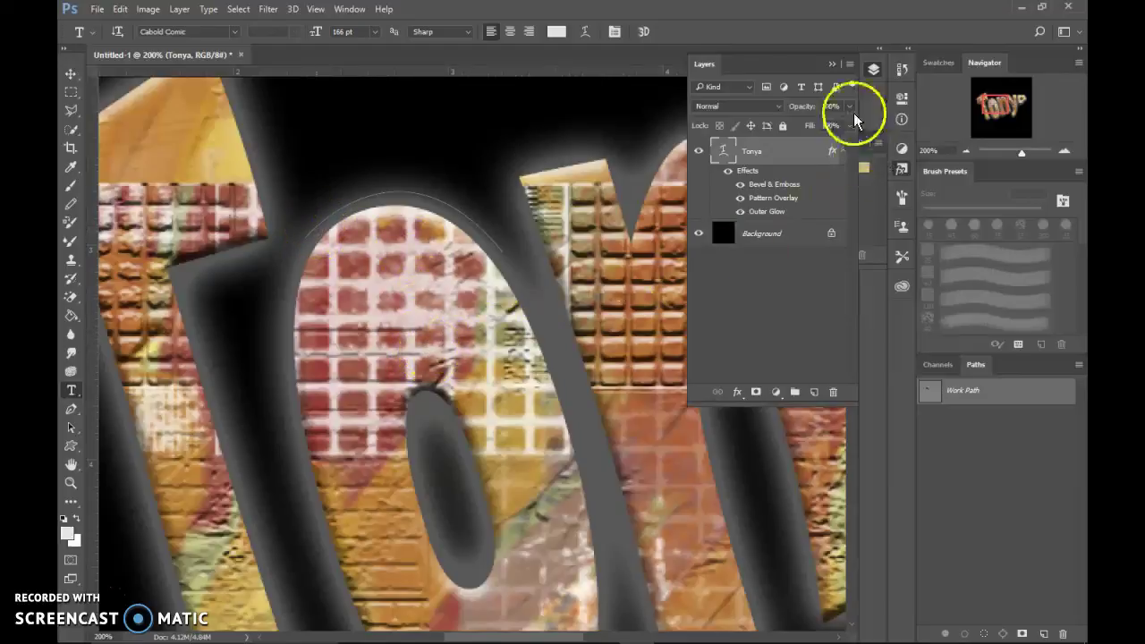
click(699, 152)
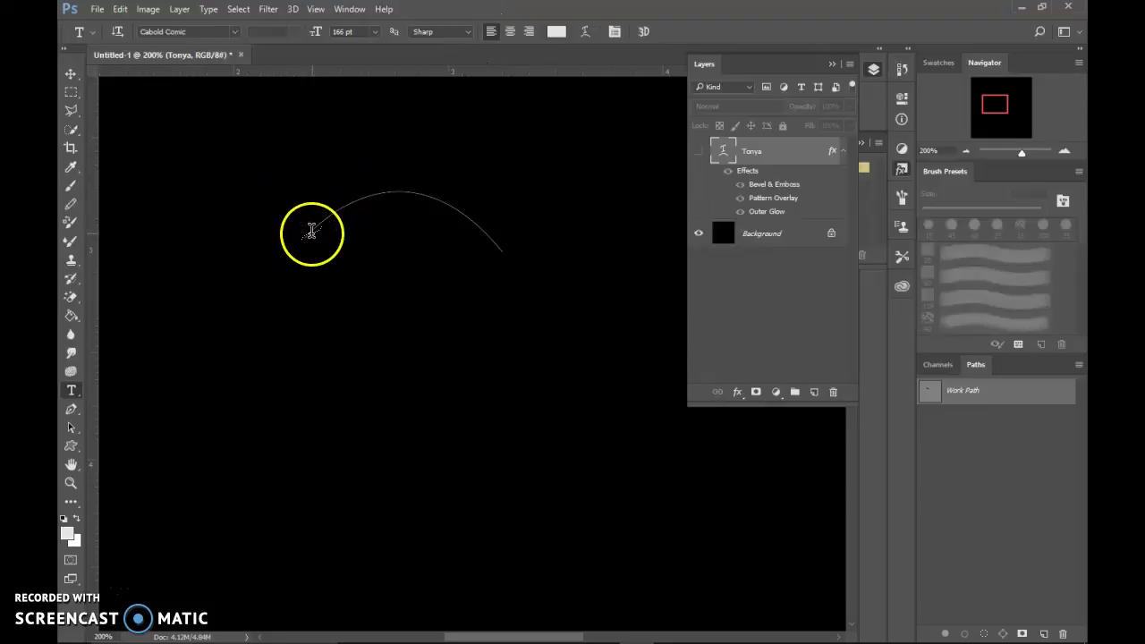
click(311, 231)
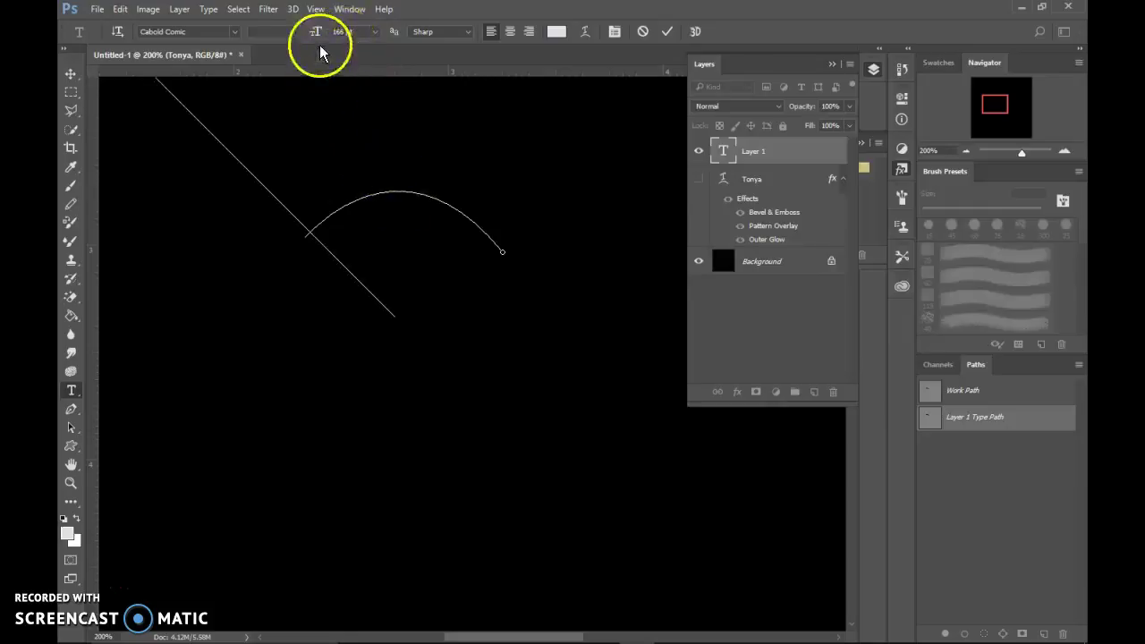
Step: Set the font size to 15 pt and enter the text "Fun-Loving" along the curved path
drag(319, 37, 316, 35)
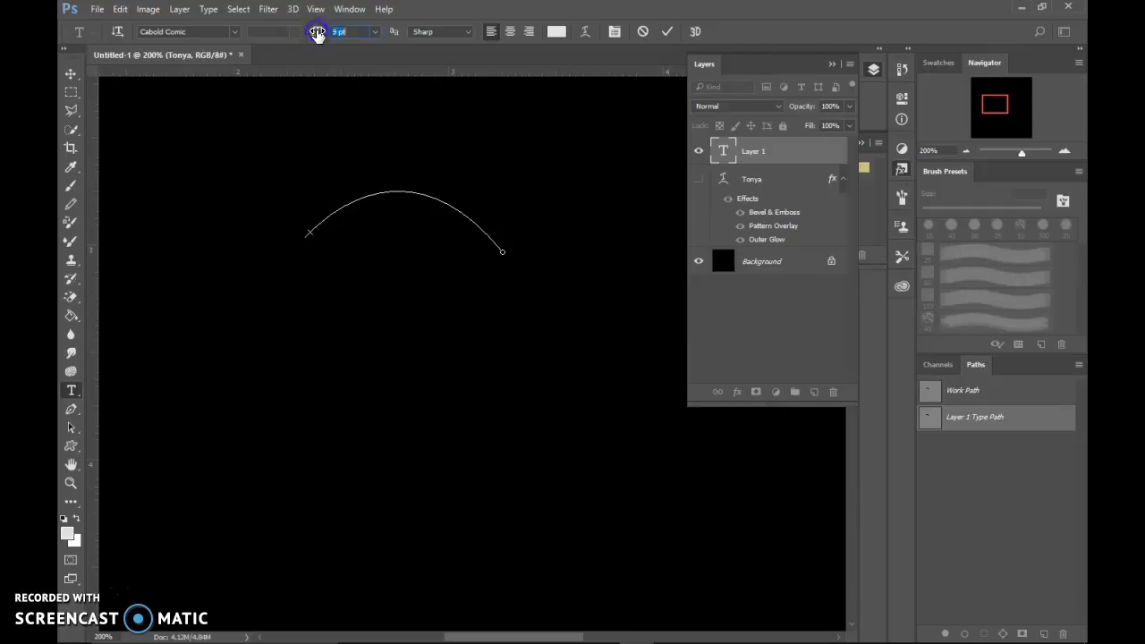
drag(316, 34, 310, 33)
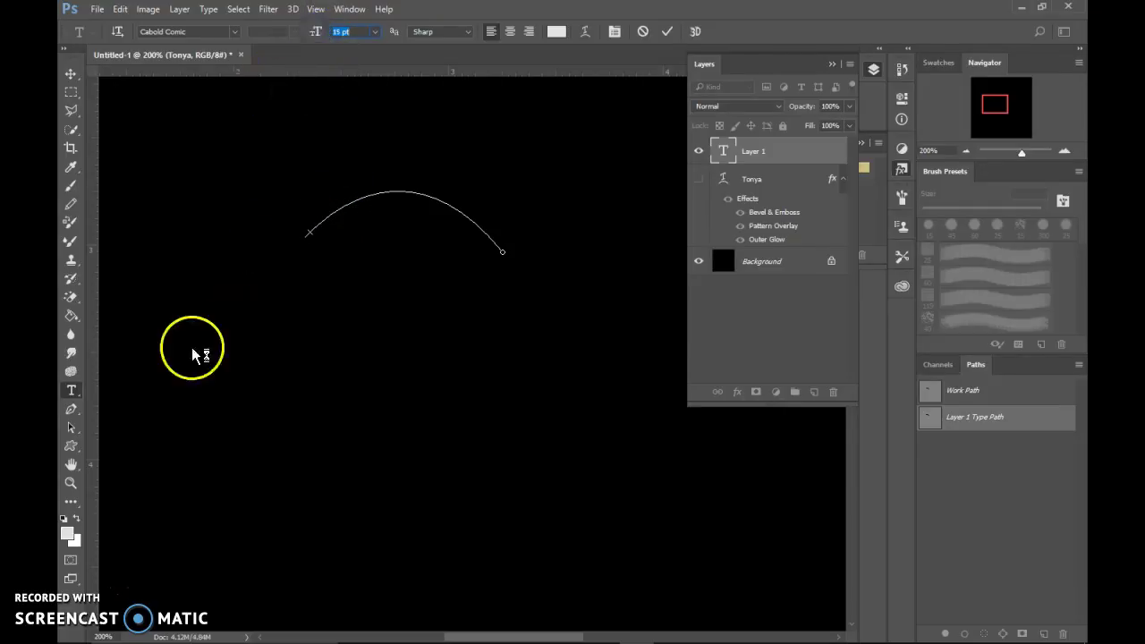
click(362, 33)
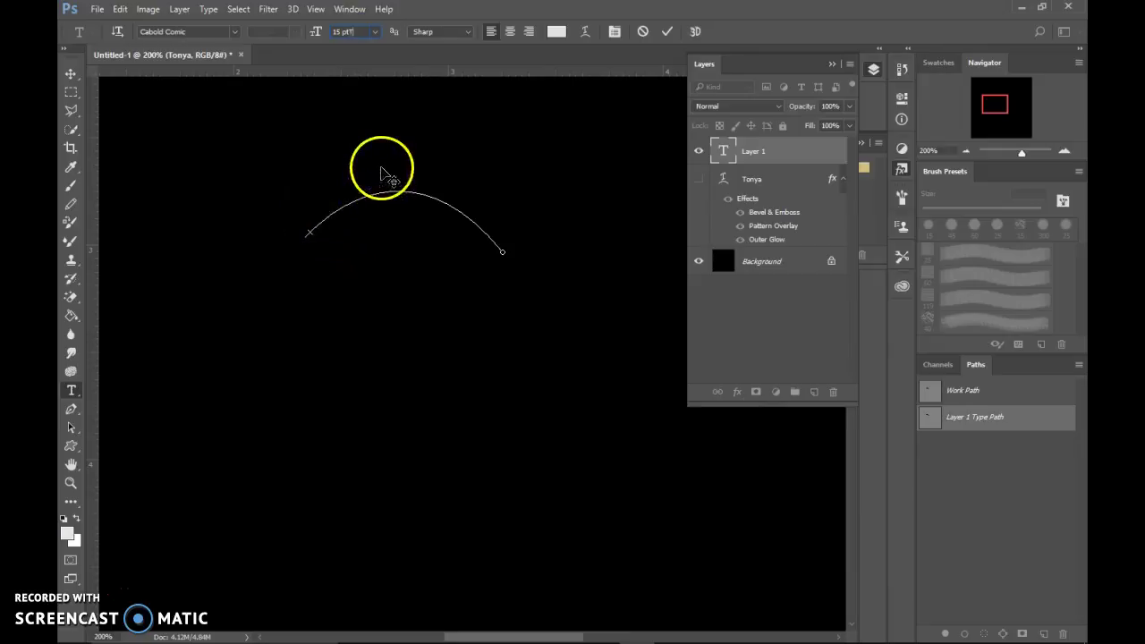
click(317, 226)
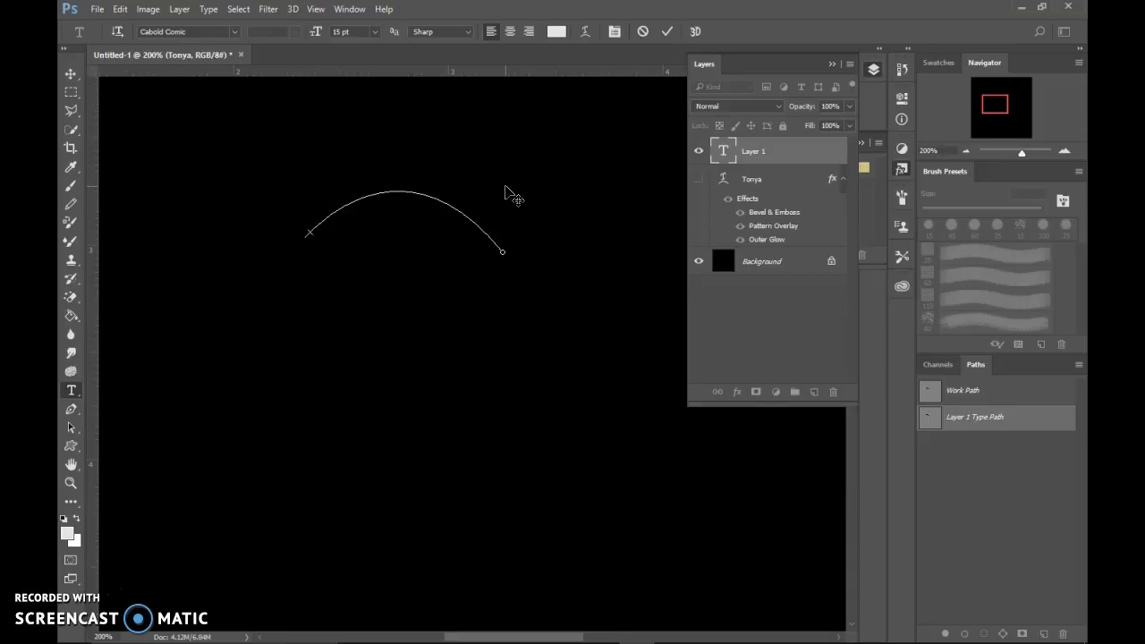
text(Fun-Lovin)
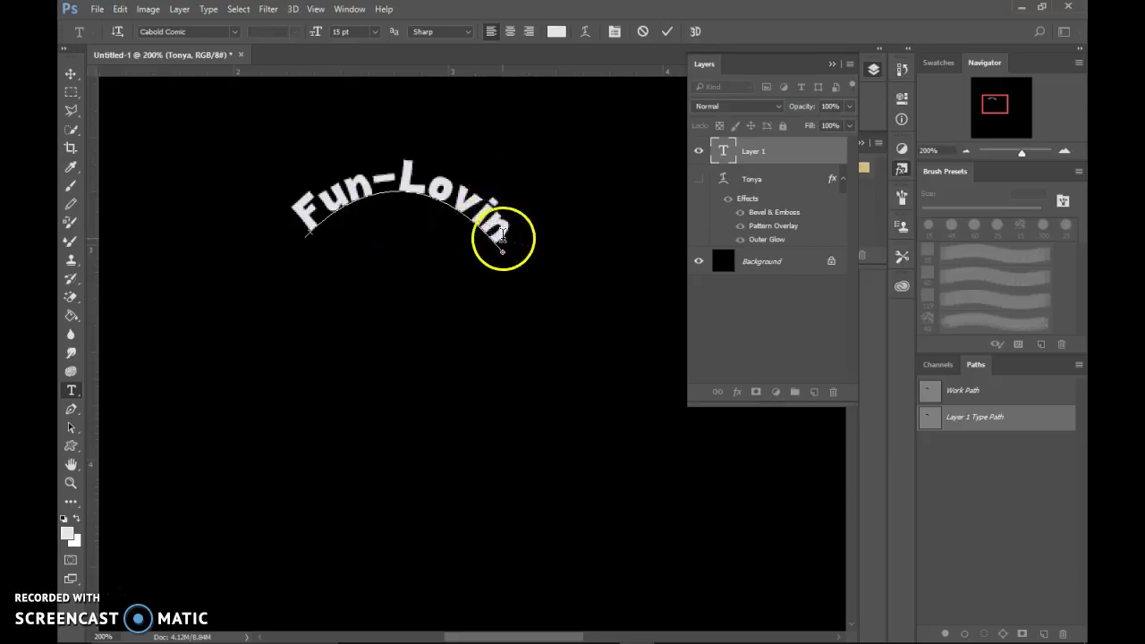
Step: Select all of the "Fun-Loving" text on the path and set its font size to 12 pt
drag(304, 214, 499, 229)
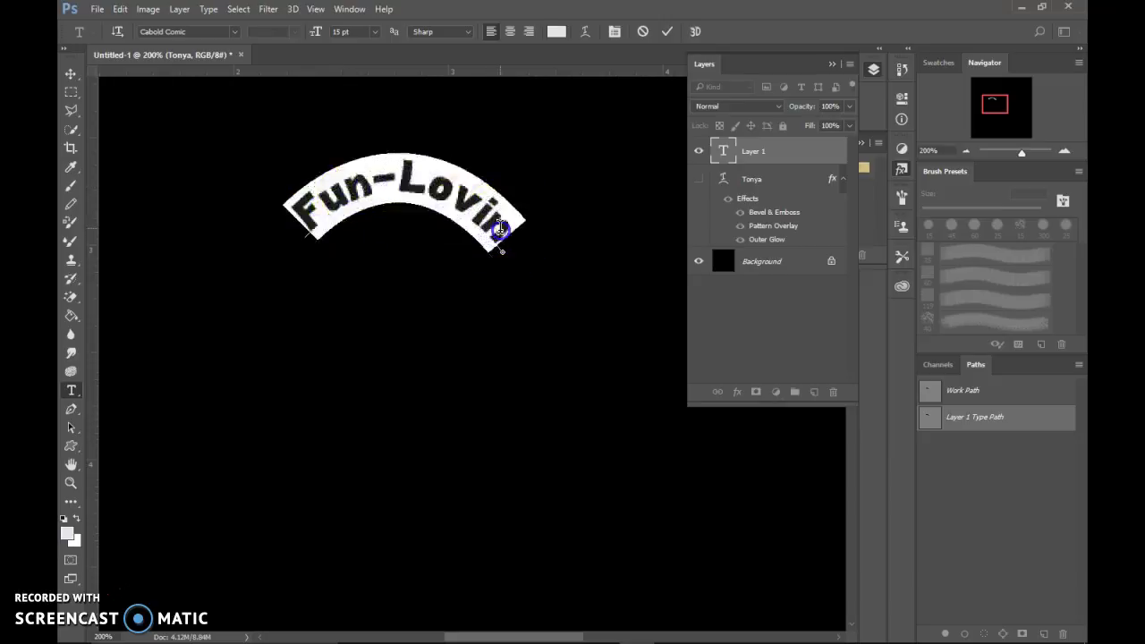
click(412, 183)
click(373, 178)
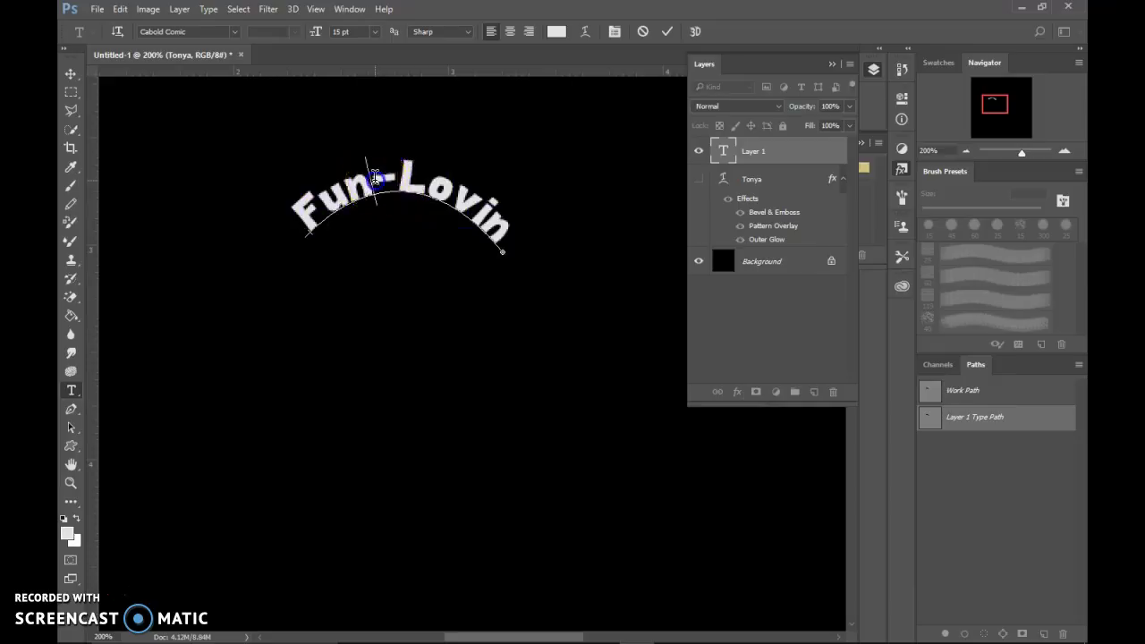
triple_click(376, 177)
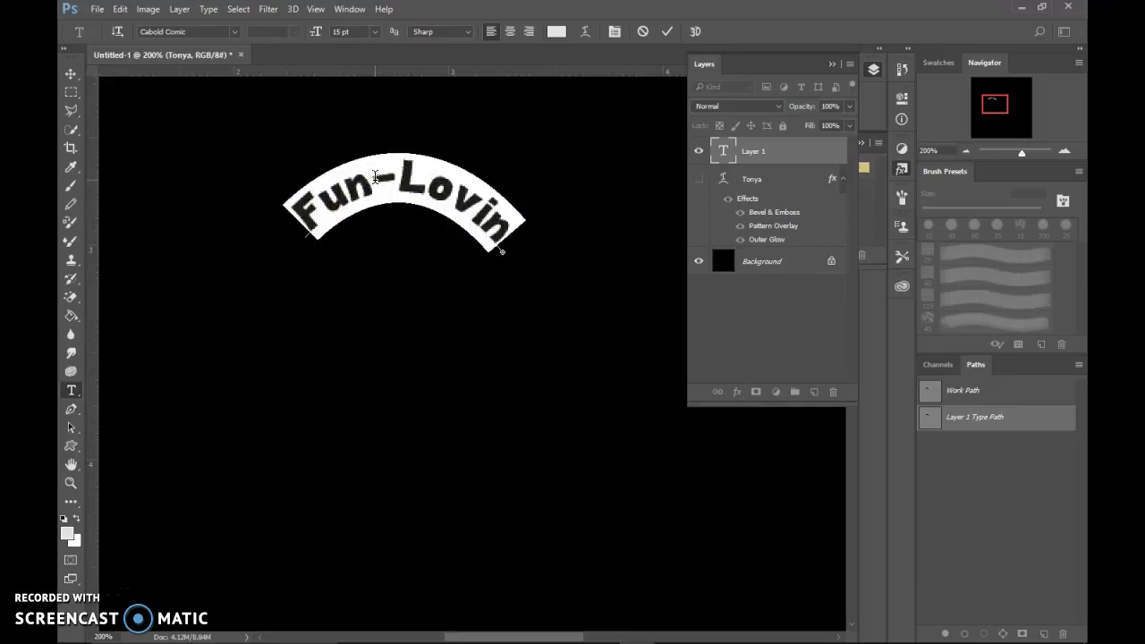
drag(316, 33, 315, 34)
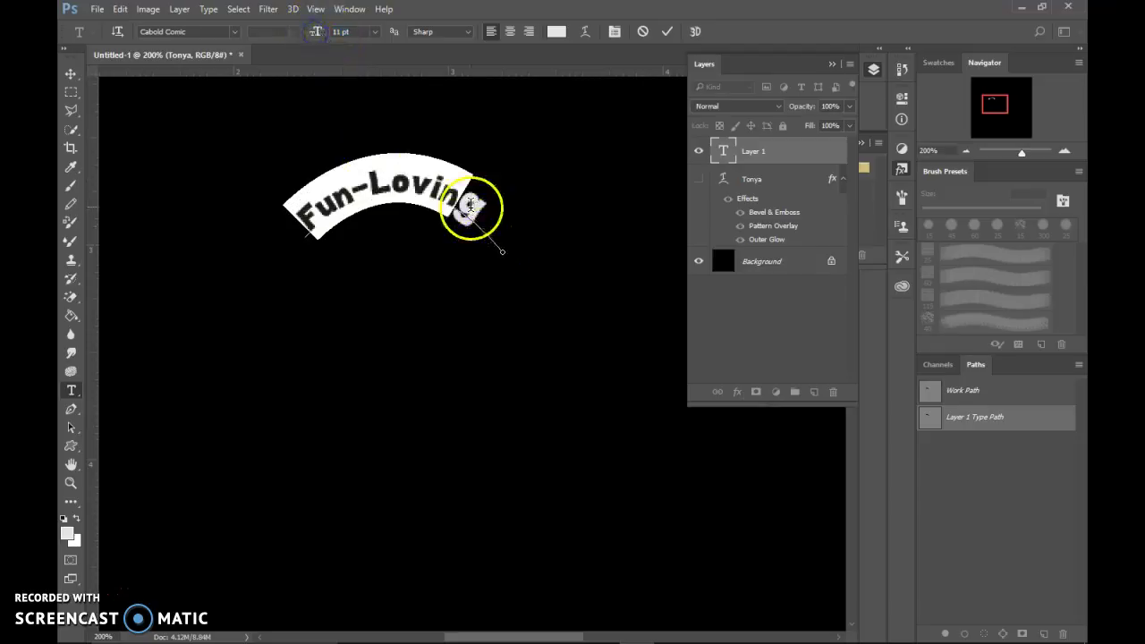
triple_click(387, 186)
drag(324, 34, 323, 34)
click(374, 31)
click(370, 149)
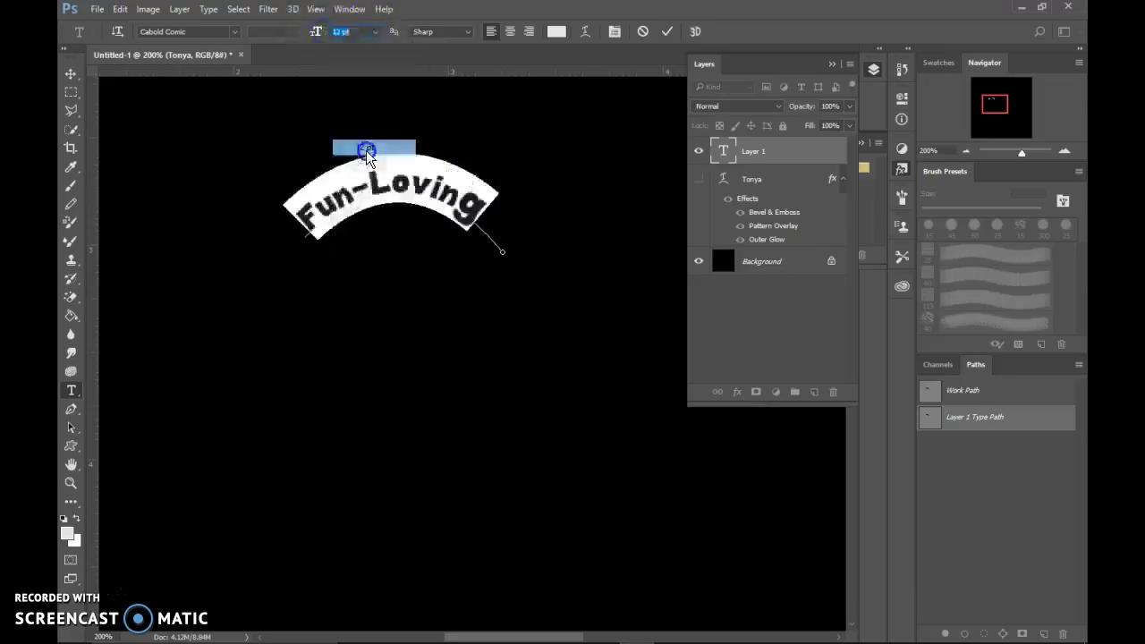
drag(317, 33, 316, 33)
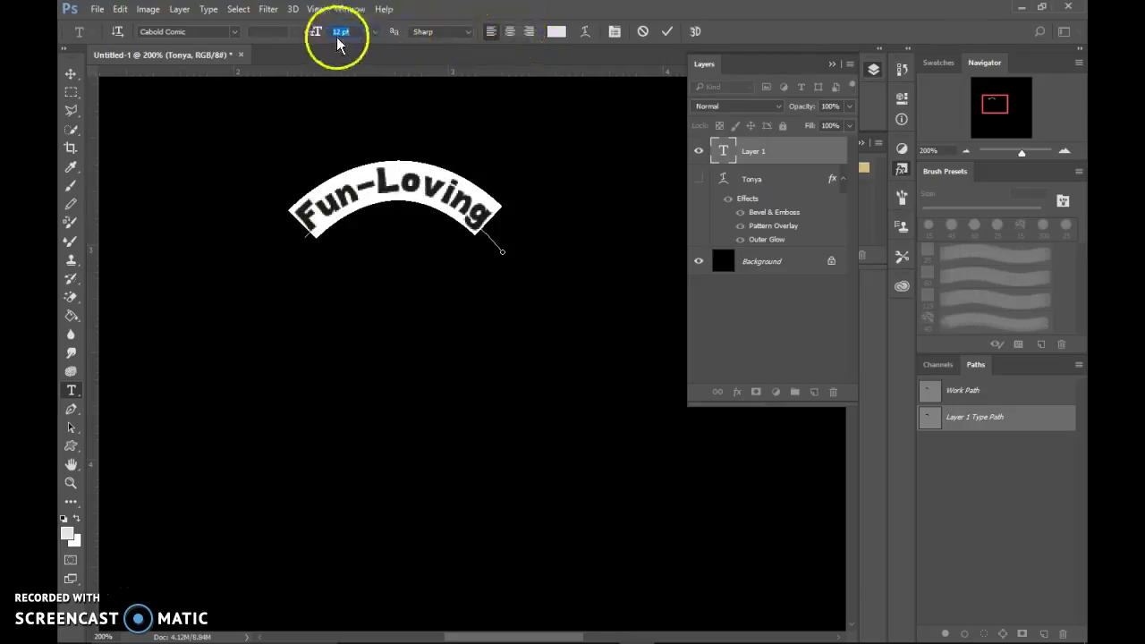
Step: Change the font of the "Fun-Loving" text to Daniel, commit the text and show the name text layer again
click(232, 33)
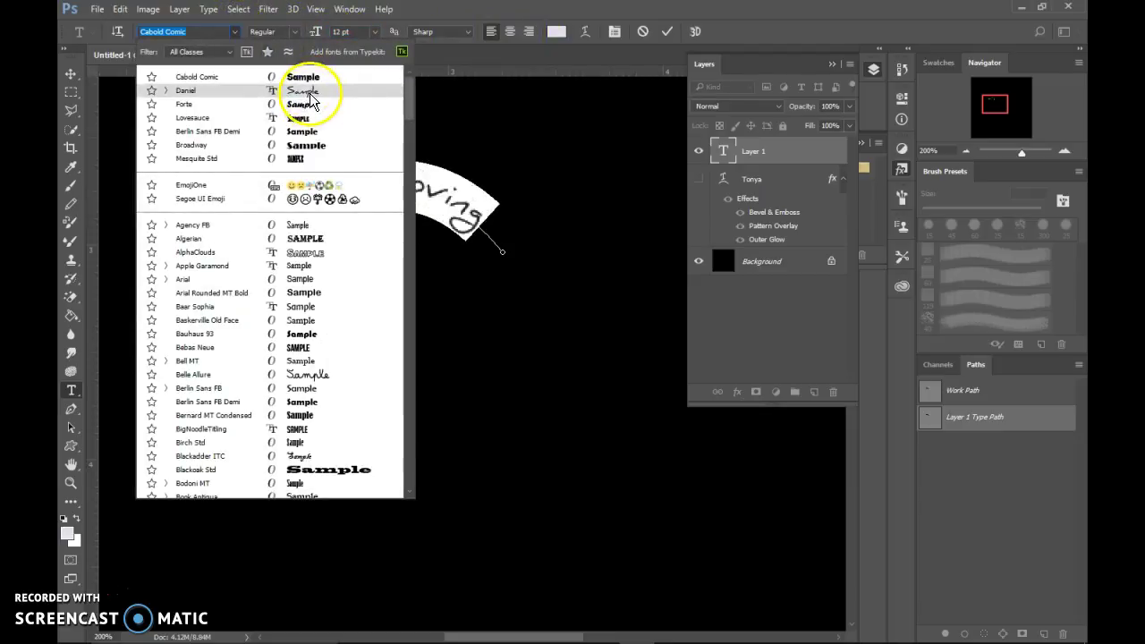
click(327, 91)
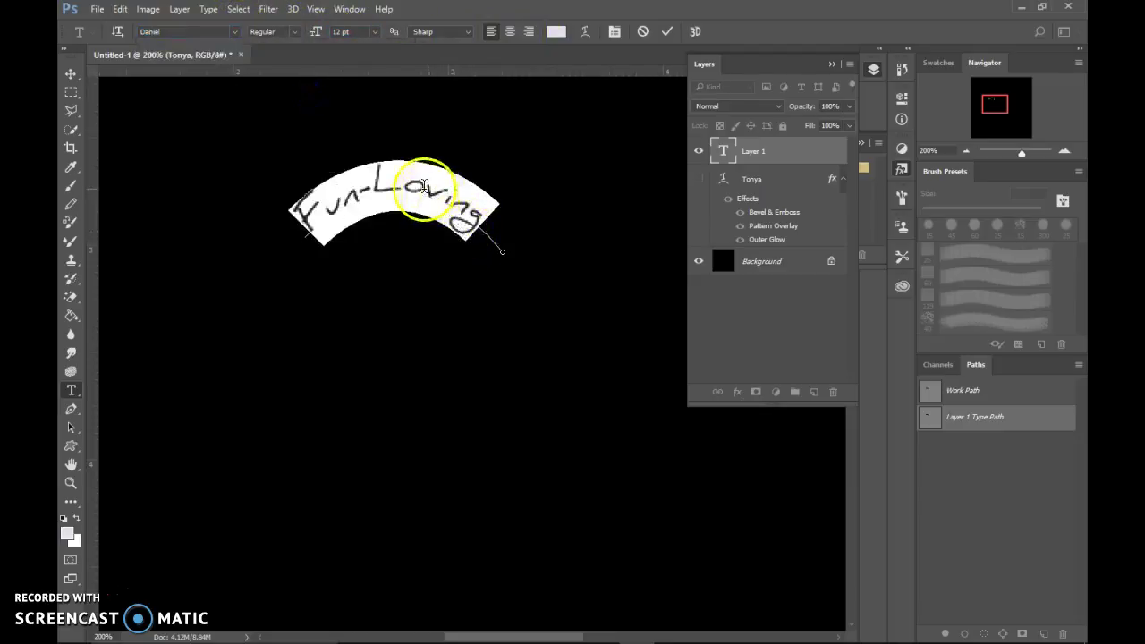
click(423, 186)
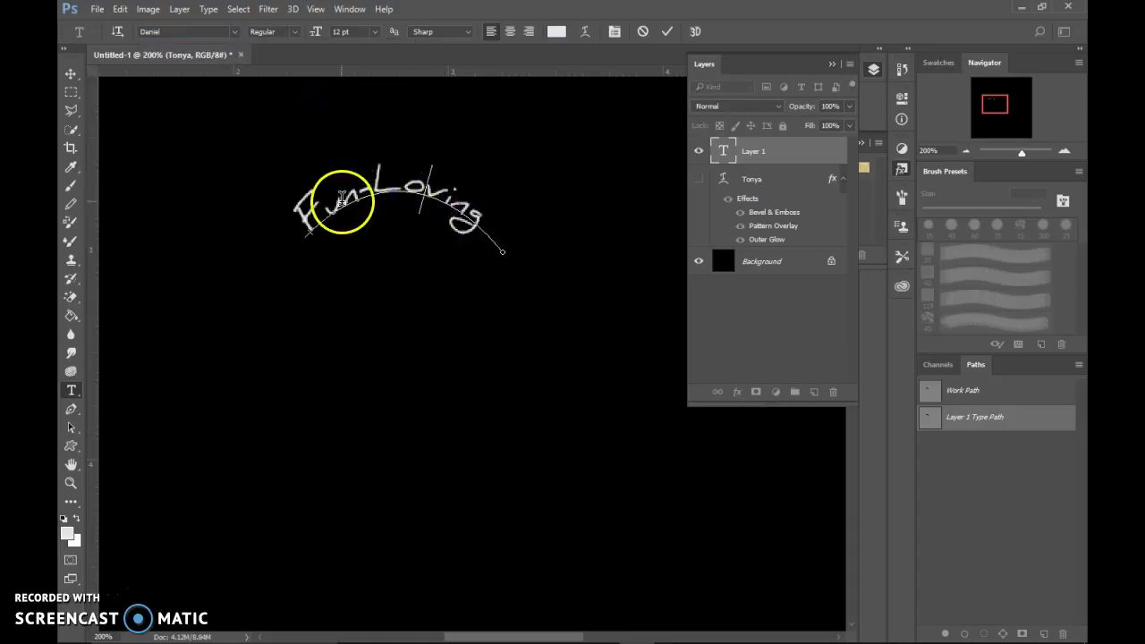
drag(301, 205, 487, 230)
click(385, 185)
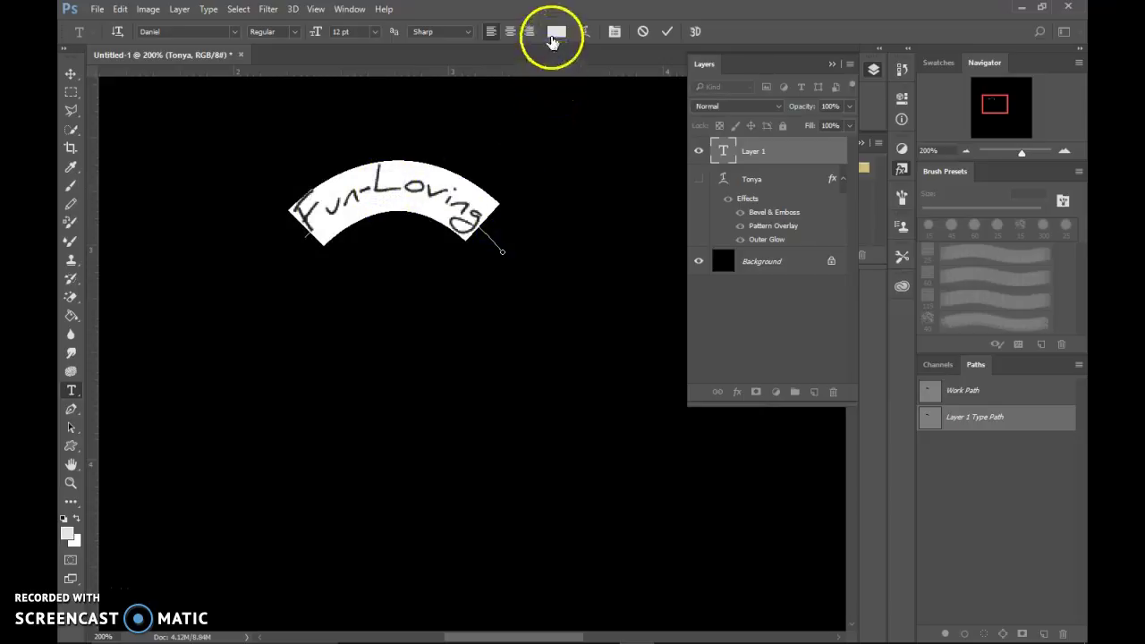
click(668, 32)
click(699, 179)
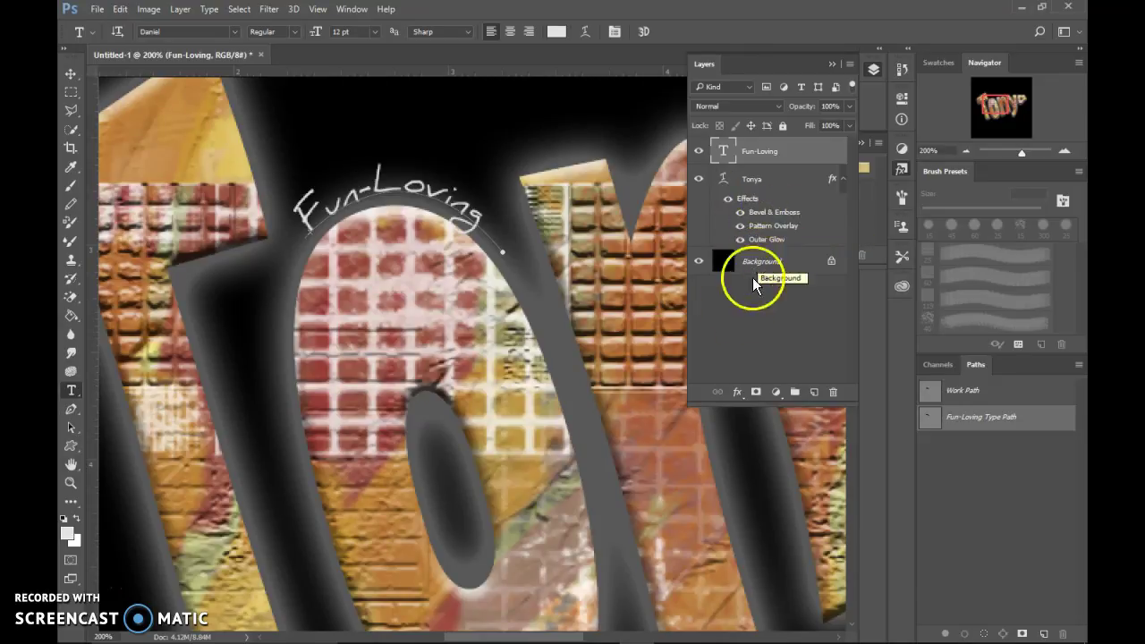
Step: Draw an open pen path following the outer lower edge of the last letter, from its bottom tip up its side
scroll(484, 413, down, 2)
scroll(484, 414, down, 8)
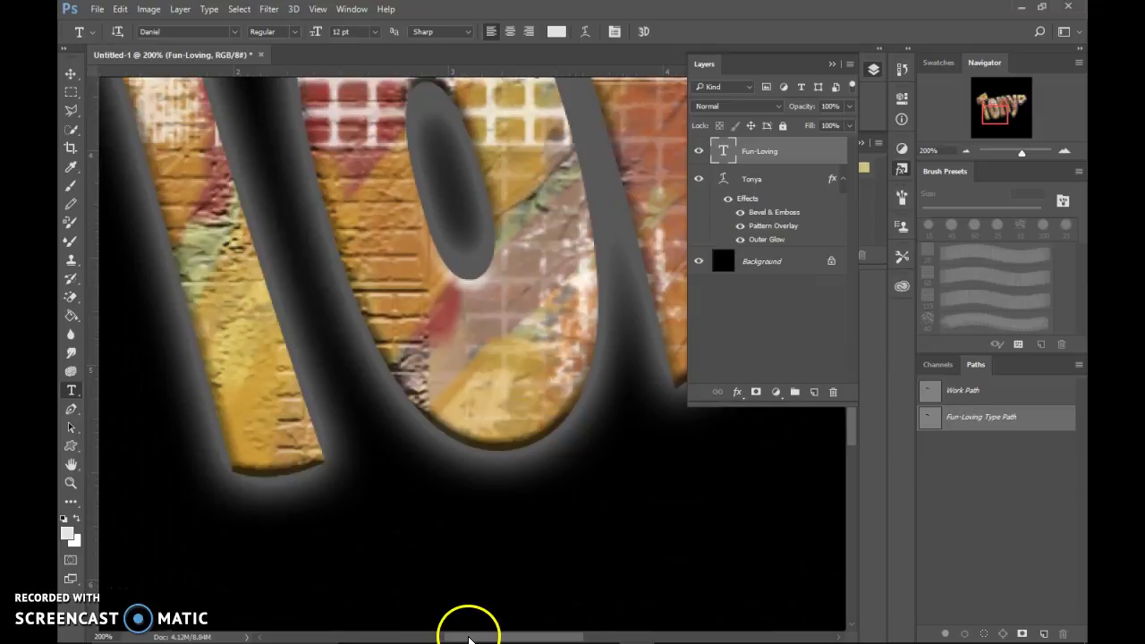
drag(455, 635, 554, 637)
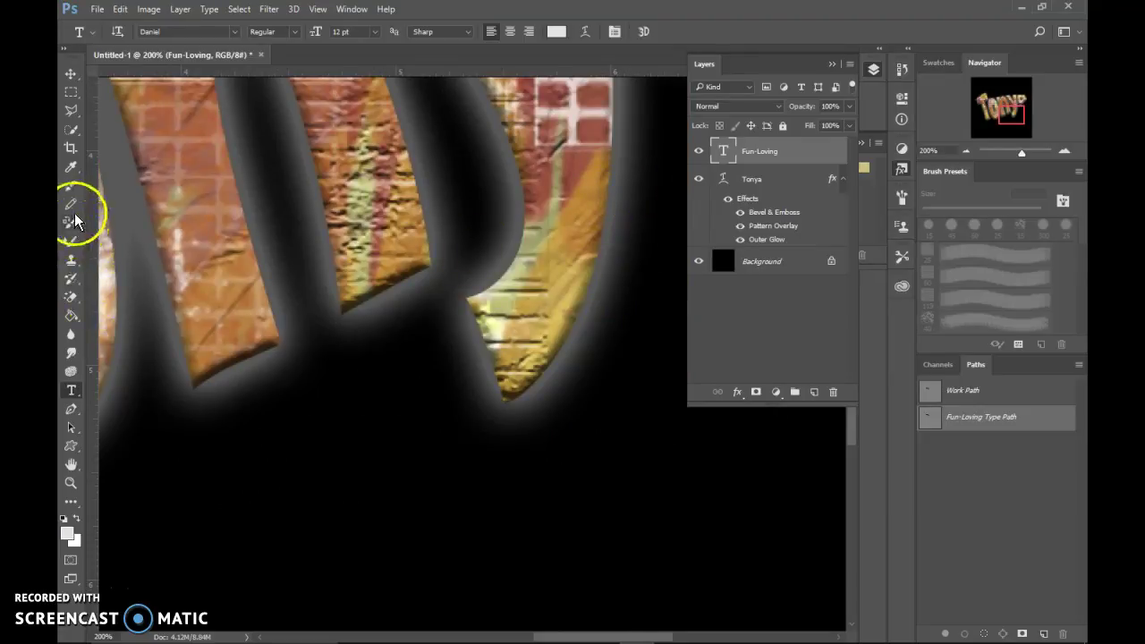
click(72, 411)
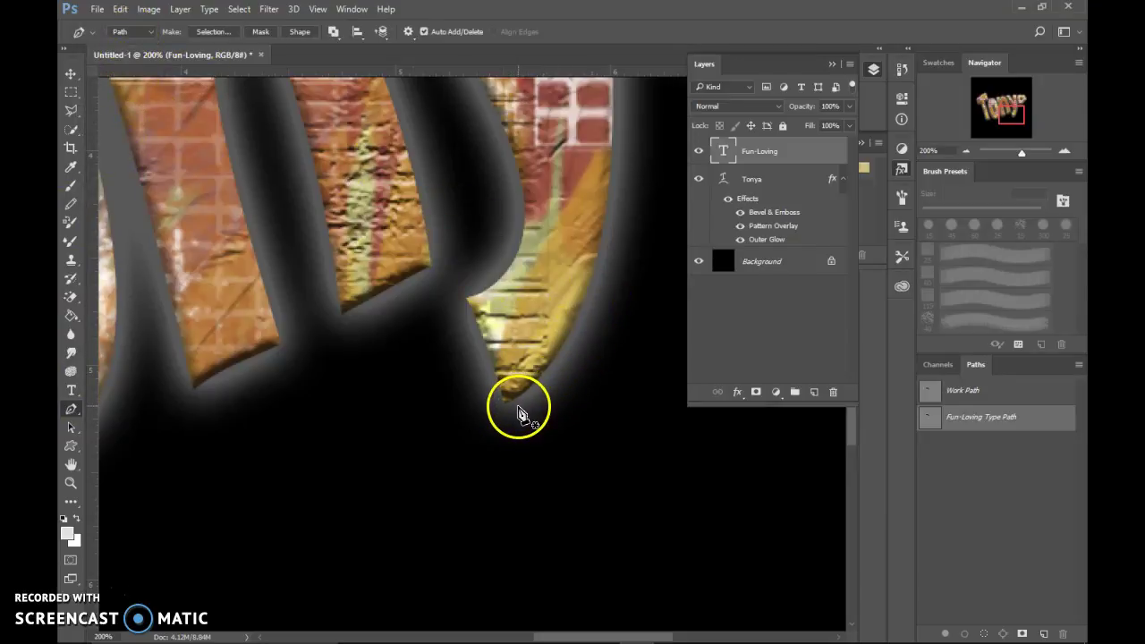
click(514, 412)
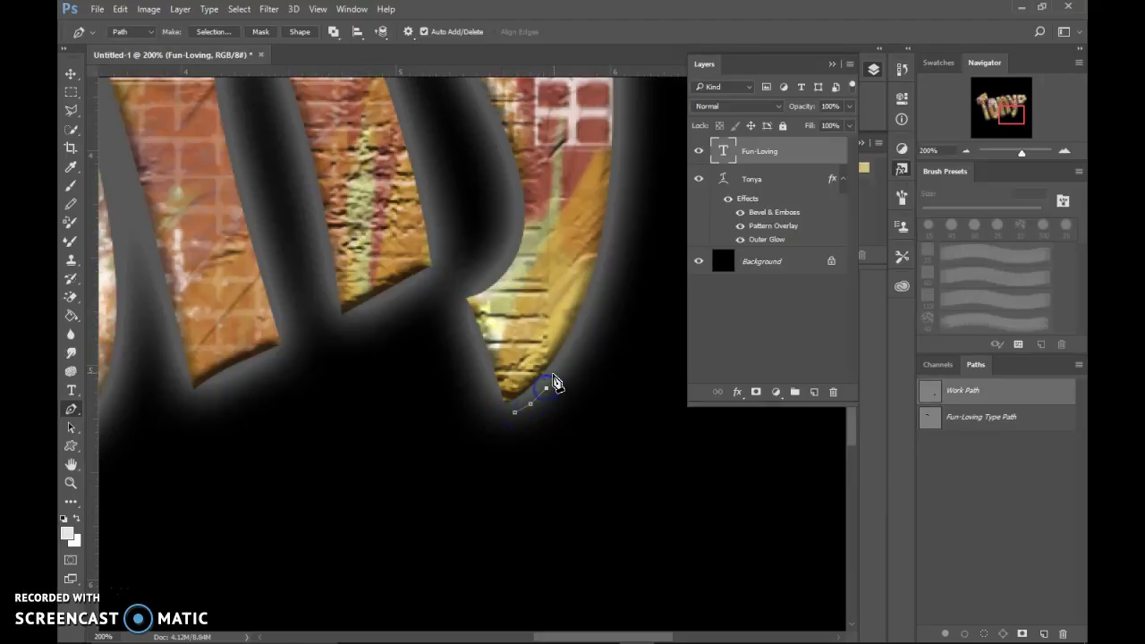
click(573, 355)
click(583, 333)
click(593, 312)
click(604, 284)
click(610, 255)
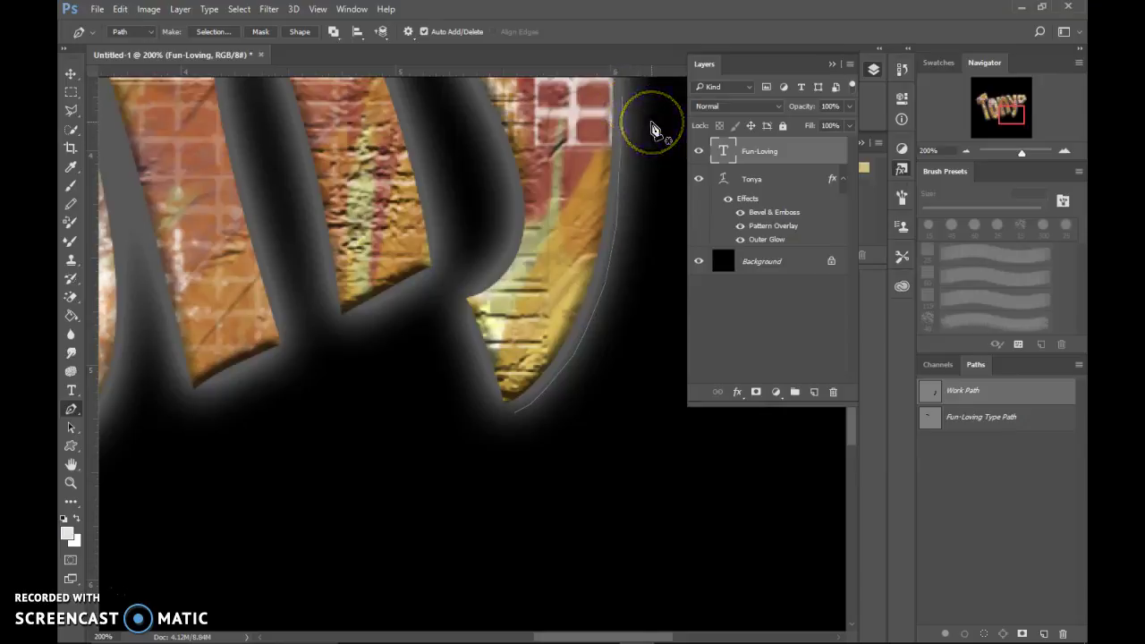
Step: Hide the name text layer and enter a row of placeholder t's as type on the new path from its upper end
click(72, 394)
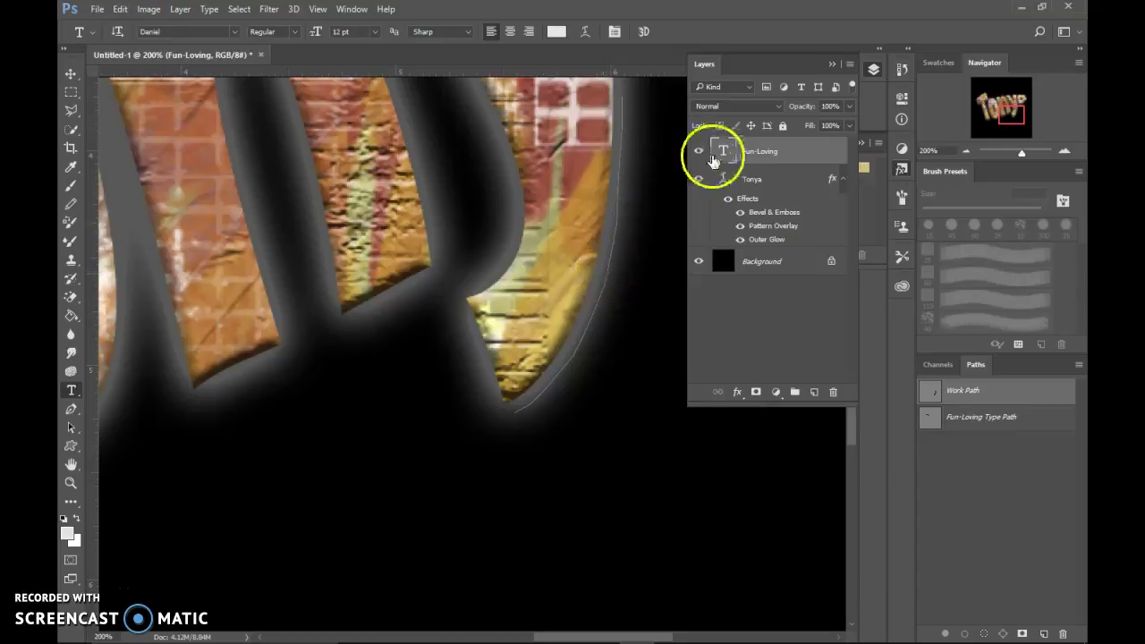
click(701, 181)
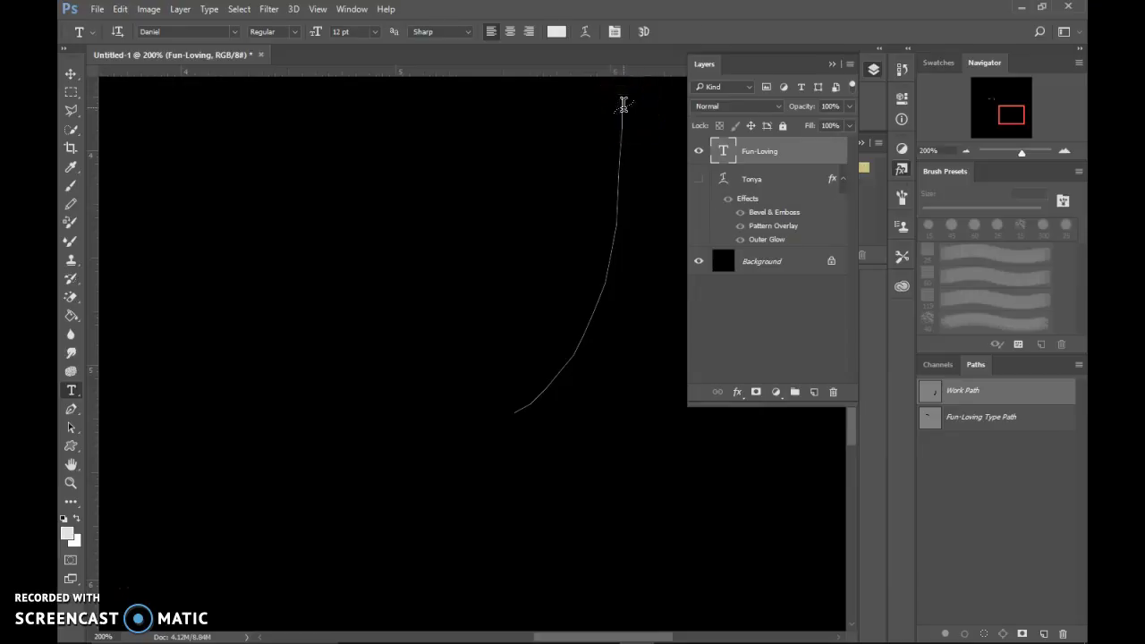
click(624, 105)
click(661, 120)
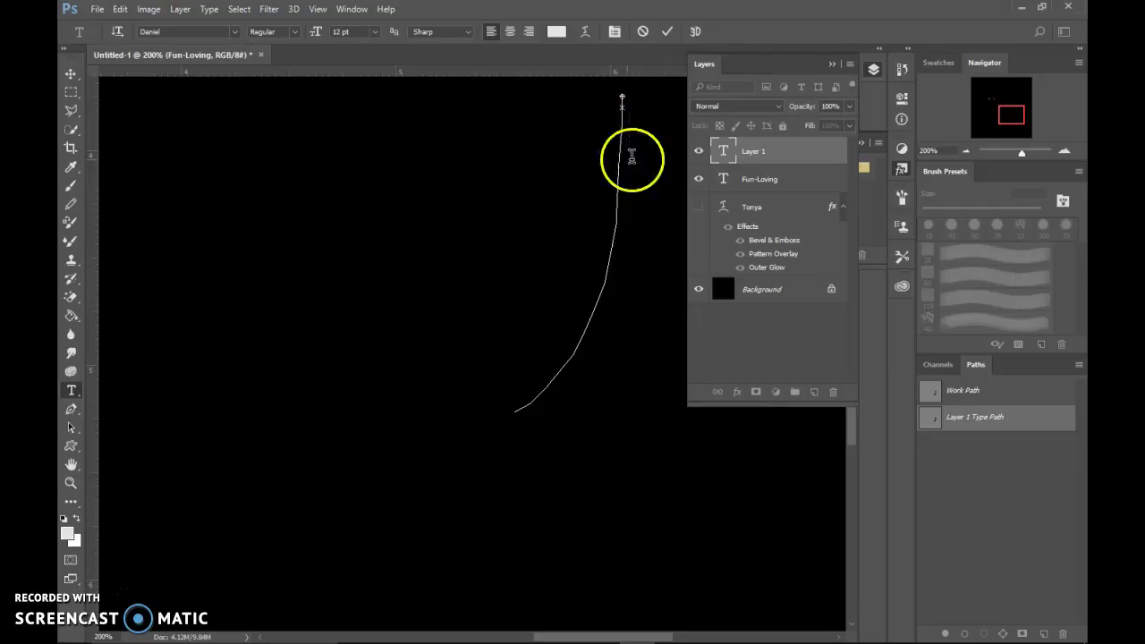
Step: Slide the placeholder text along the path with the Path Selection tool so it starts near the lower curve and reads upward
click(72, 431)
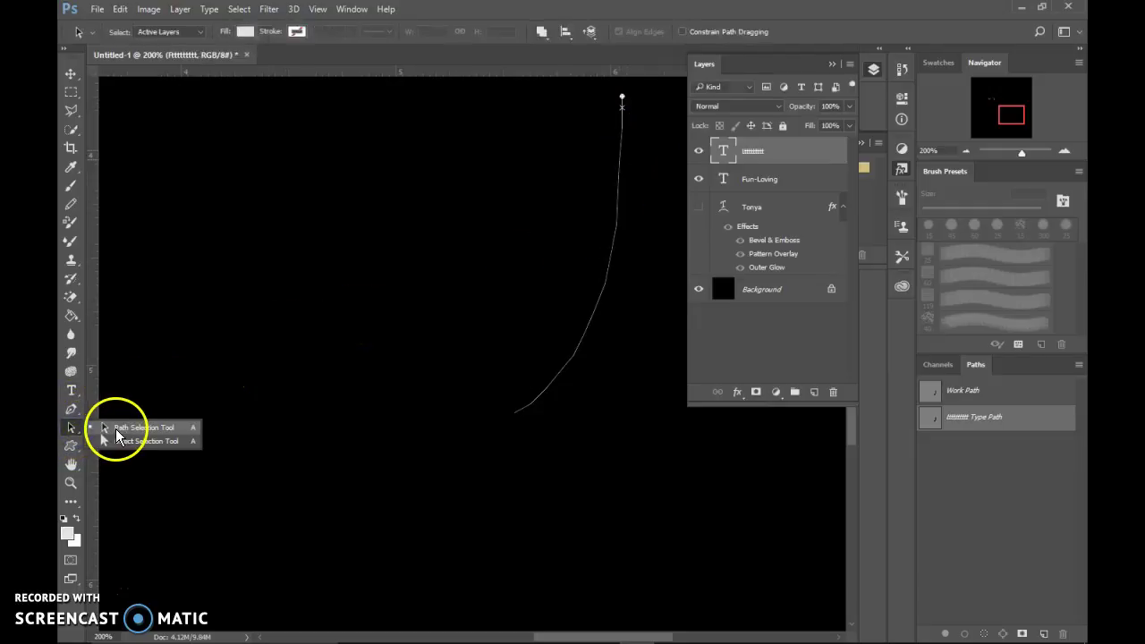
click(74, 432)
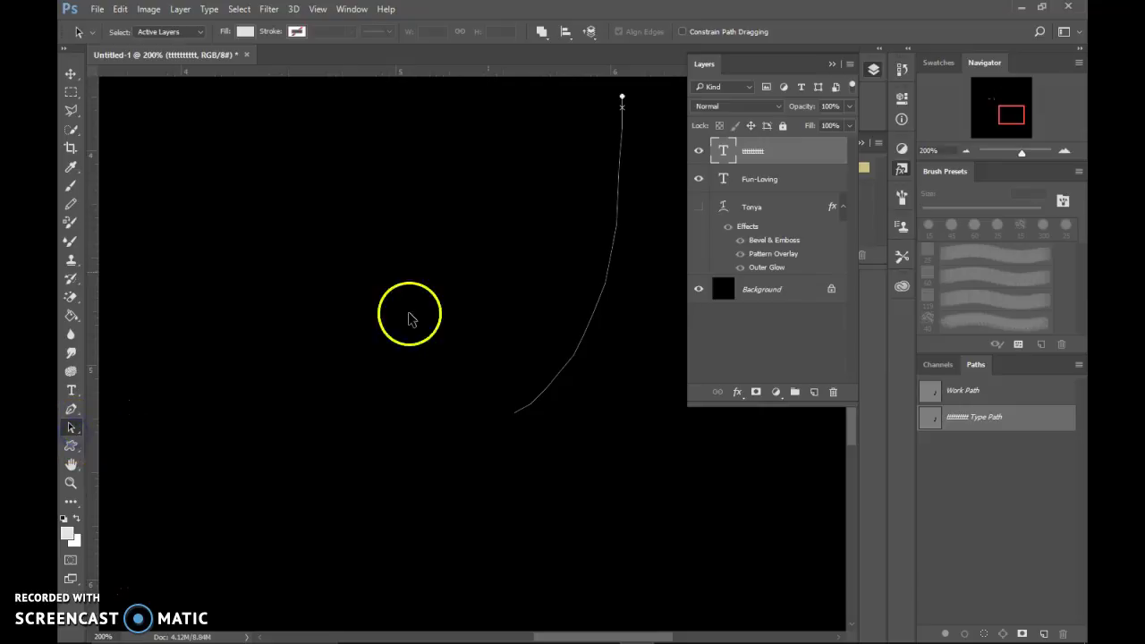
click(617, 101)
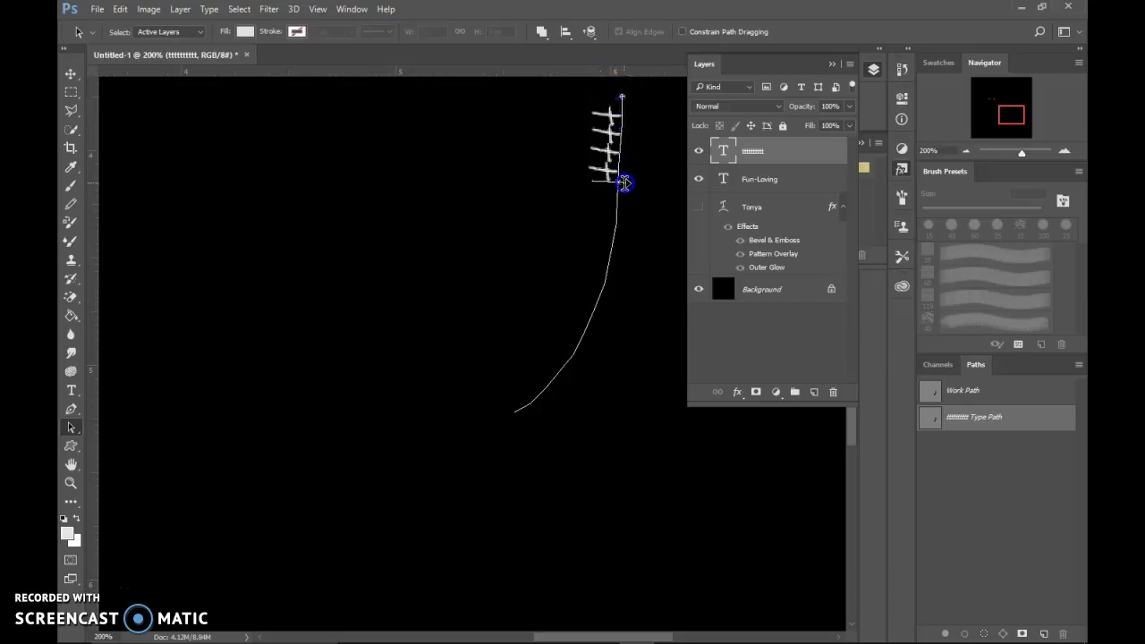
drag(624, 184, 618, 242)
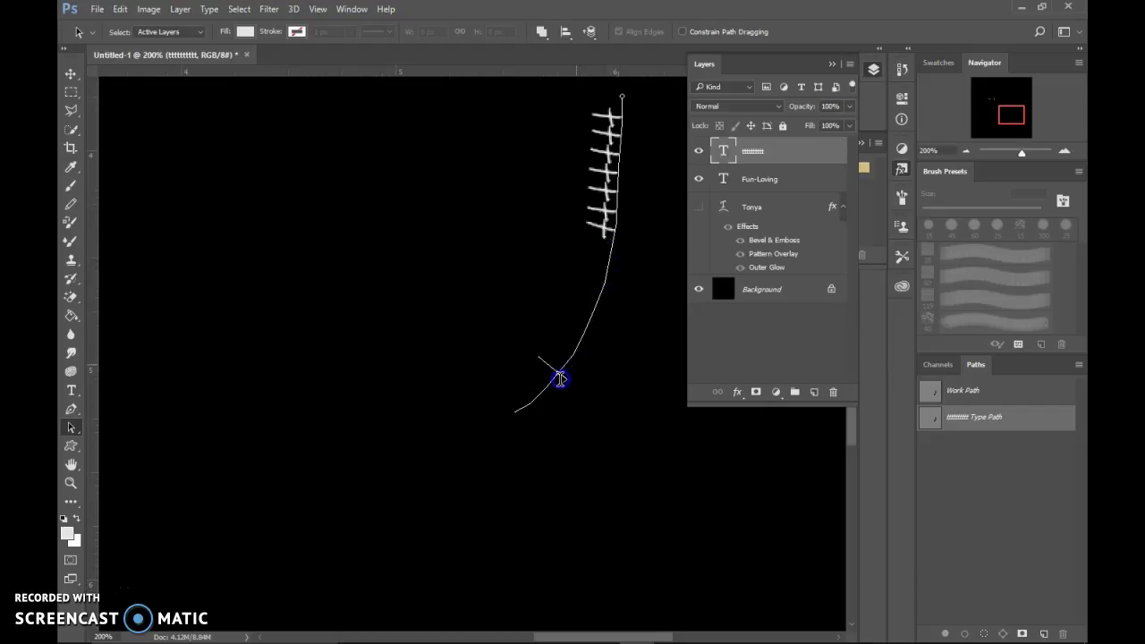
drag(526, 398, 524, 401)
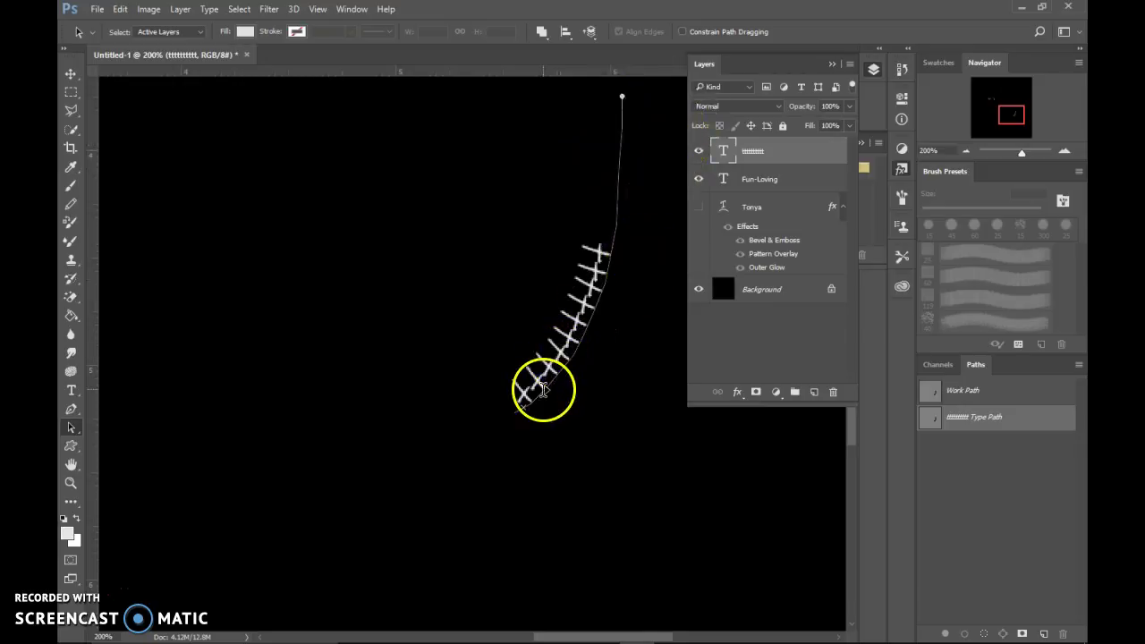
mouse_move(554, 358)
mouse_down()
mouse_move(579, 321)
mouse_move(467, 394)
mouse_move(567, 378)
mouse_move(563, 362)
mouse_up()
Step: Replace the placeholder letters on the path with the text "Sassy Momma"
click(70, 390)
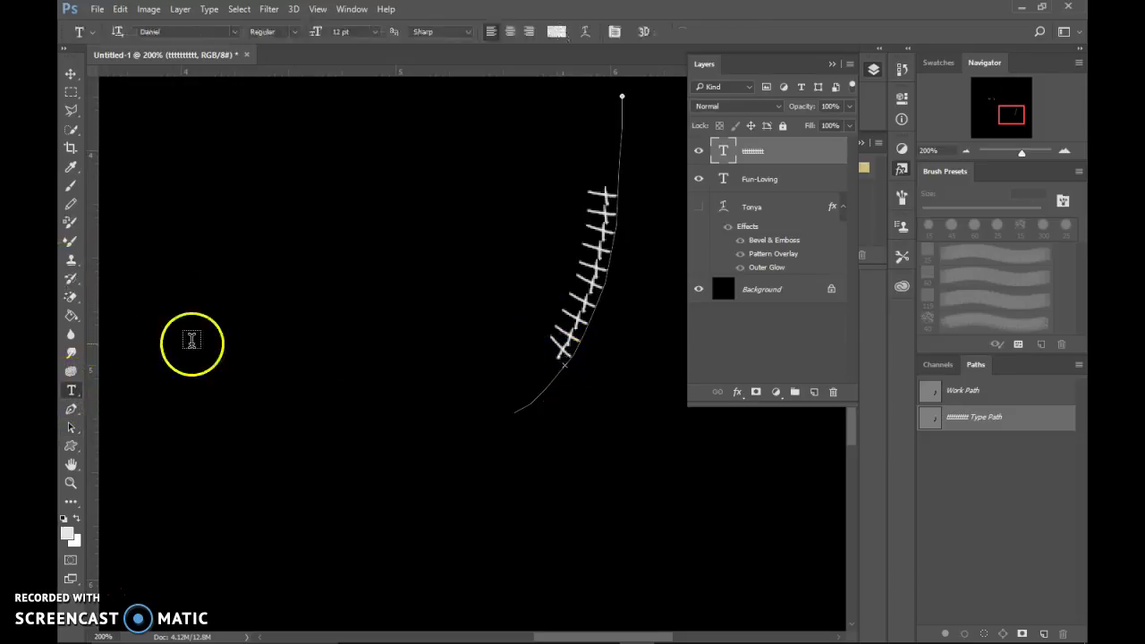
double_click(590, 281)
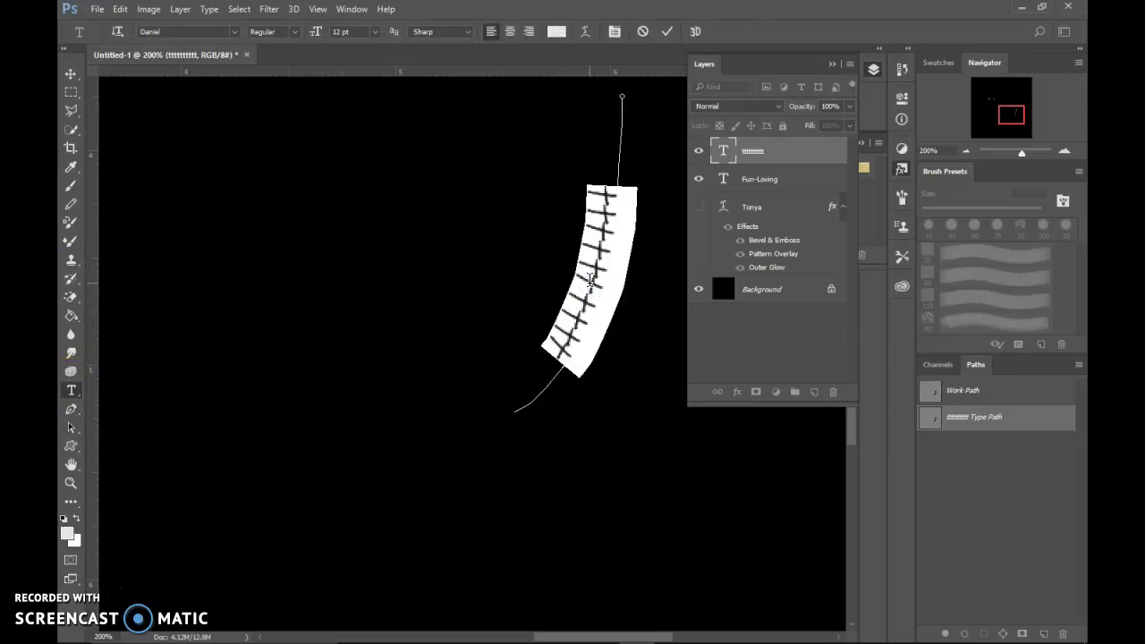
text(y Momma)
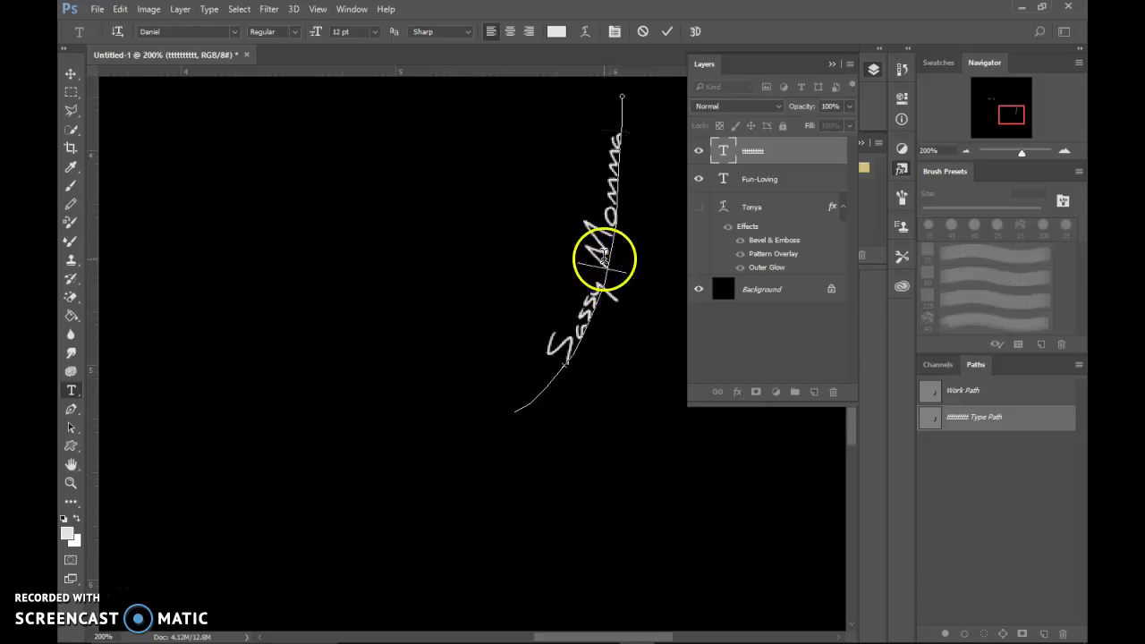
Step: Change the font of the "Sassy Momma" text to Bear Sophia and commit the text
triple_click(603, 258)
click(234, 31)
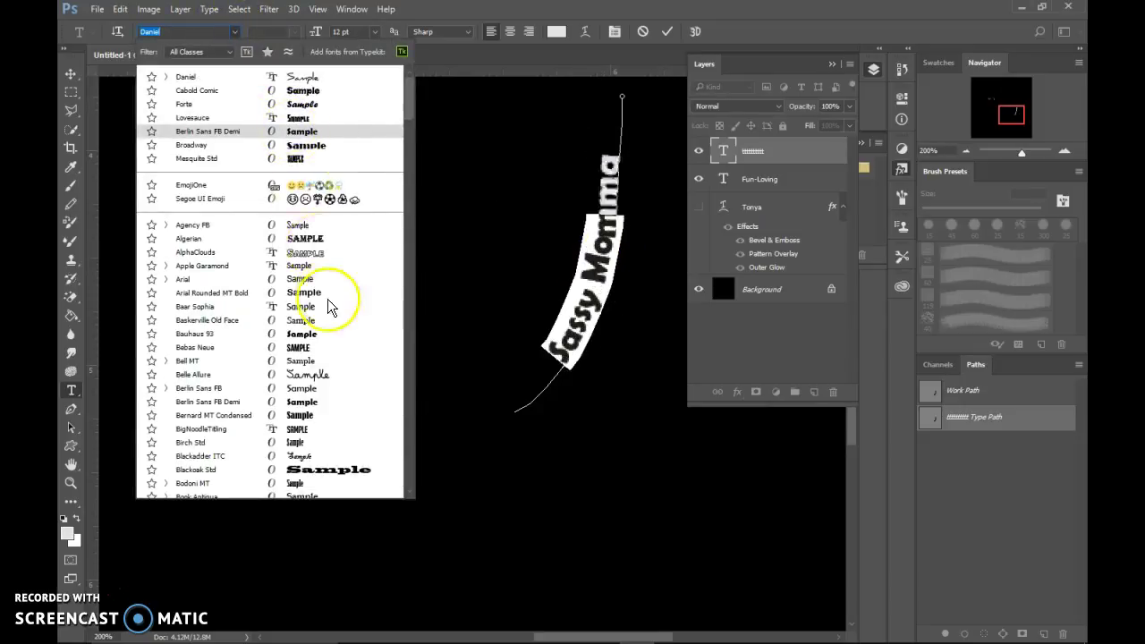
click(309, 306)
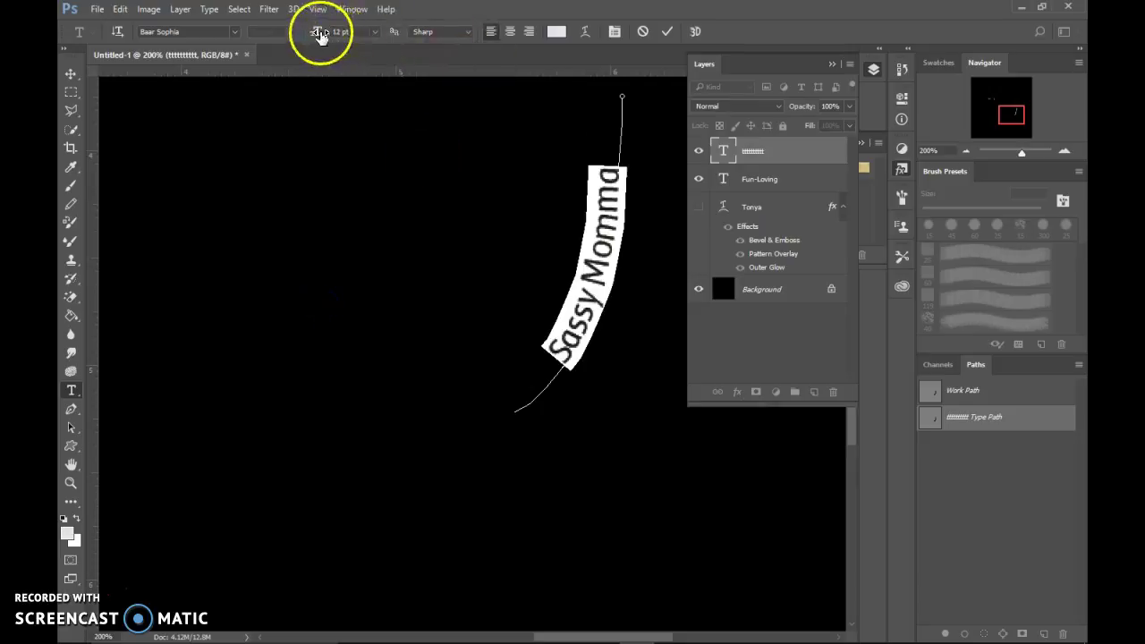
drag(319, 36, 320, 36)
click(583, 33)
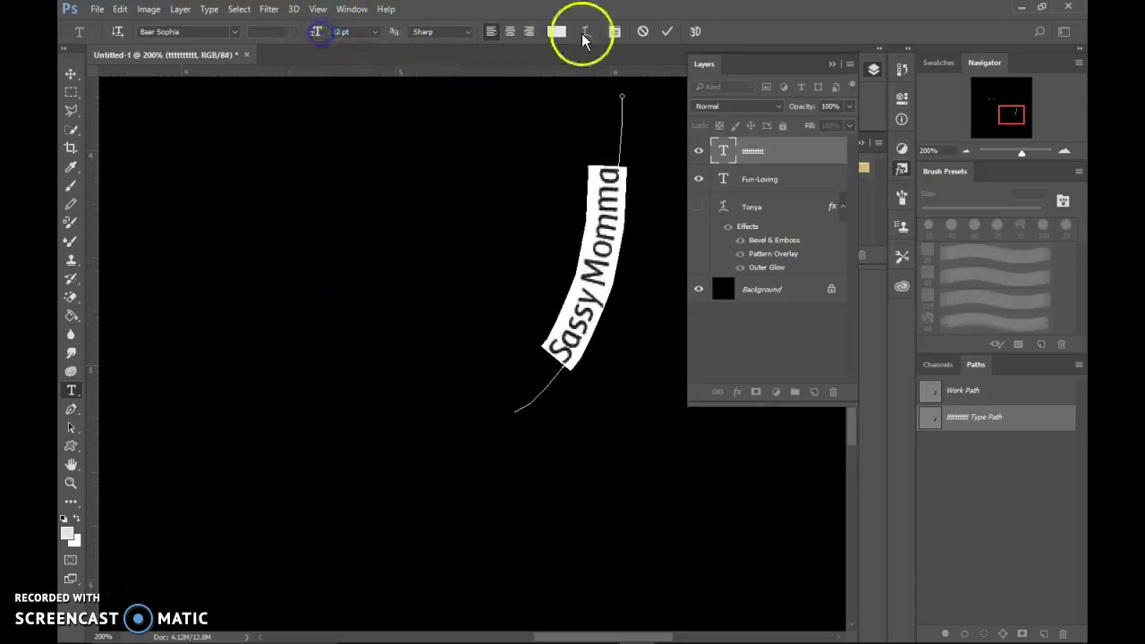
click(560, 32)
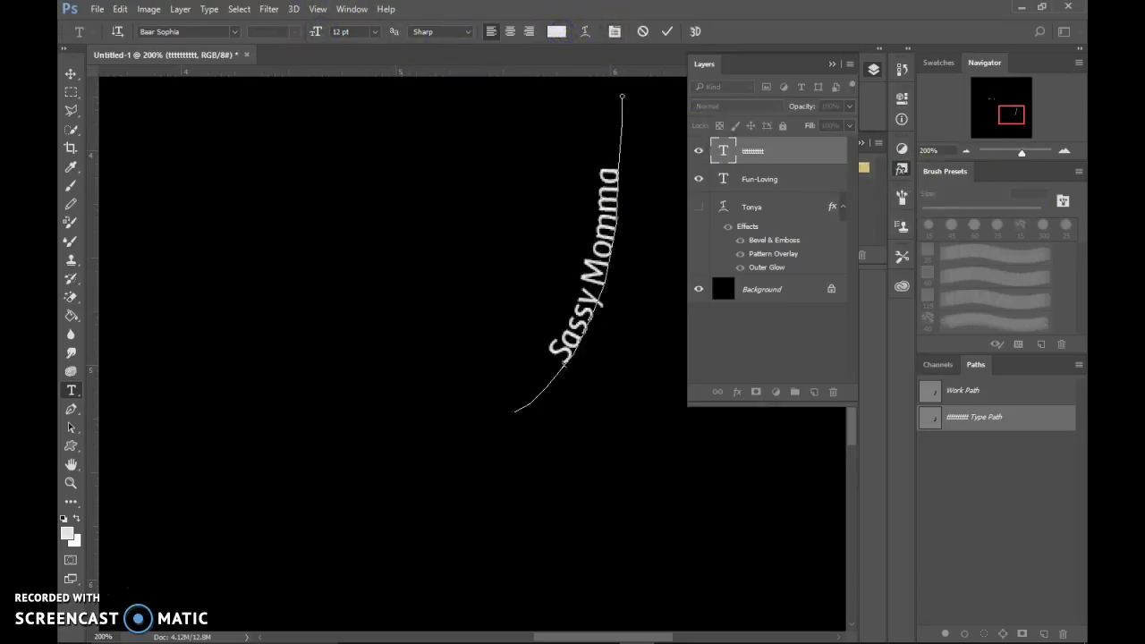
key(Return)
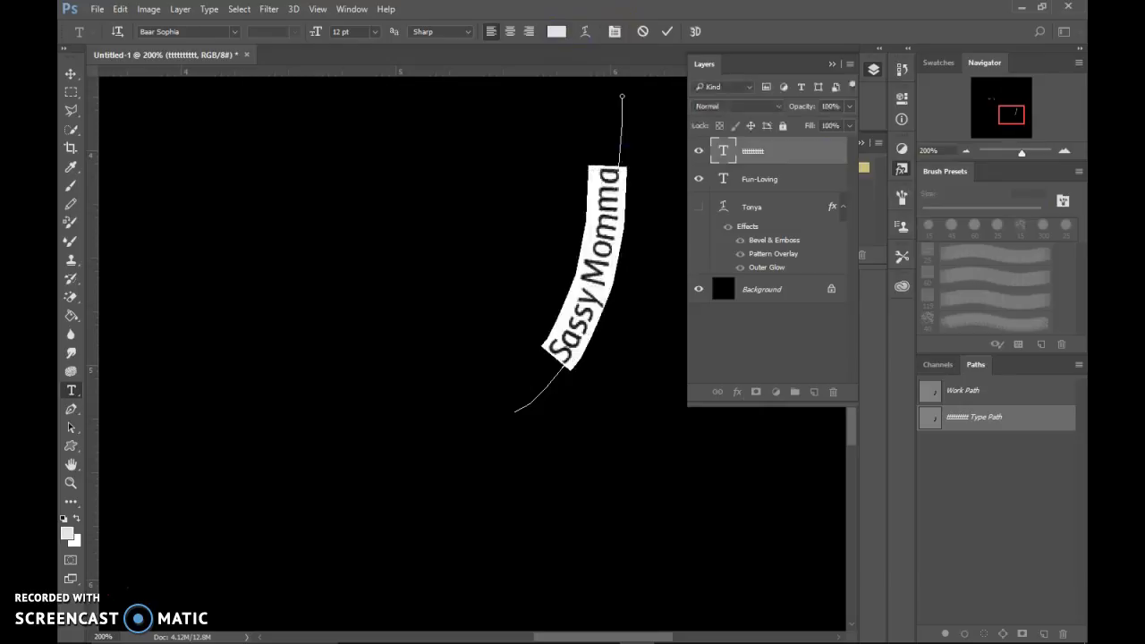
click(668, 32)
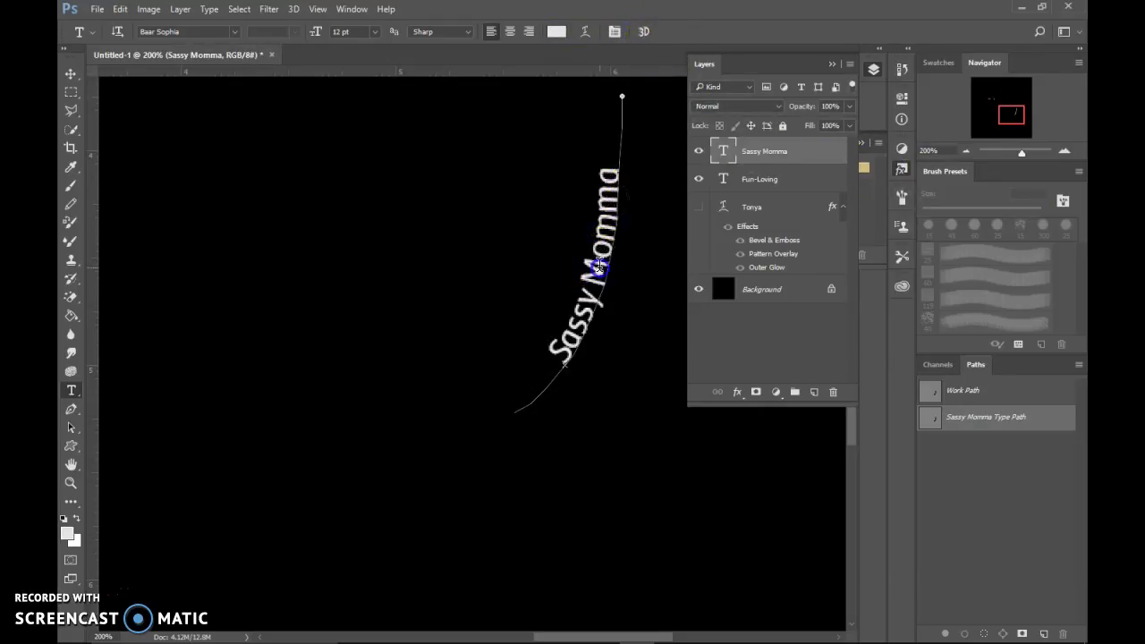
Step: Recolor all of the "Sassy Momma" text magenta, commit it and show the name text layer again
triple_click(599, 265)
click(557, 31)
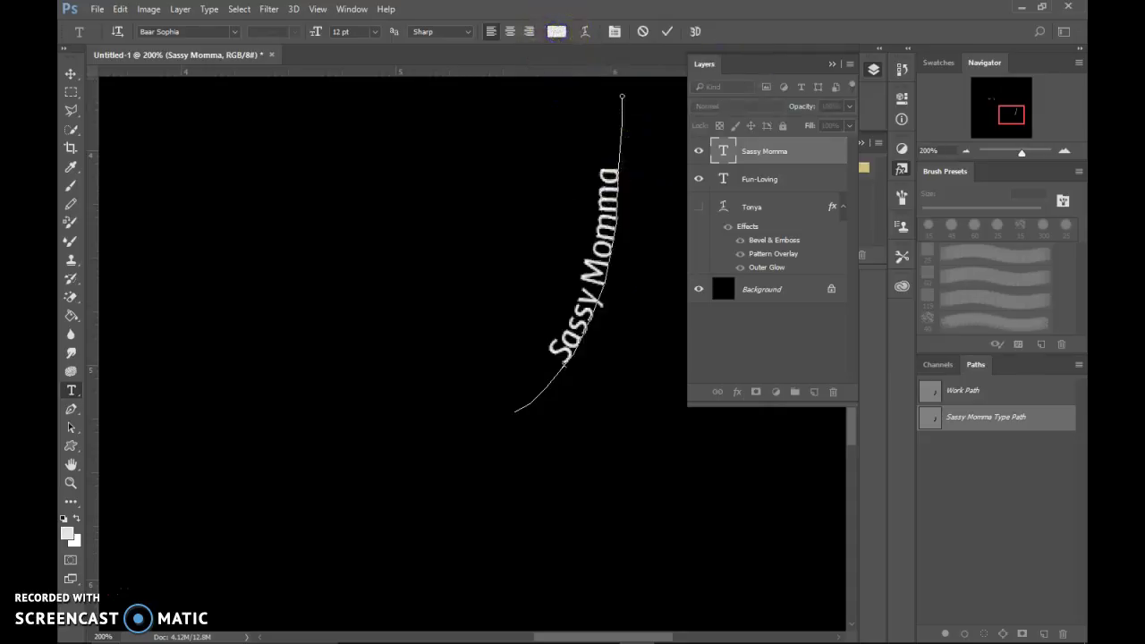
key(Return)
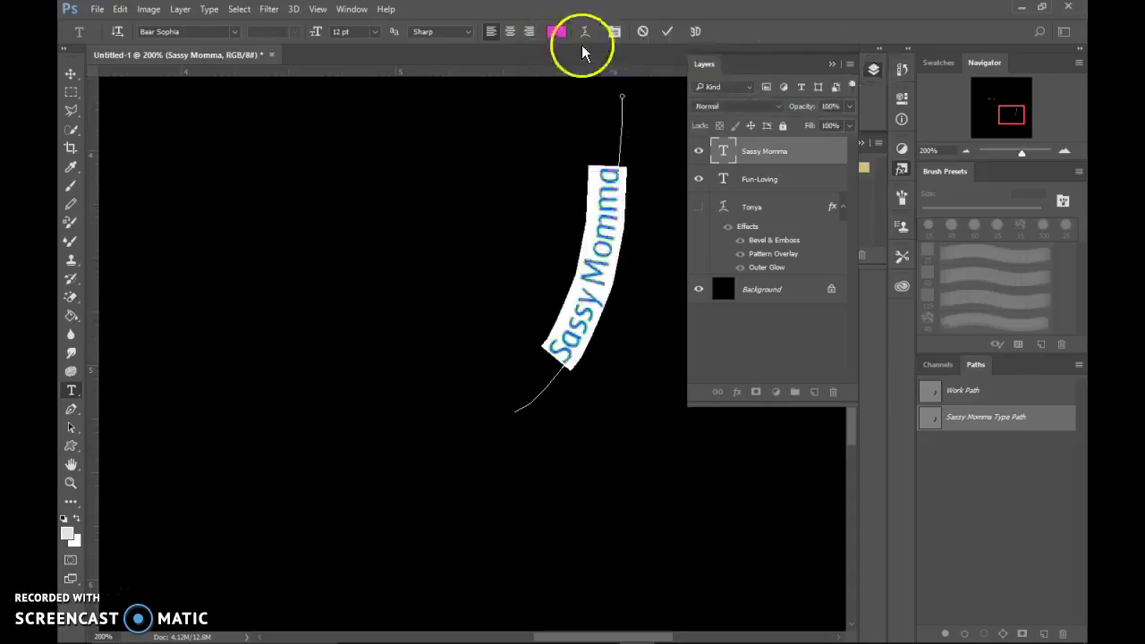
click(666, 32)
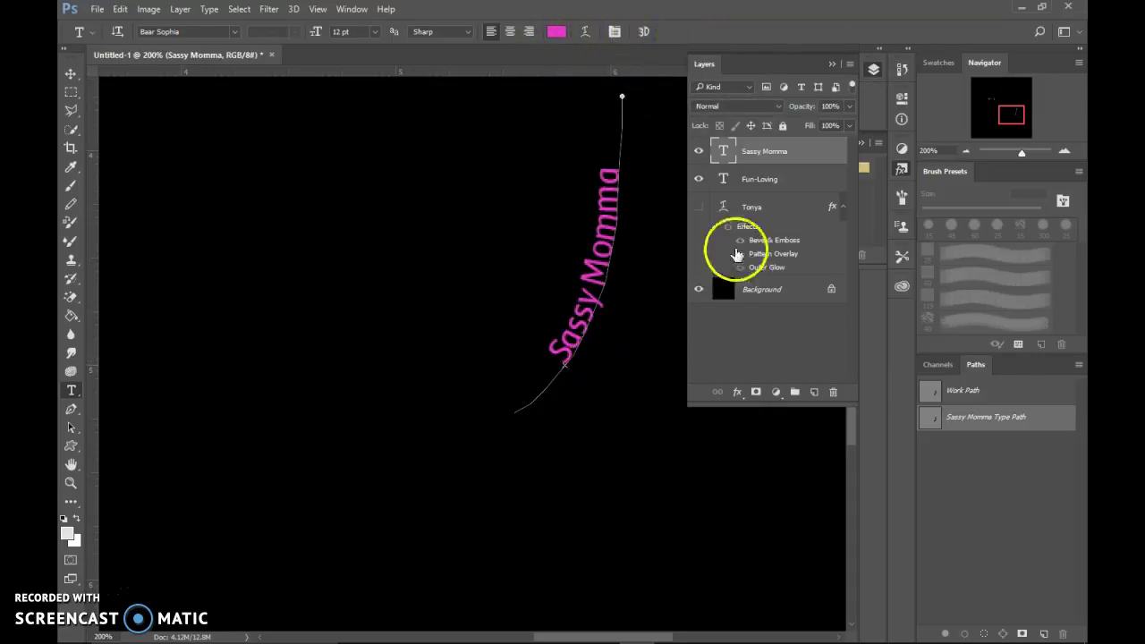
click(699, 207)
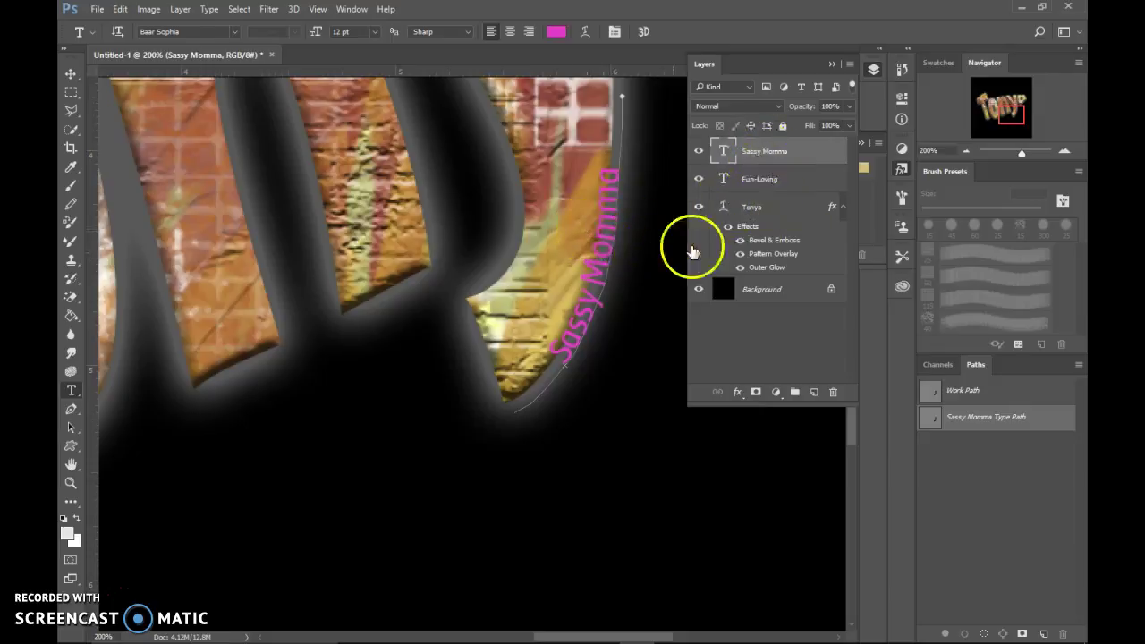
Step: Nudge the "Sassy Momma" text layer slightly down and to the right, so it sits just outside the last letter's edge
click(759, 153)
click(71, 73)
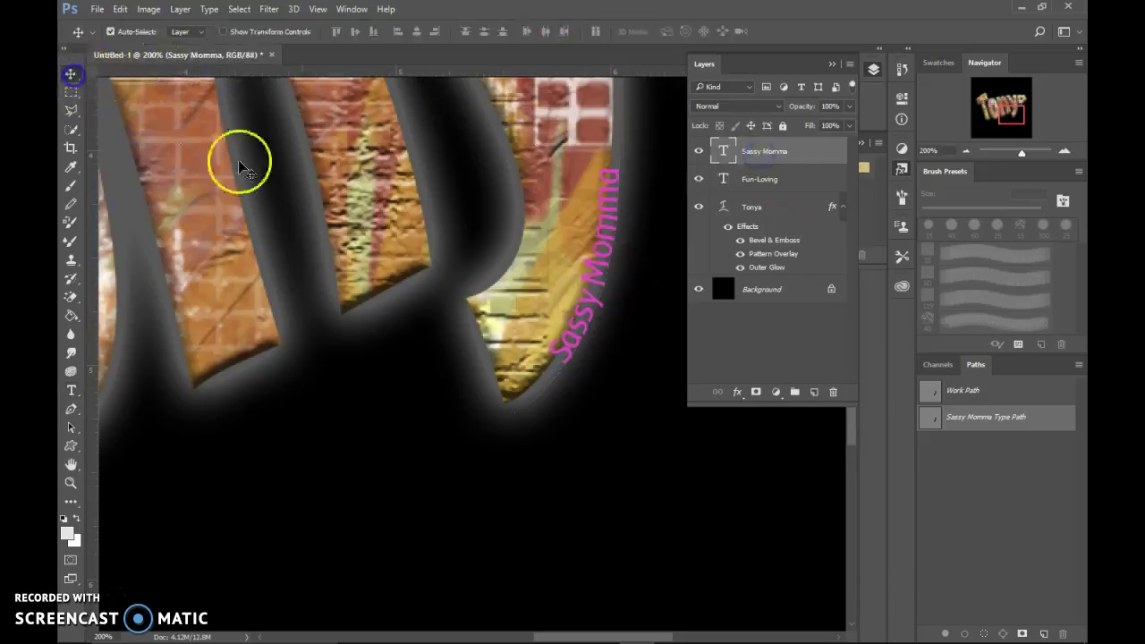
key(Down)
key(Down)
key(Down)
key(Down)
key(Down)
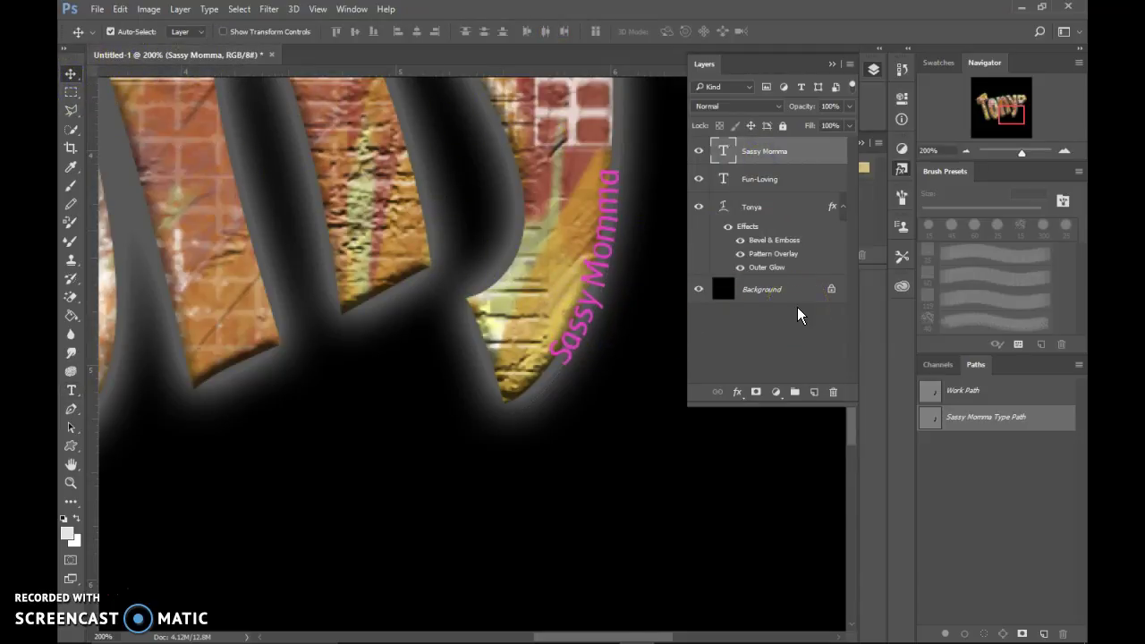
key(Right)
key(Right)
key(Right)
key(Right)
key(Right)
key(Right)
key(Right)
key(Right)
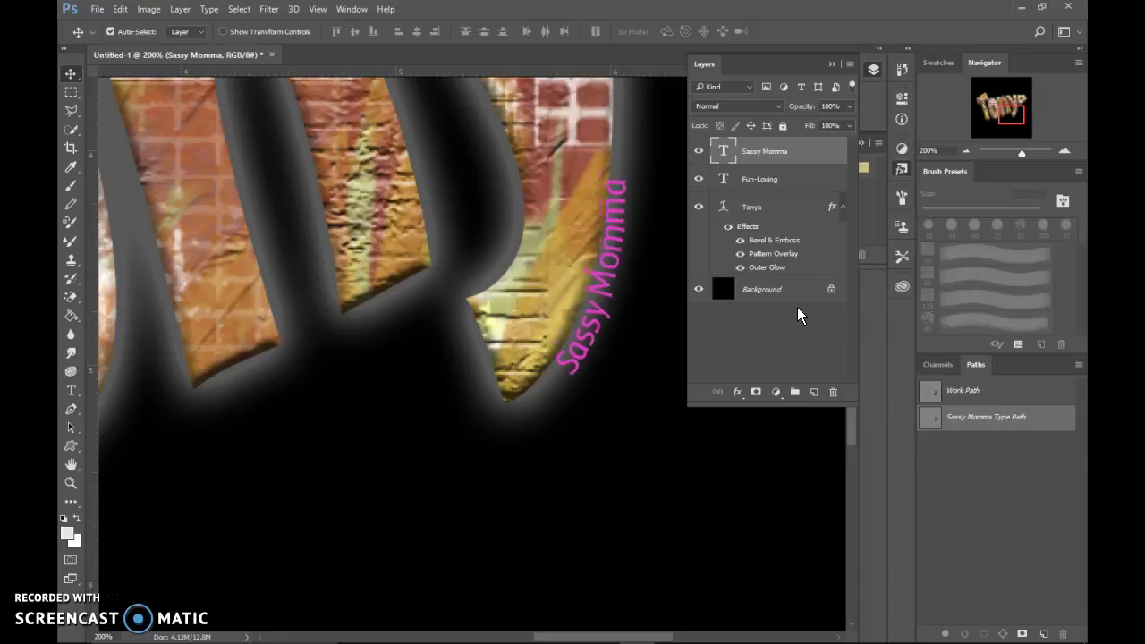
key(Right)
key(Up)
key(Up)
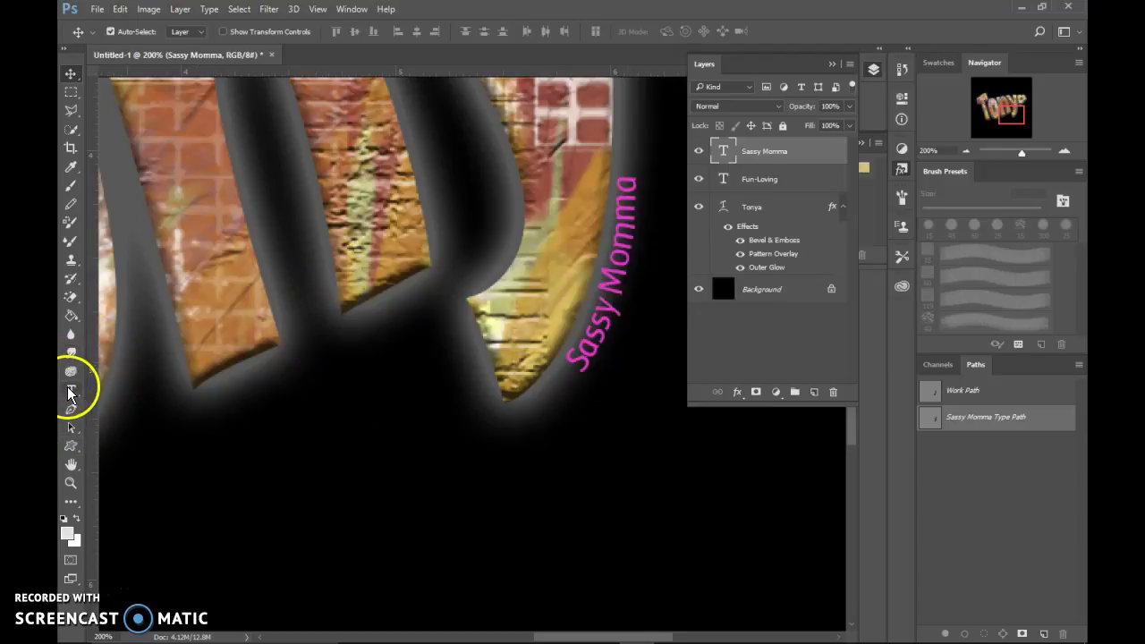
Step: Flip the "Sassy Momma" text to the outer side of its path and slide its start down along the curve
click(73, 430)
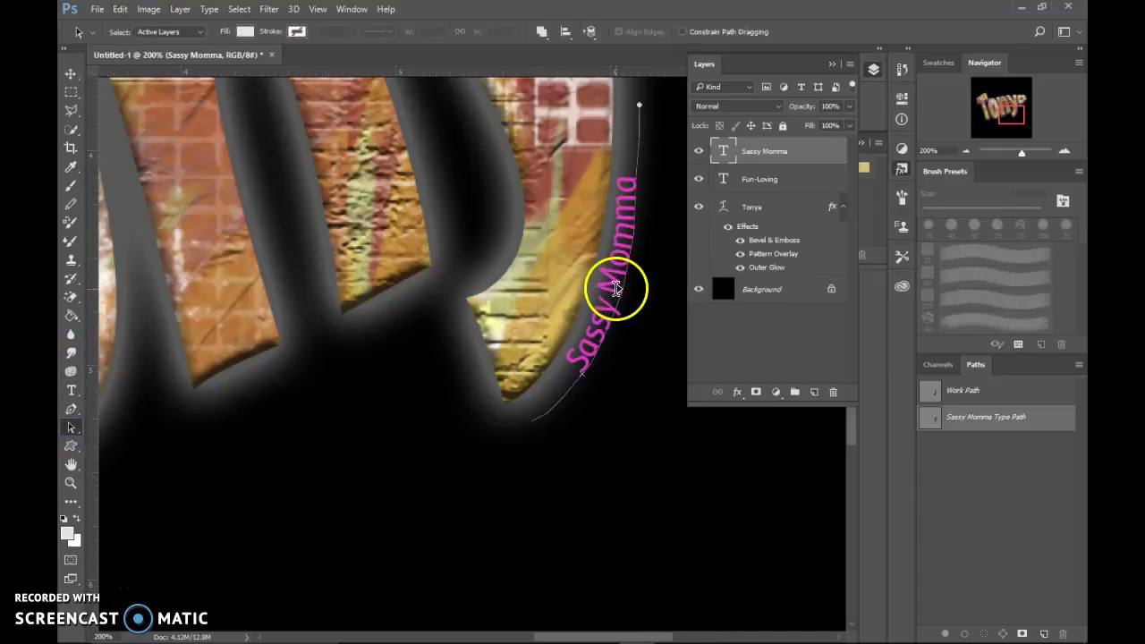
mouse_move(609, 282)
mouse_down()
mouse_move(621, 258)
mouse_move(616, 276)
mouse_move(628, 274)
mouse_up()
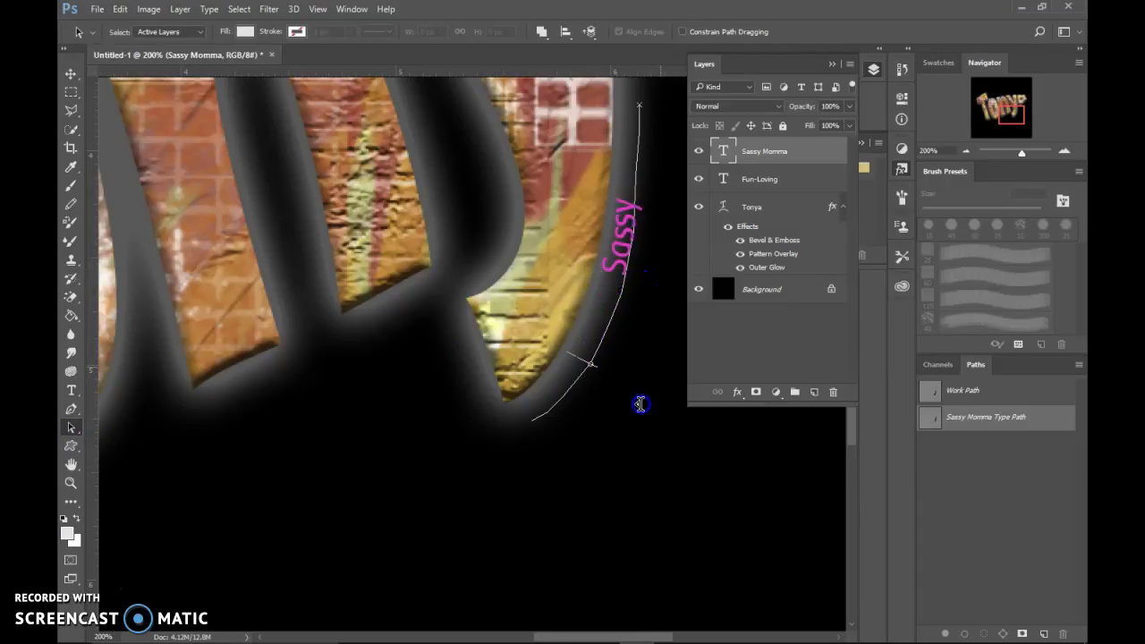
drag(606, 461, 606, 462)
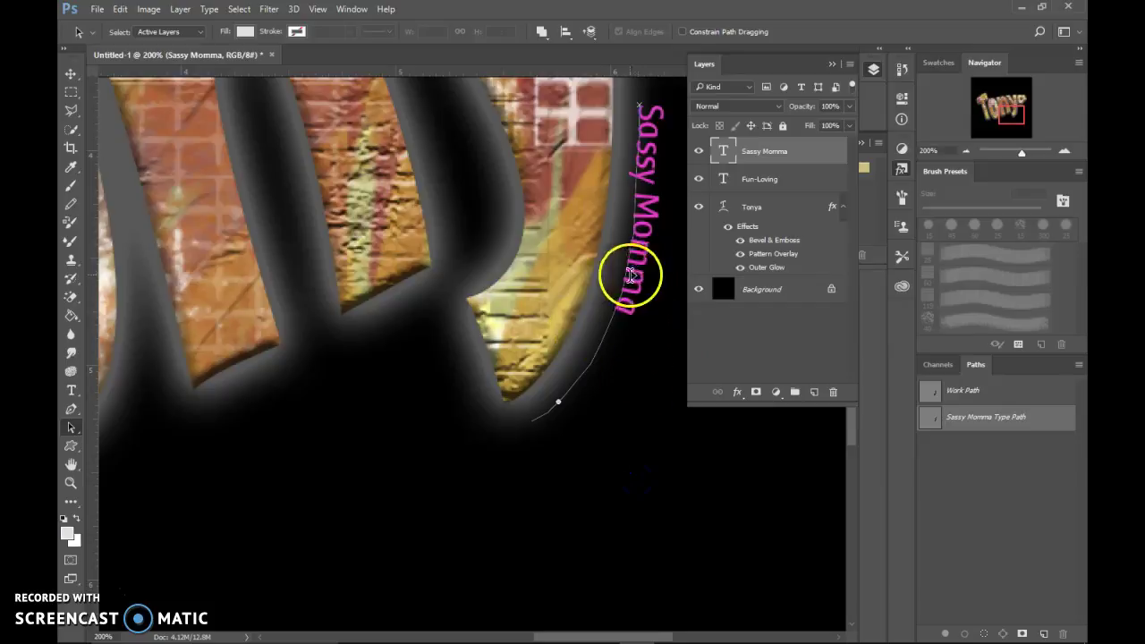
drag(642, 109, 657, 171)
Step: Nudge the "Sassy Momma" text layer left and slightly up so it hugs the outer edge of the y's tail, and deselect it
click(781, 157)
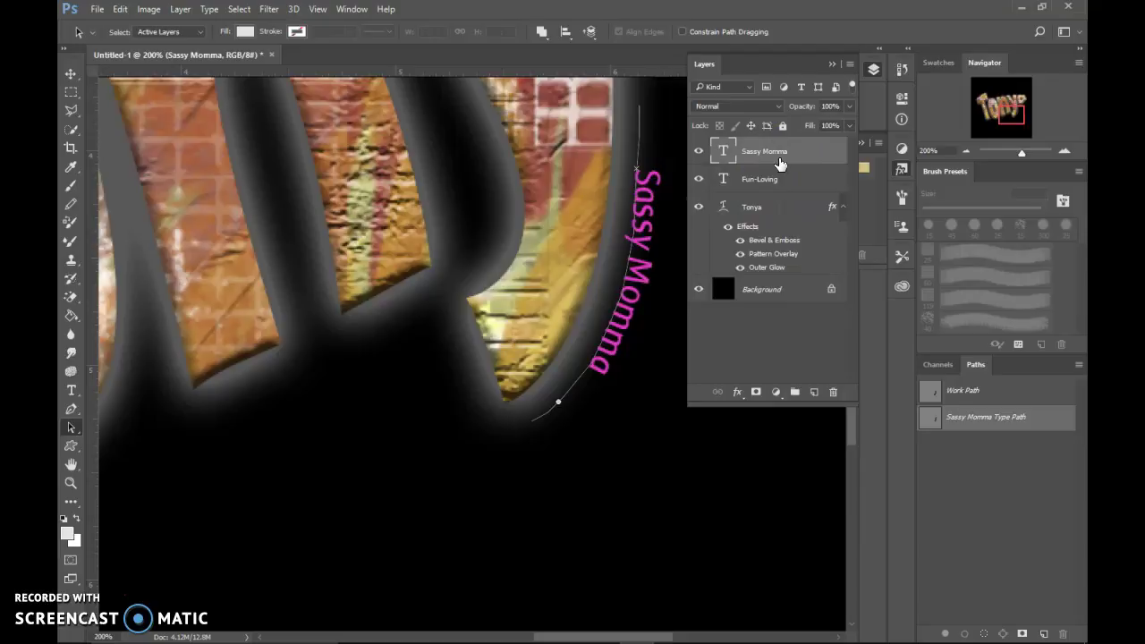
click(75, 77)
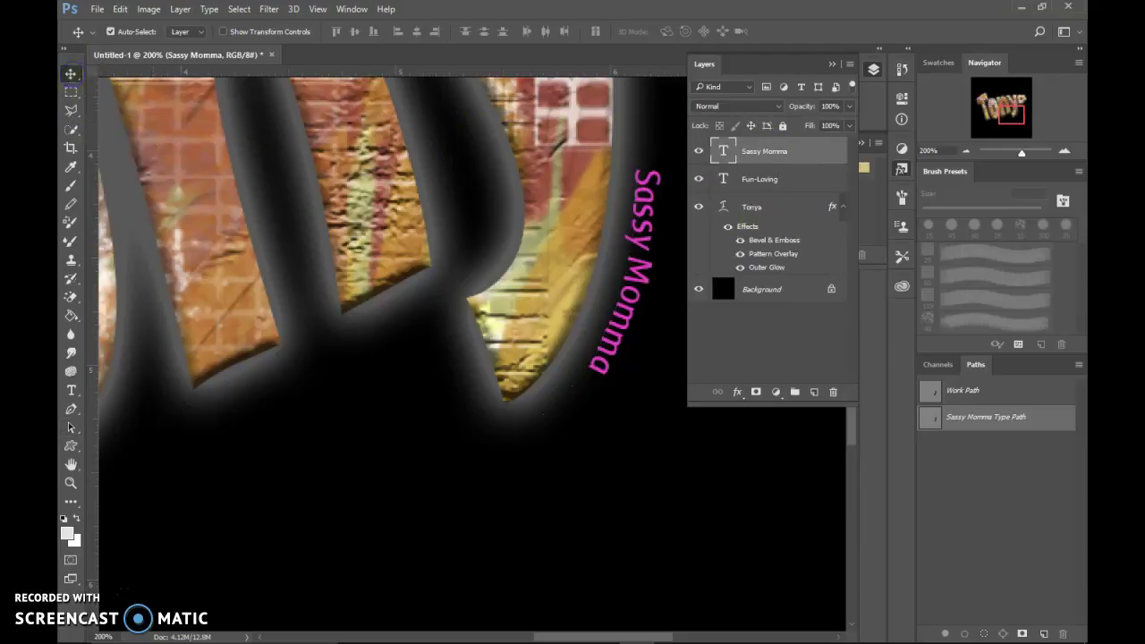
key(Left)
key(Left)
key(Left)
key(Left)
key(Left)
key(Left)
key(Left)
key(Left)
key(Left)
key(Left)
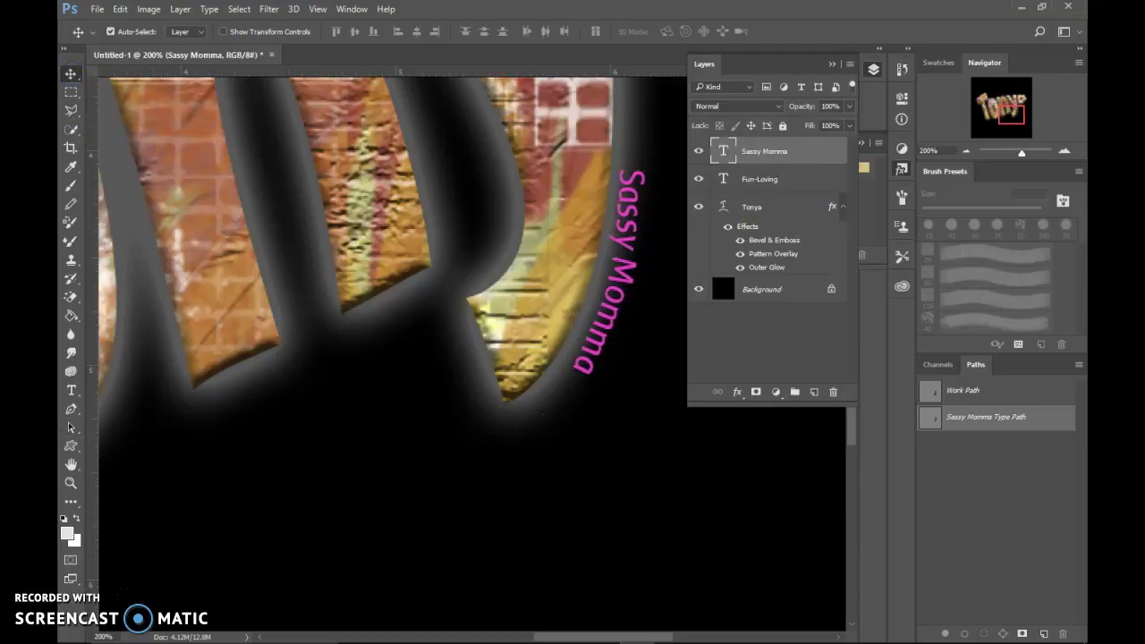
key(Left)
key(Left)
key(Up)
key(Up)
key(Up)
key(Up)
key(Up)
key(Up)
key(Up)
key(Up)
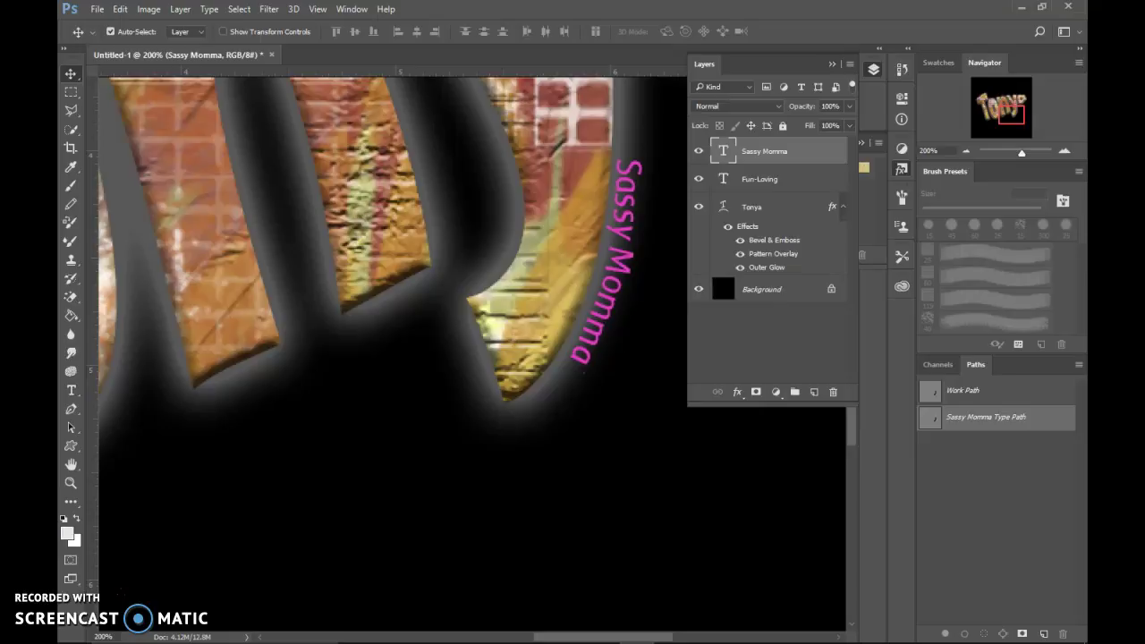
click(757, 354)
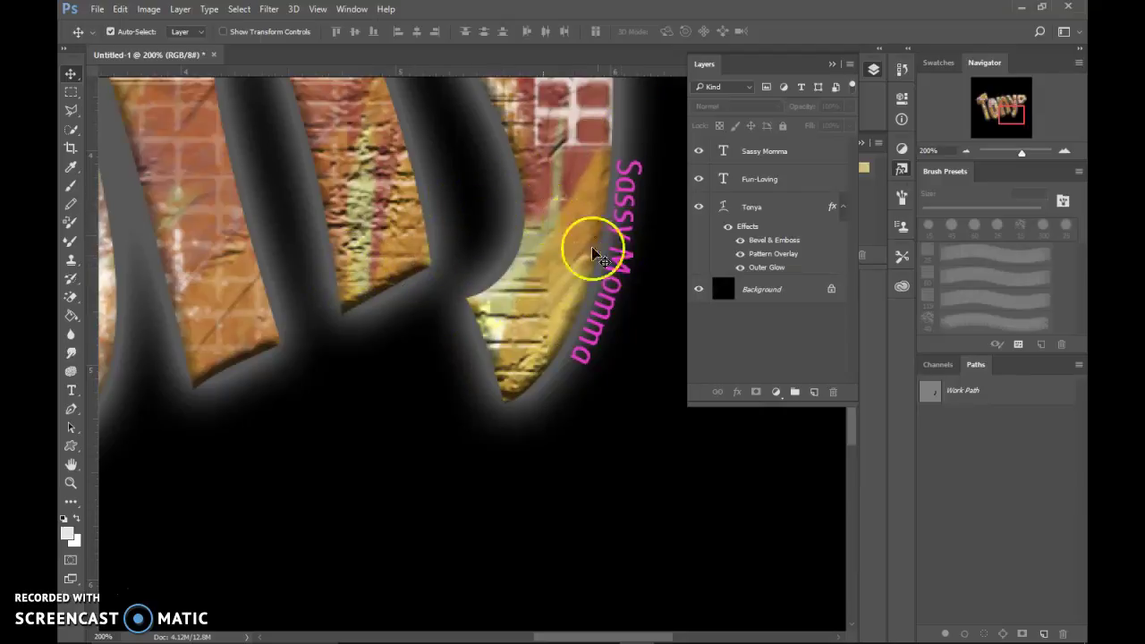
Step: Draw a short curved Pen path just above the top edge of the y's left arm and finish it as an open path
scroll(646, 259, up, 10)
scroll(658, 267, up, 3)
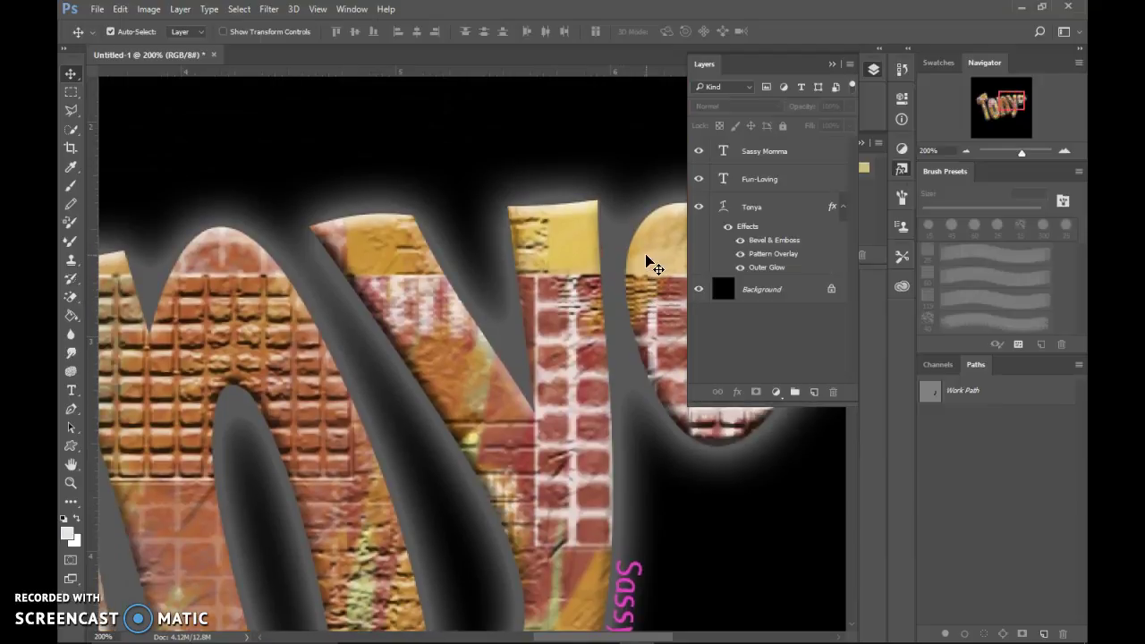
click(699, 208)
click(698, 209)
click(70, 409)
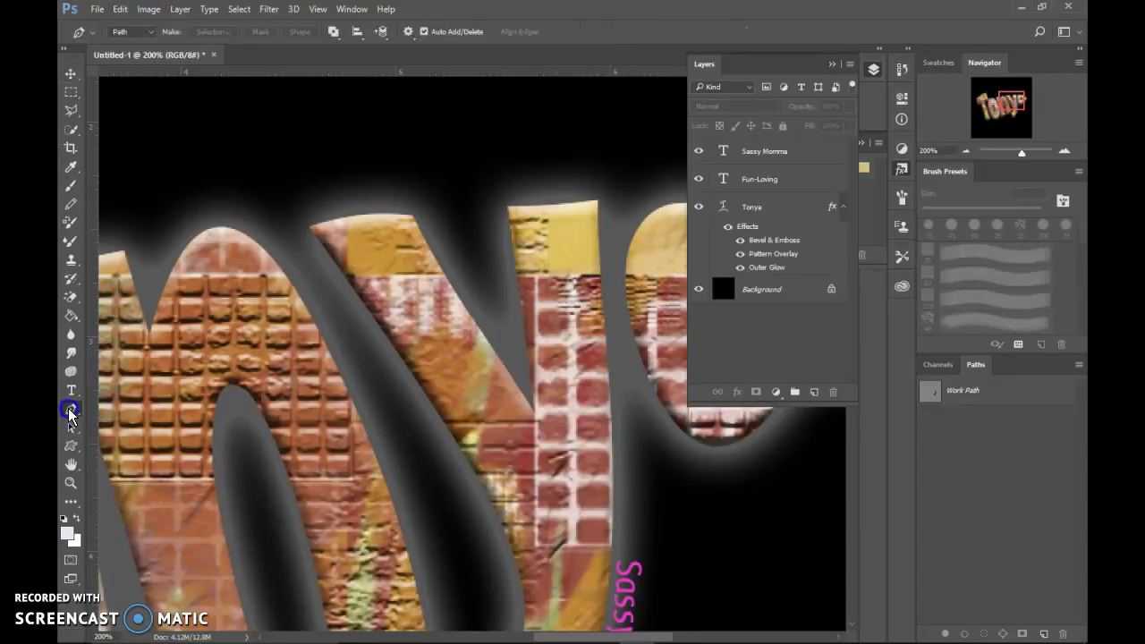
click(308, 226)
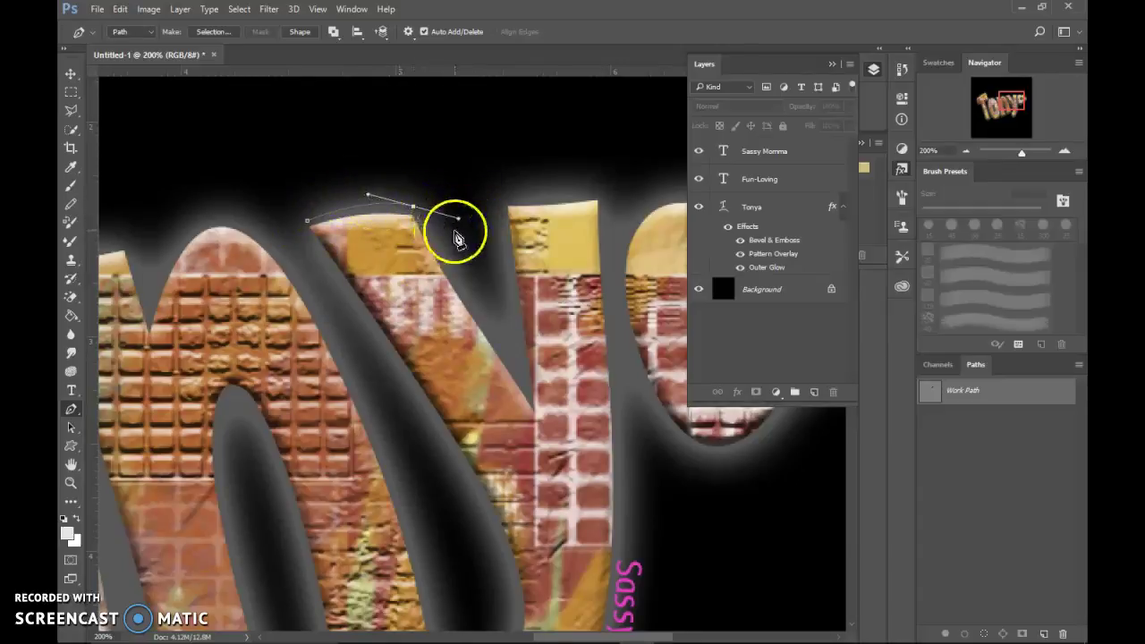
key(Escape)
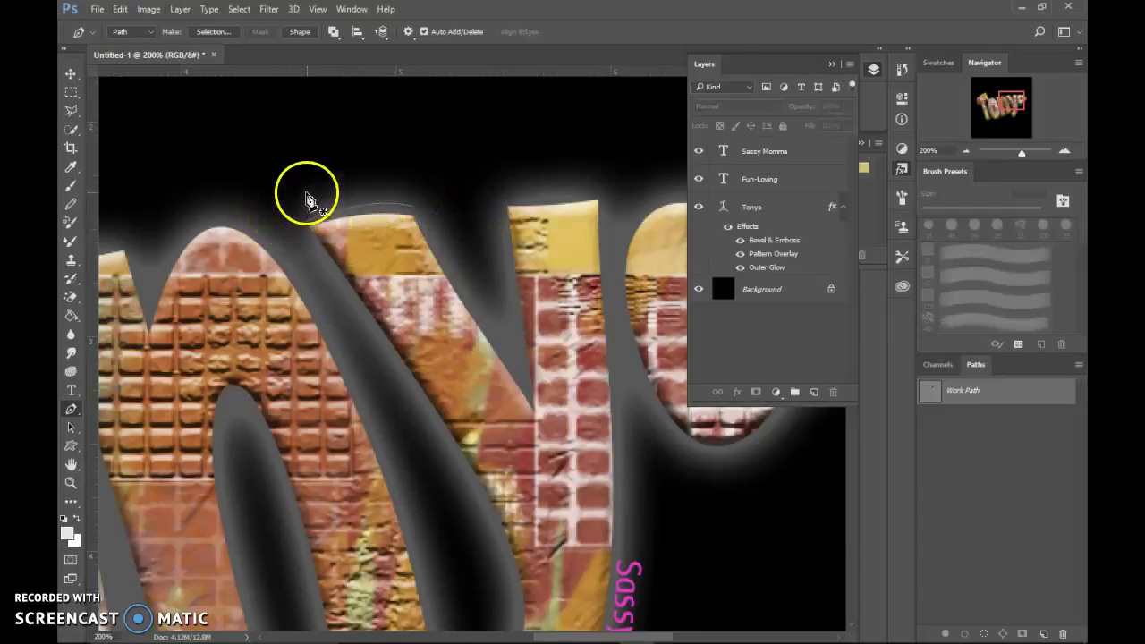
Step: Hide the name text layer and enter the text "Funny" along the new curved path
click(71, 390)
click(313, 217)
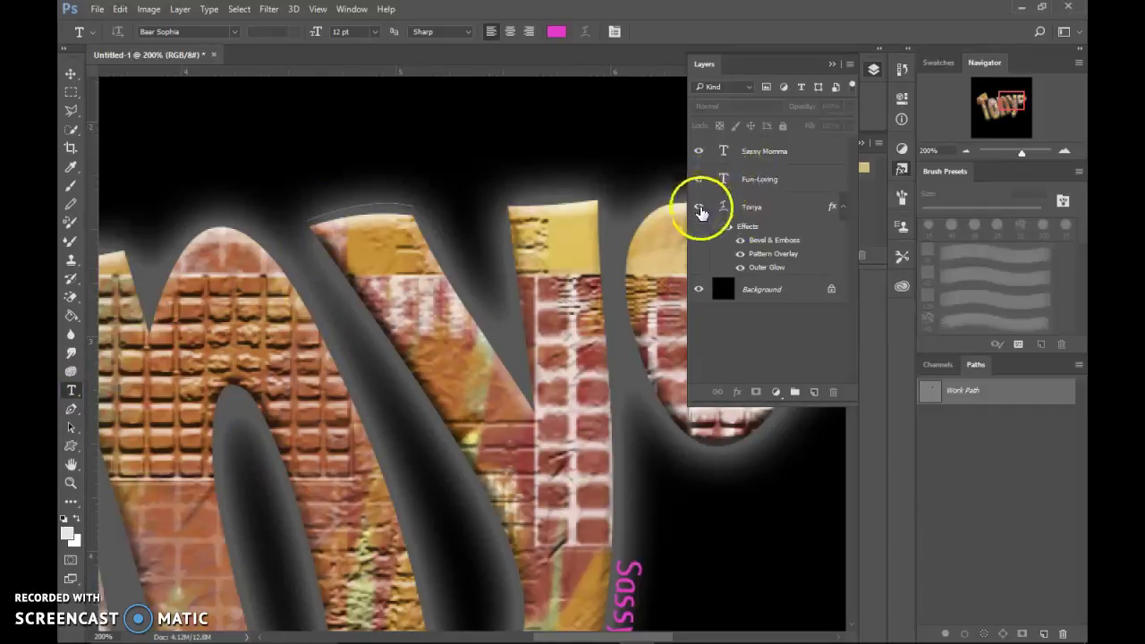
click(698, 208)
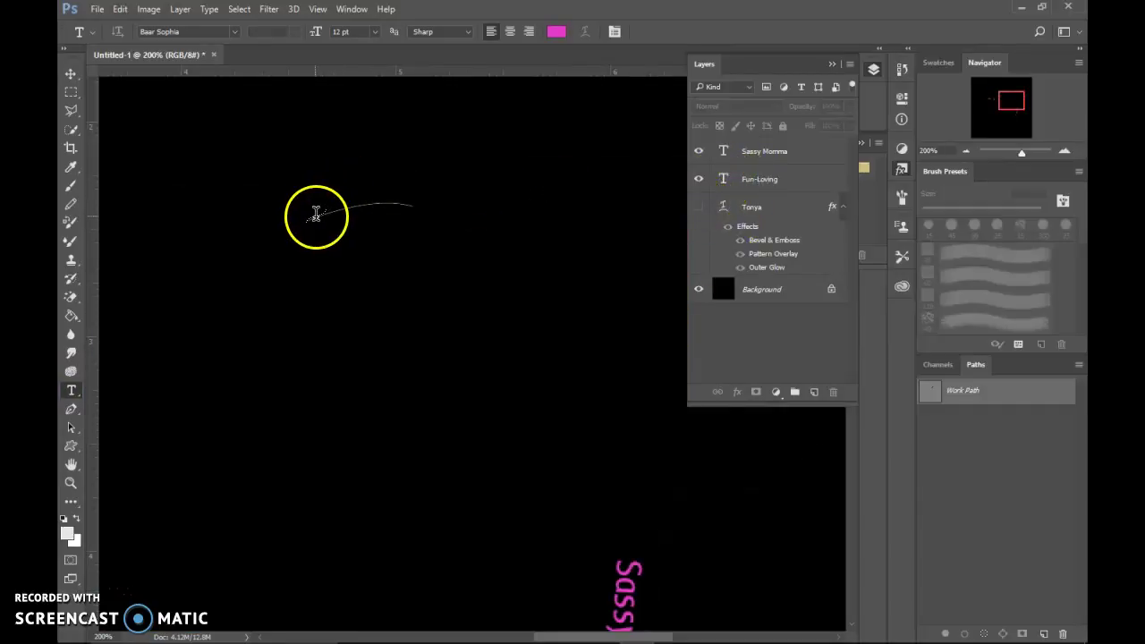
click(315, 215)
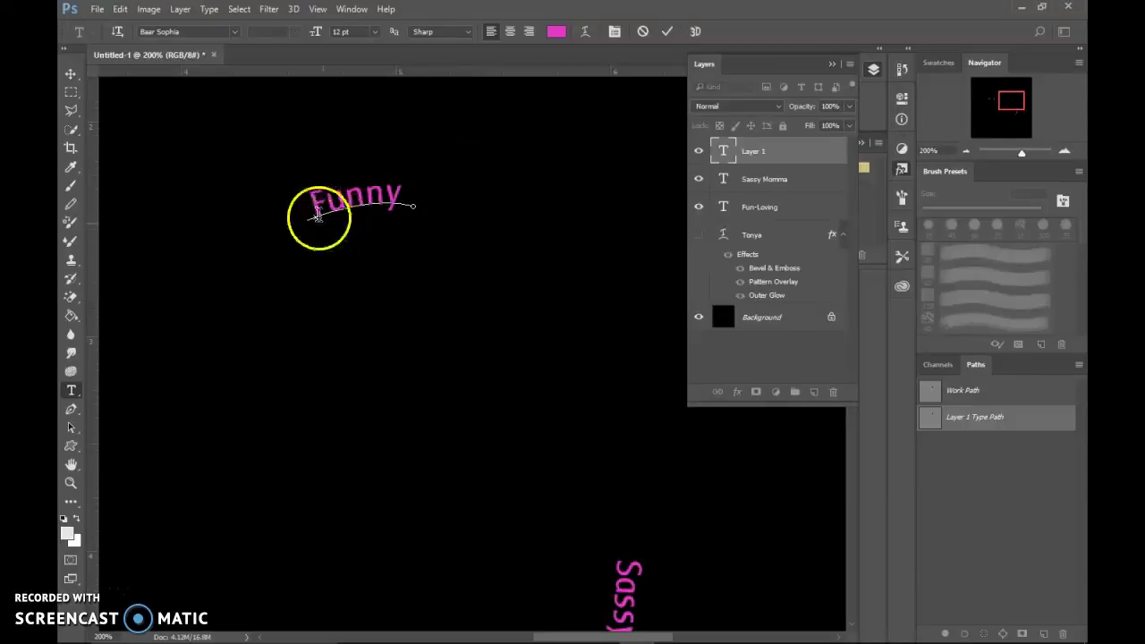
Step: Set the whole "Funny" text to the Broadway font at 7 pt and commit it
key(ctrl+a)
click(235, 32)
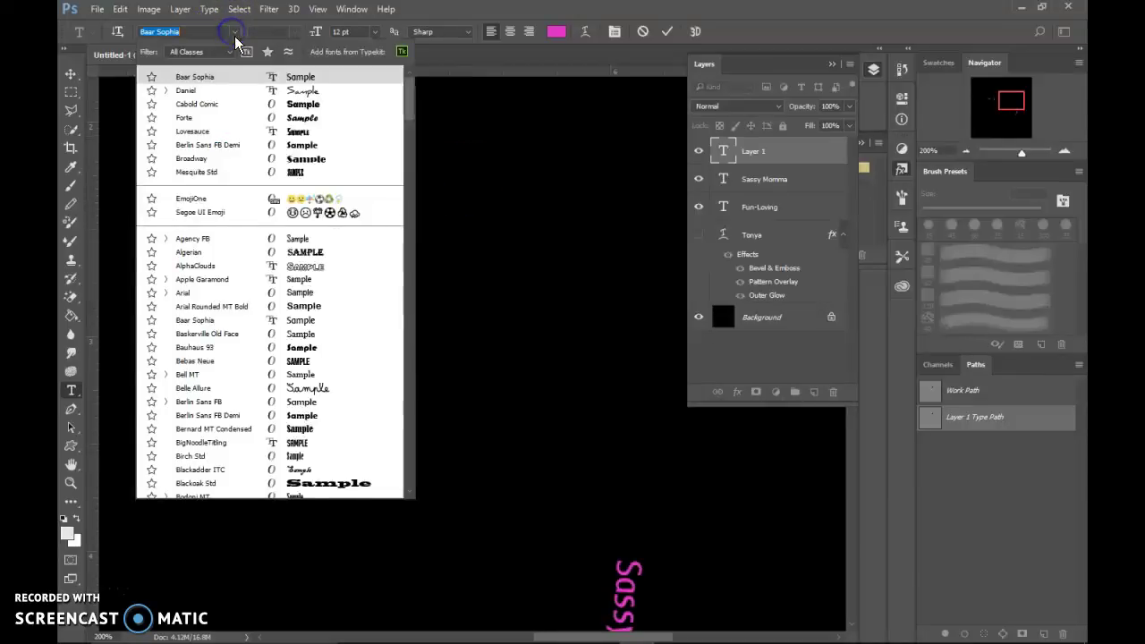
click(304, 159)
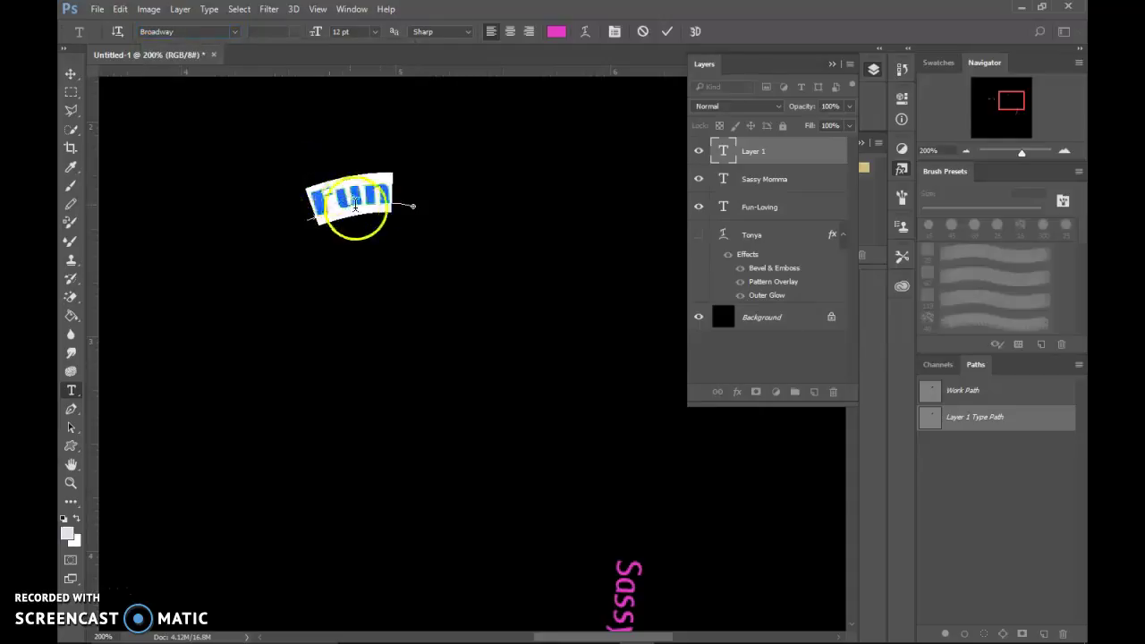
click(319, 33)
drag(319, 33, 314, 33)
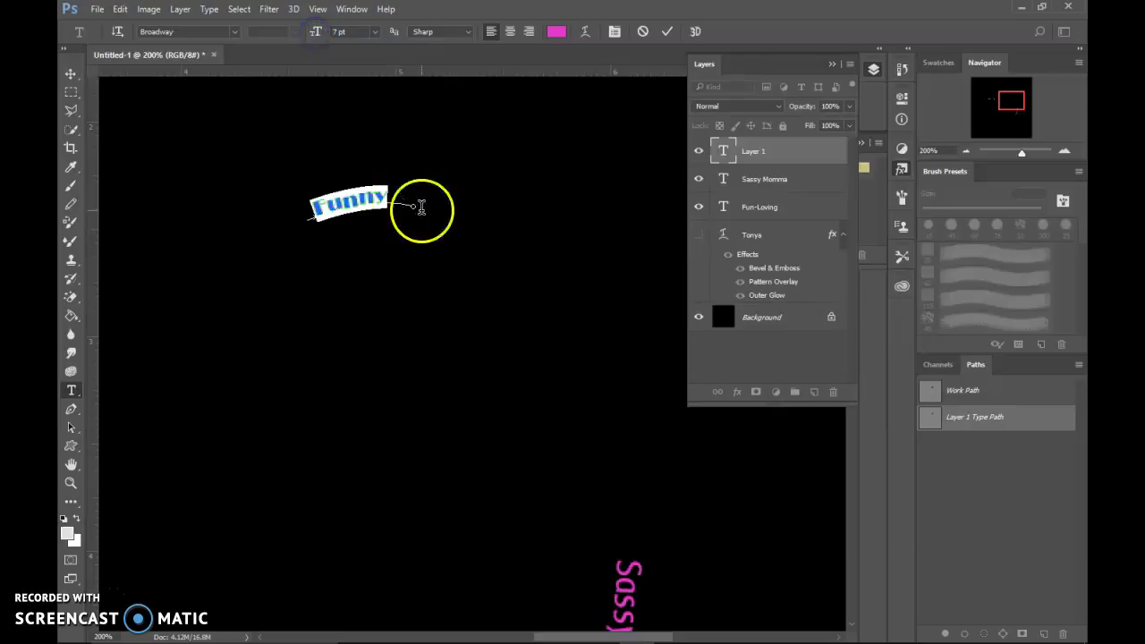
click(667, 31)
Step: Move the end point of the "Funny" text slightly inward along its path and show the name text layer again
click(71, 431)
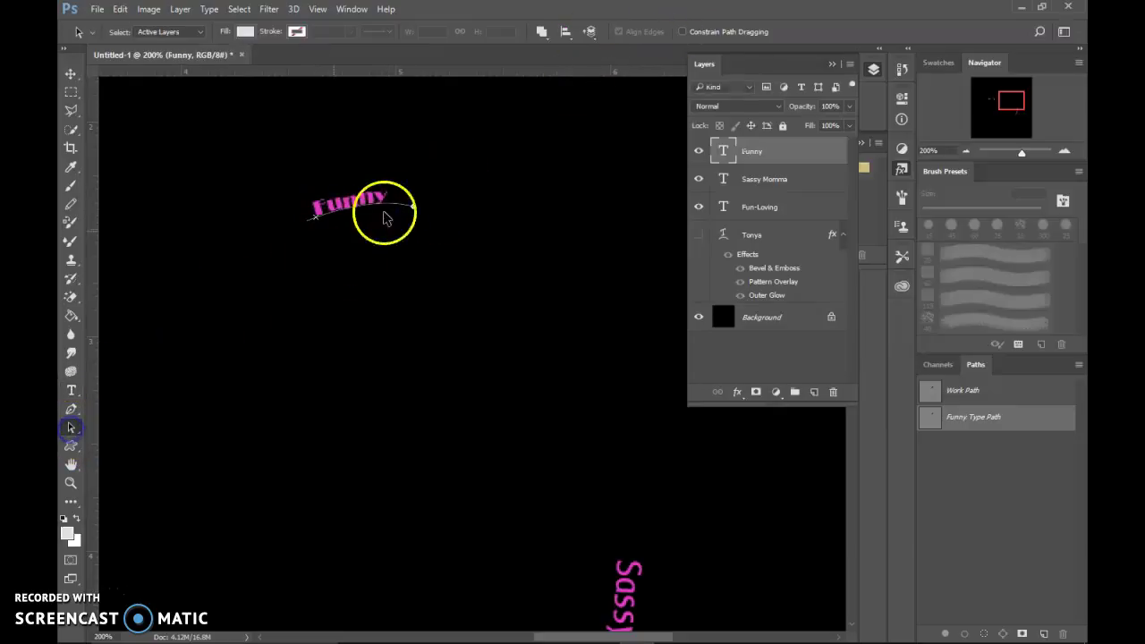
drag(311, 211, 390, 196)
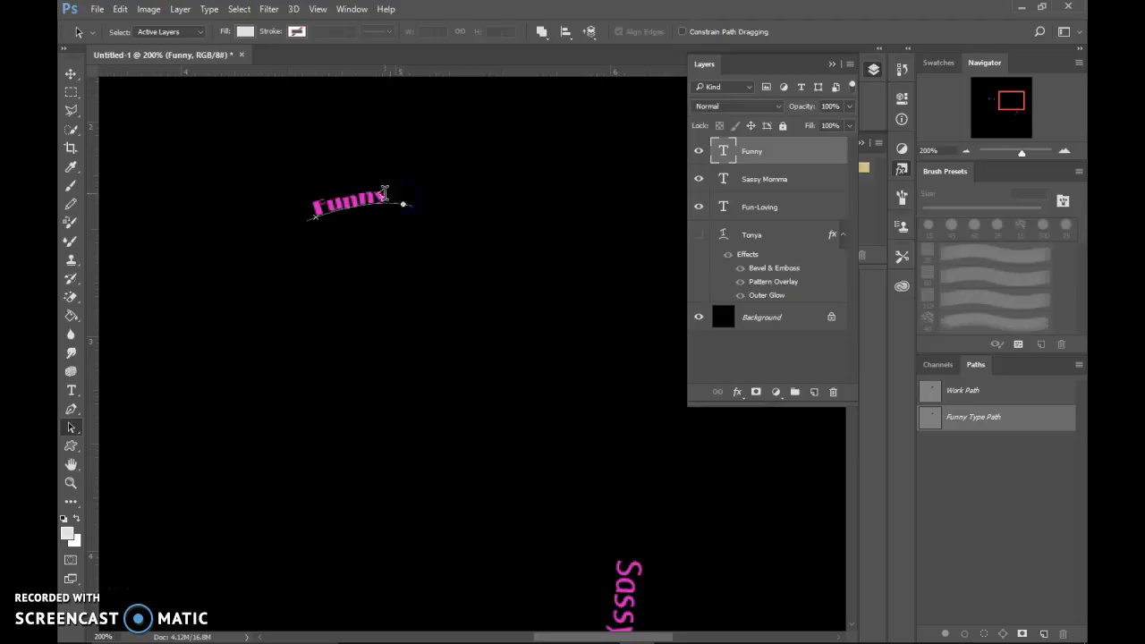
click(453, 226)
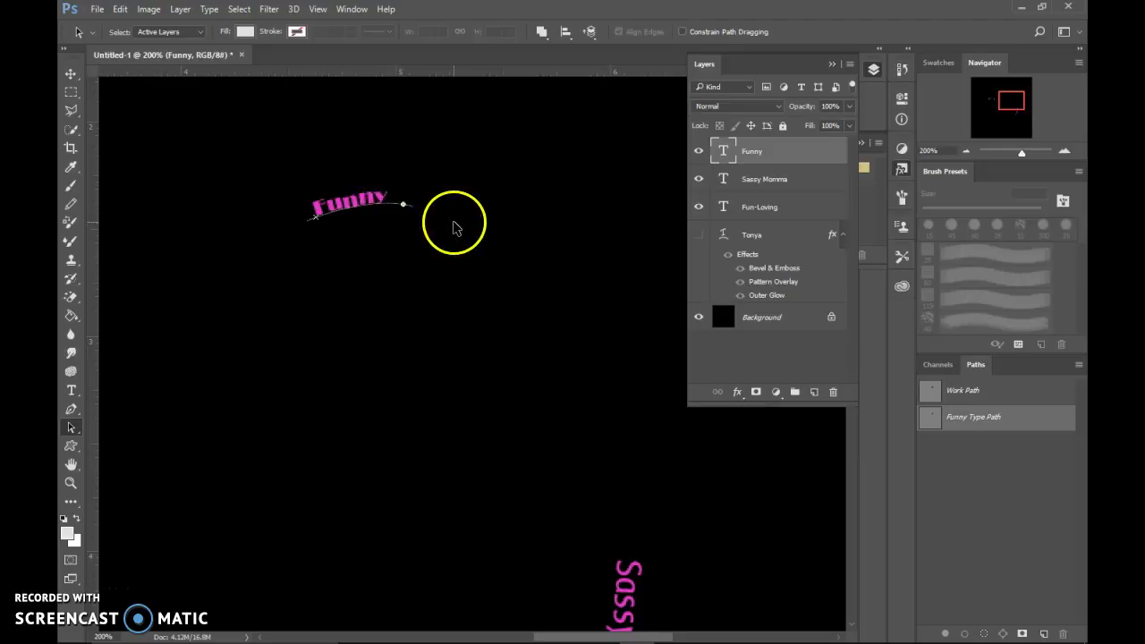
click(698, 234)
key(ctrl+minus)
key(ctrl+minus)
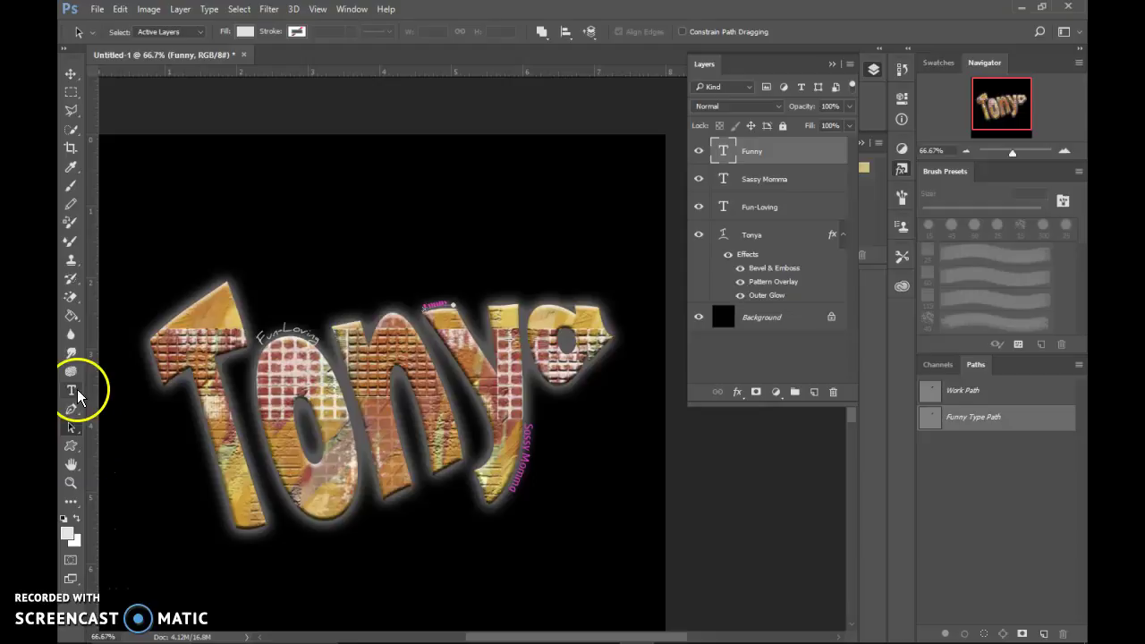
Step: Draw an open multi-point Pen path along the outer edge of the n's arch, from the notch over its top
click(71, 486)
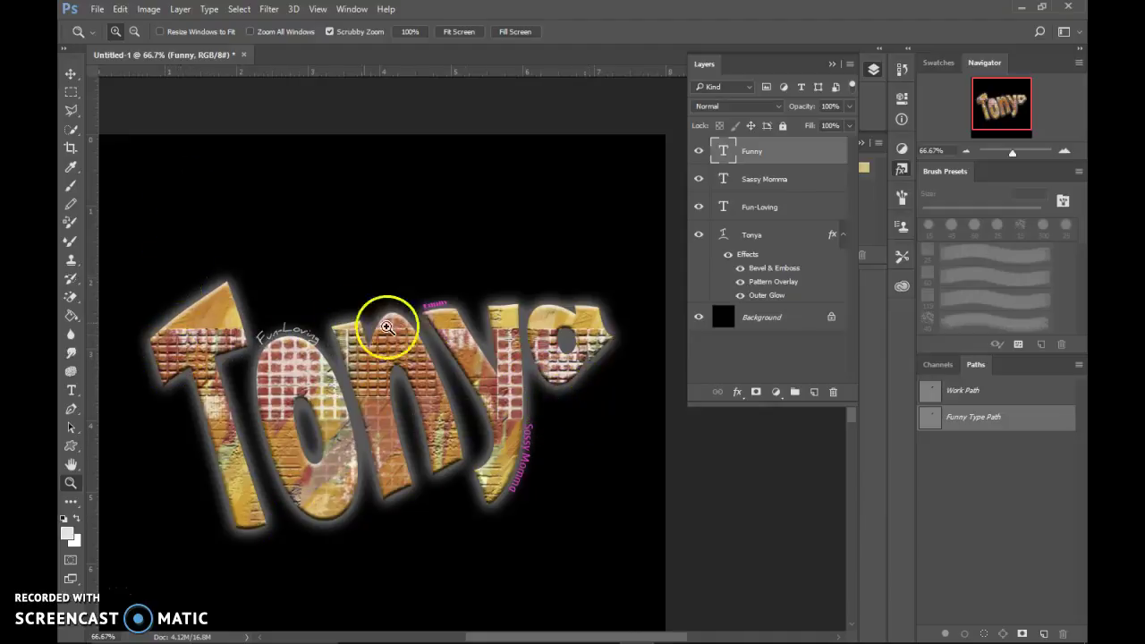
click(349, 324)
click(350, 324)
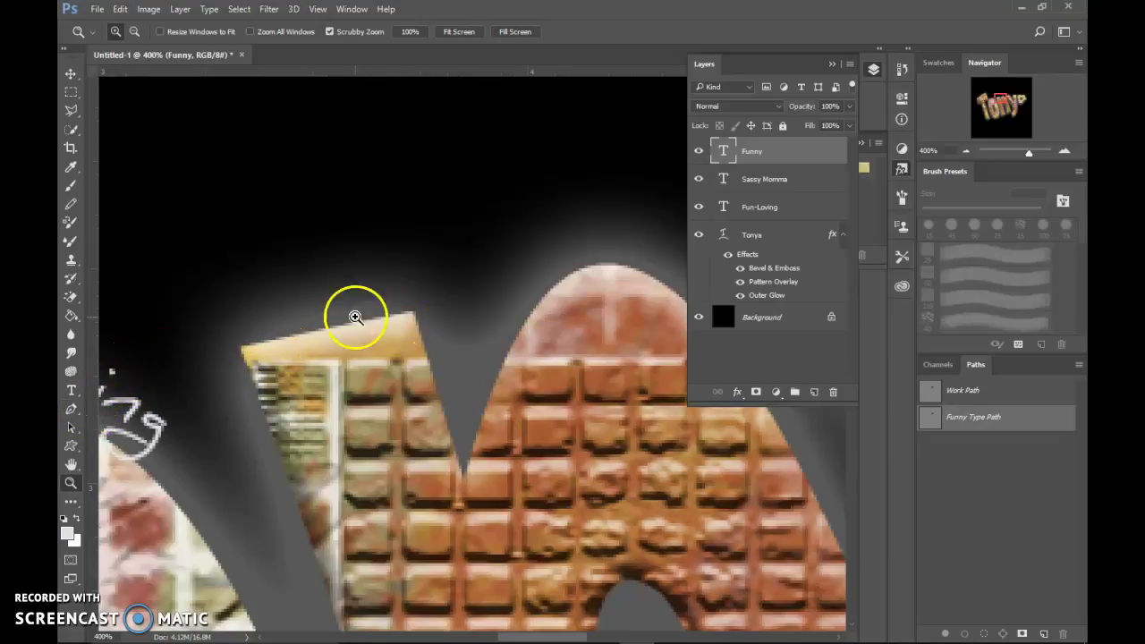
click(72, 390)
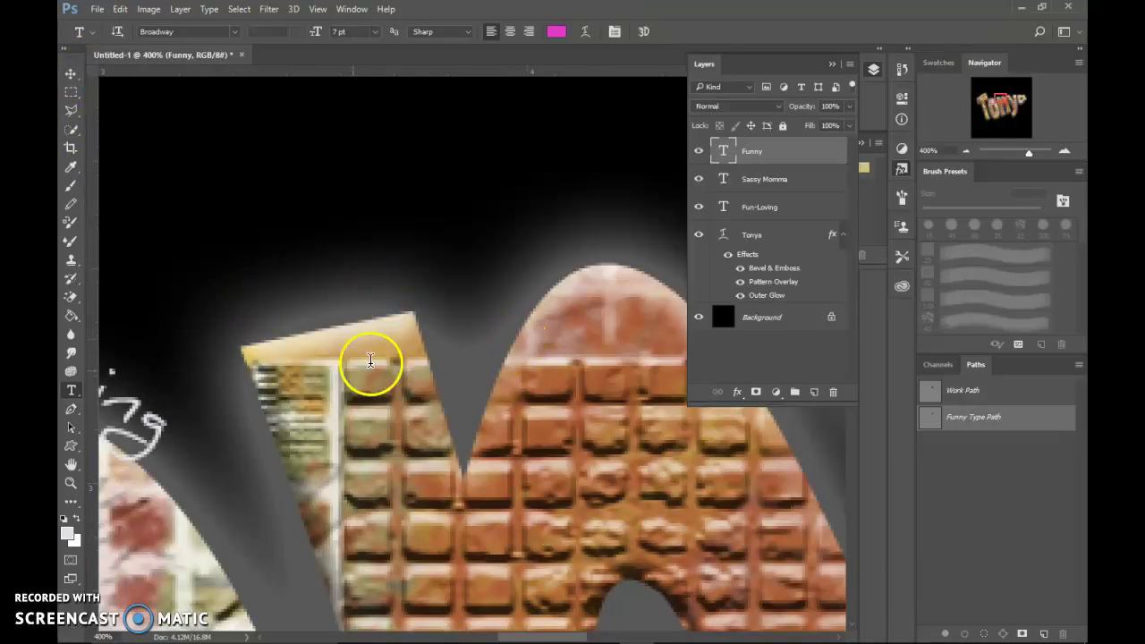
click(71, 409)
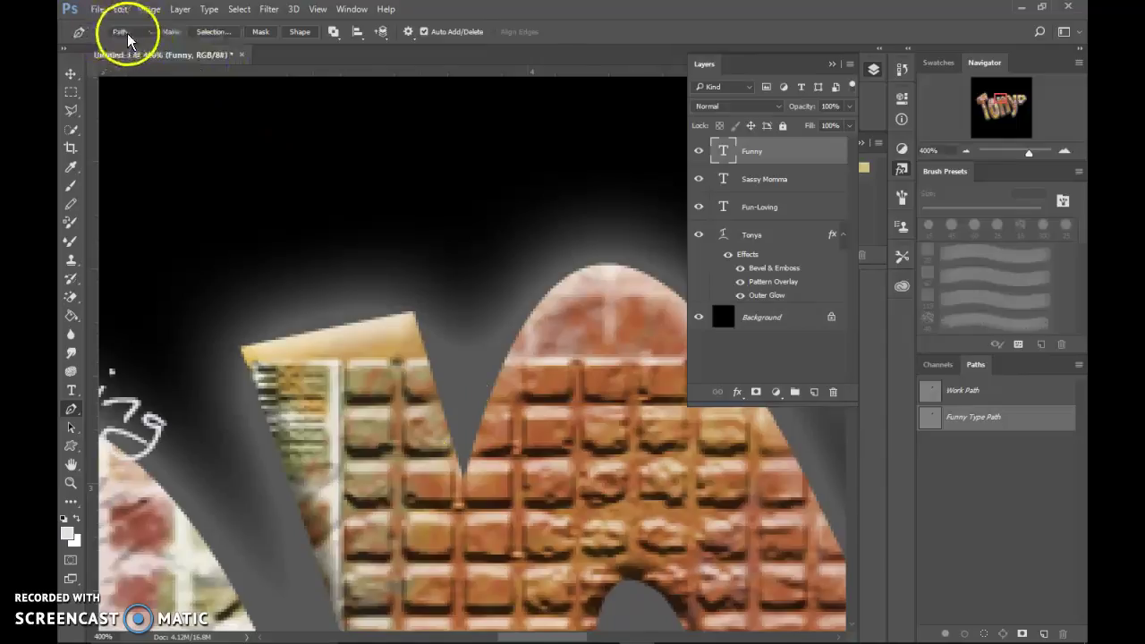
click(476, 393)
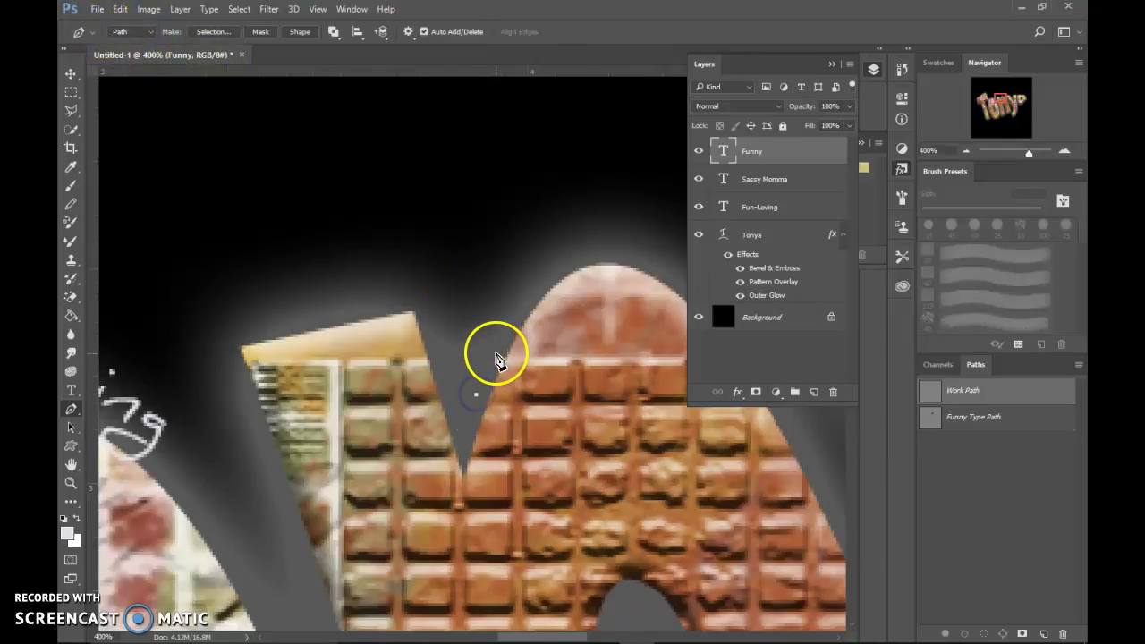
click(492, 348)
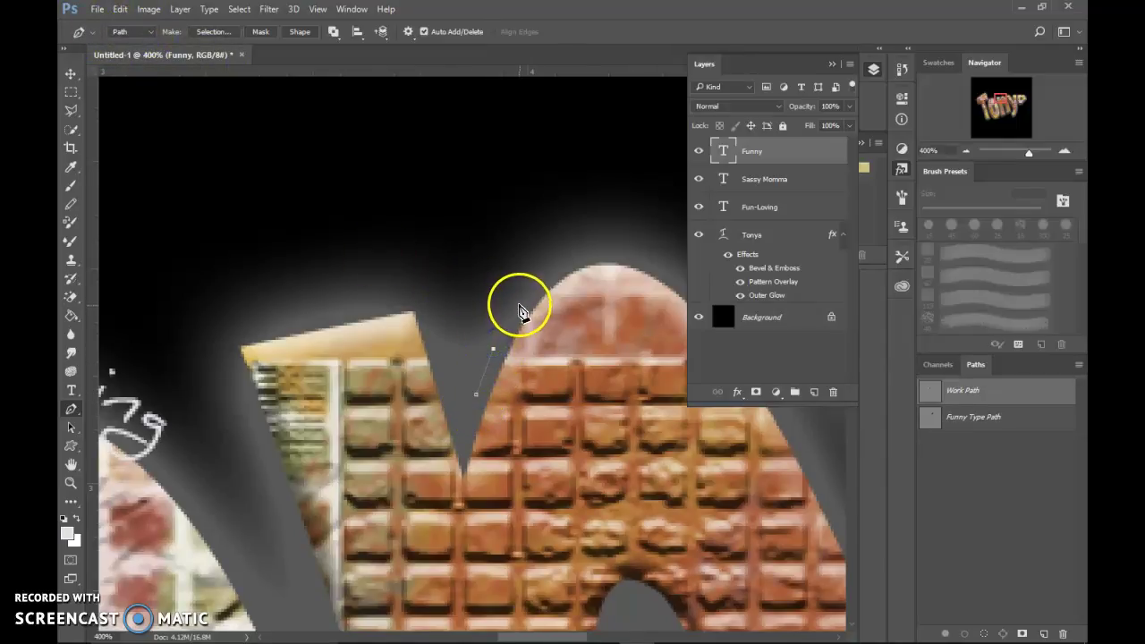
click(522, 302)
click(564, 268)
click(628, 257)
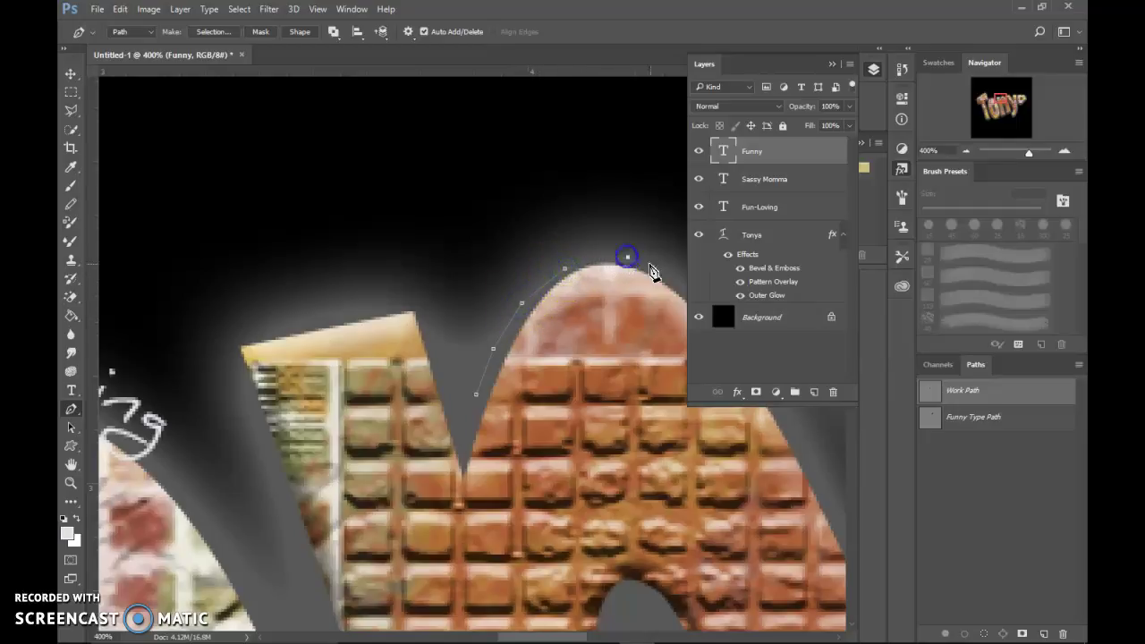
click(664, 268)
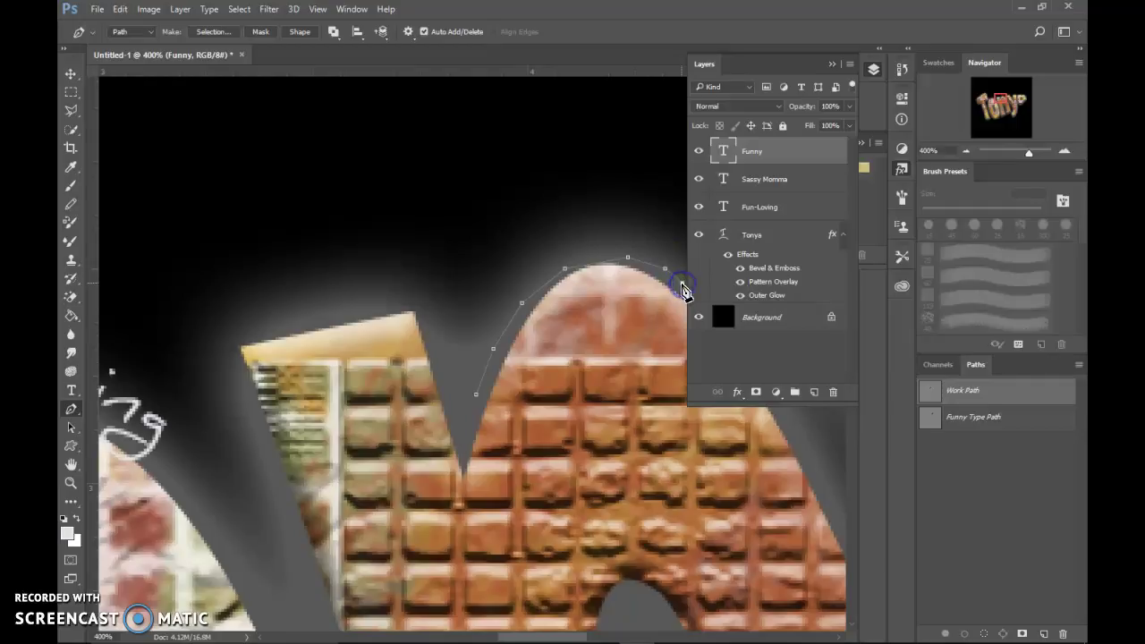
click(682, 283)
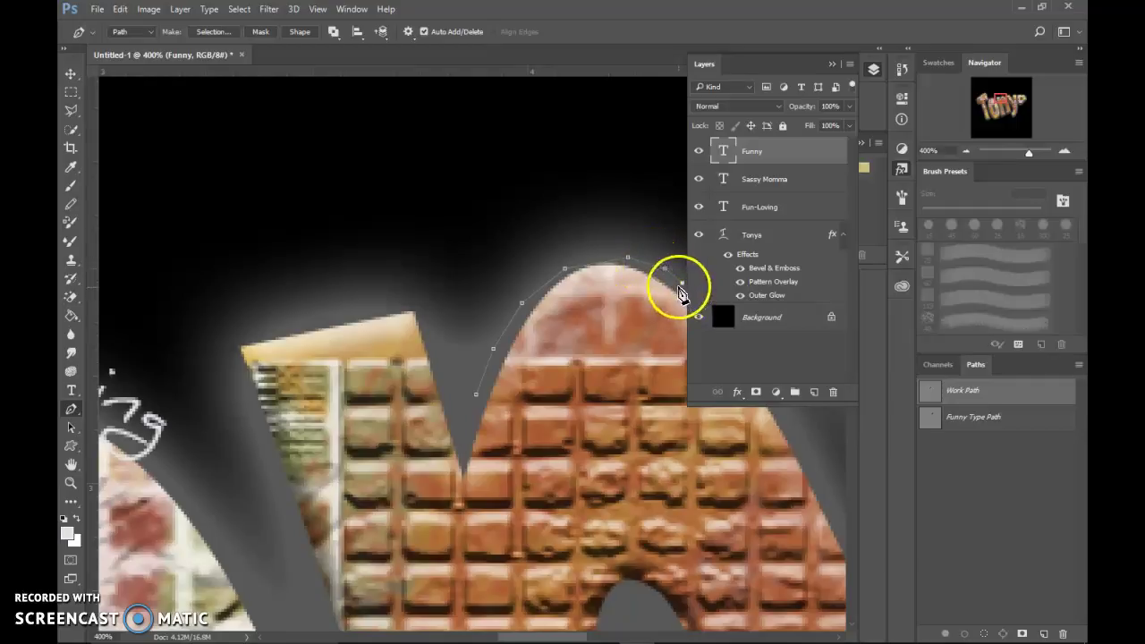
key(Escape)
Step: Adjust the anchor points at the top of the n's arch path with the Direct Selection Tool so it follows the letter more closely
right_click(70, 410)
click(72, 429)
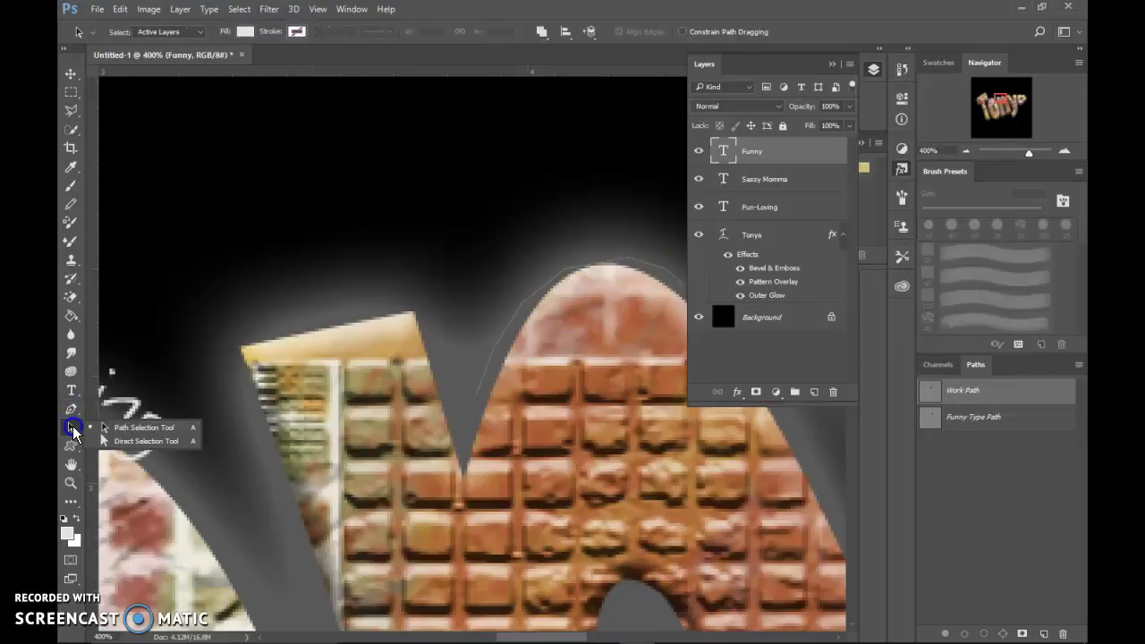
click(106, 442)
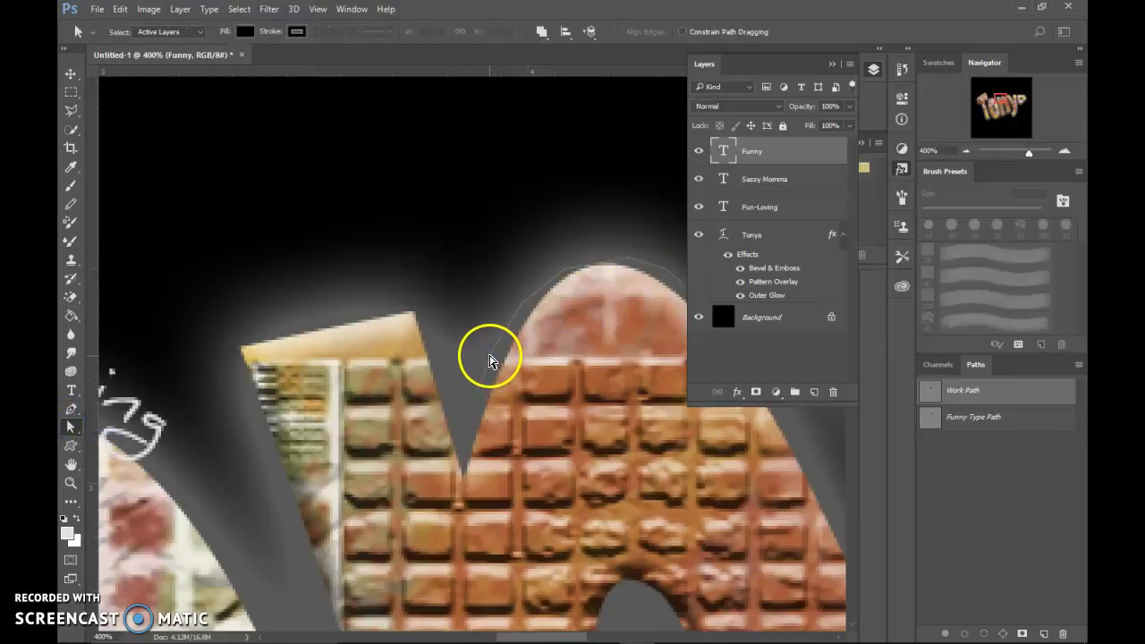
click(620, 257)
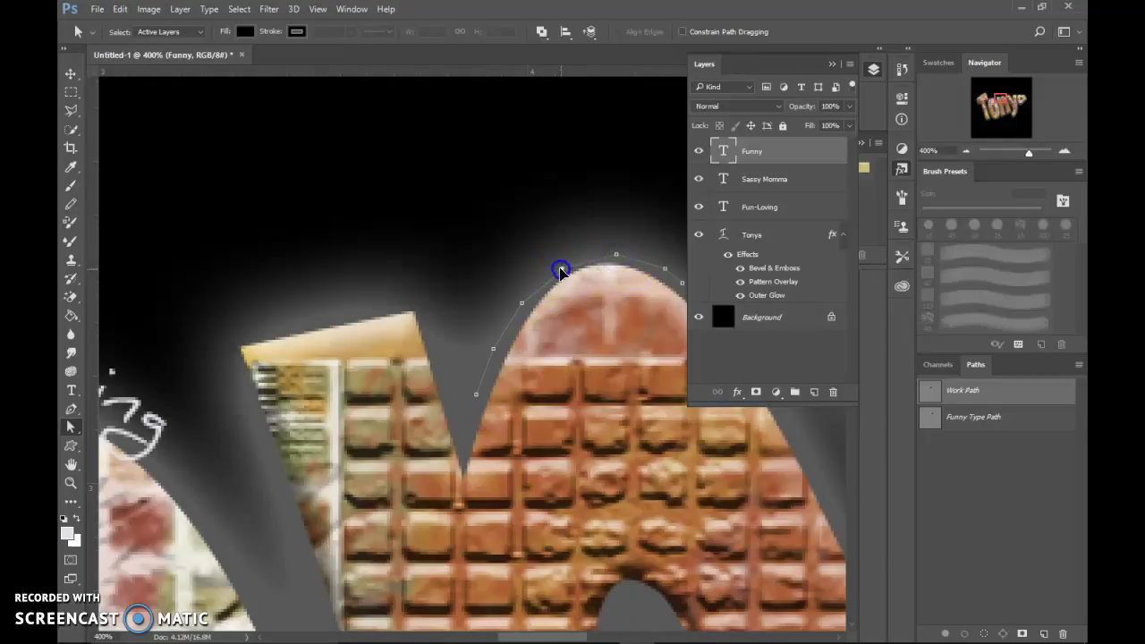
click(615, 256)
Step: Hide the name text layer and add the text "Enjoy Life" along the path over the n's arch
click(72, 395)
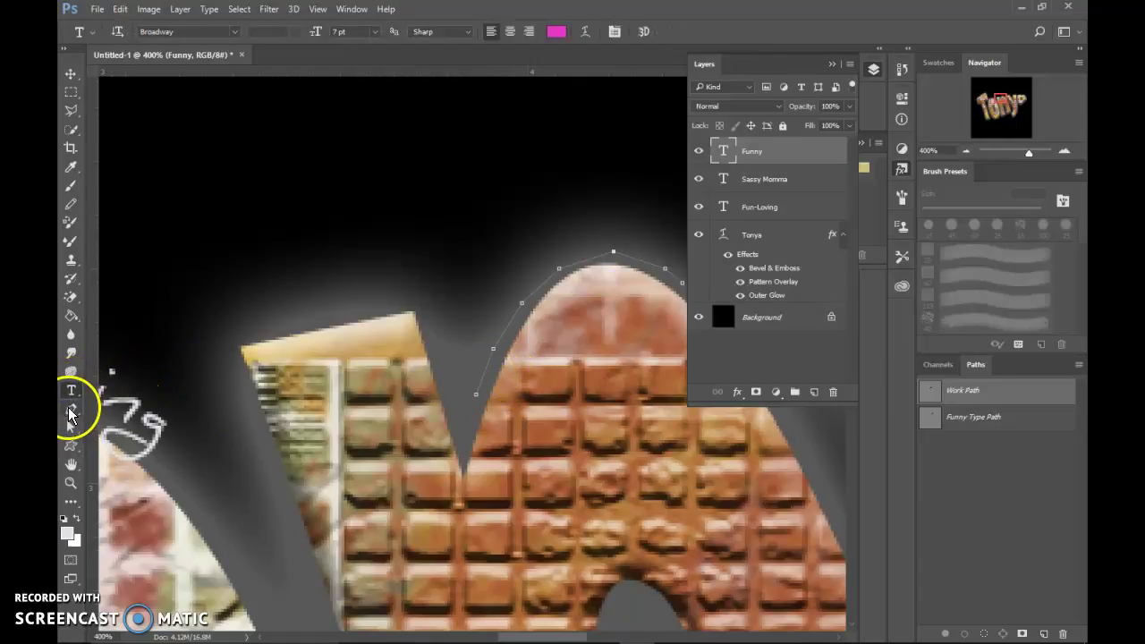
click(70, 426)
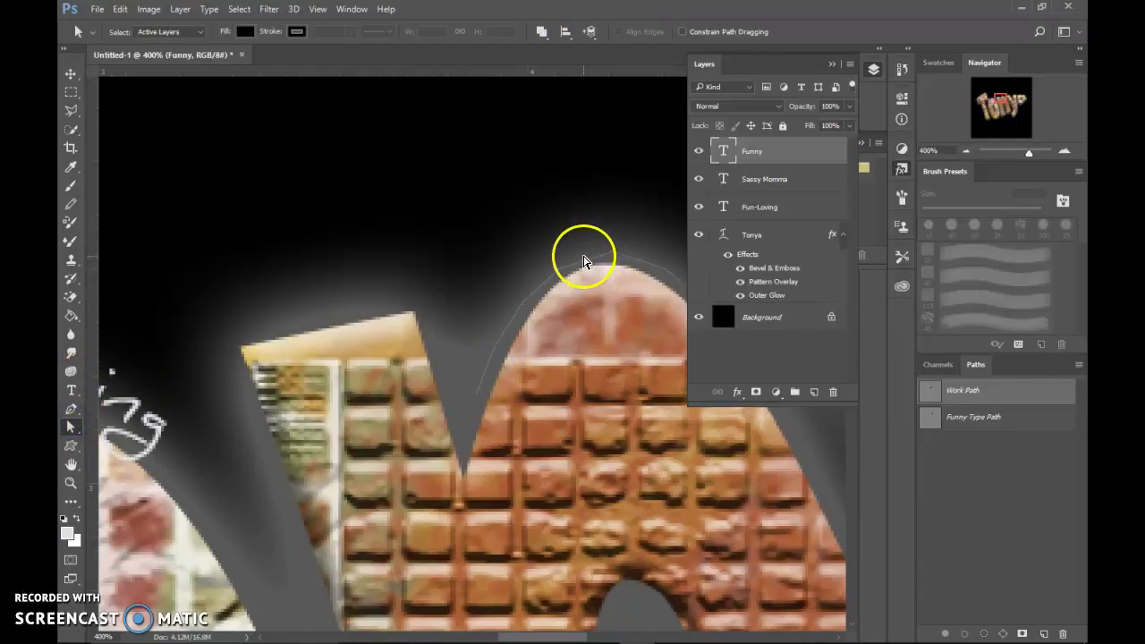
click(71, 391)
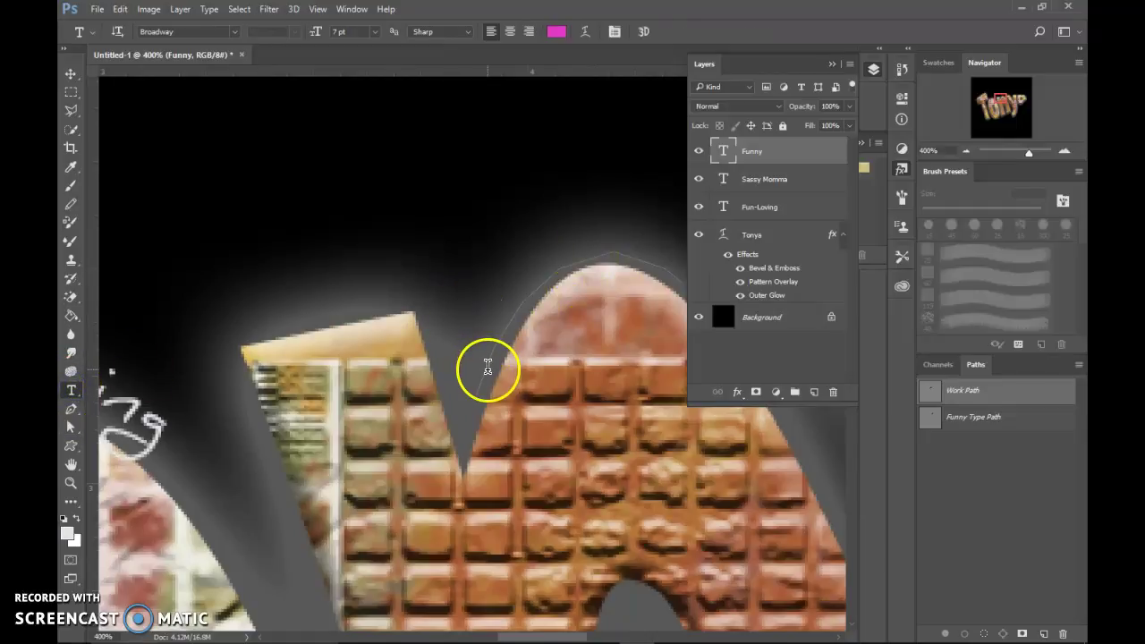
click(699, 234)
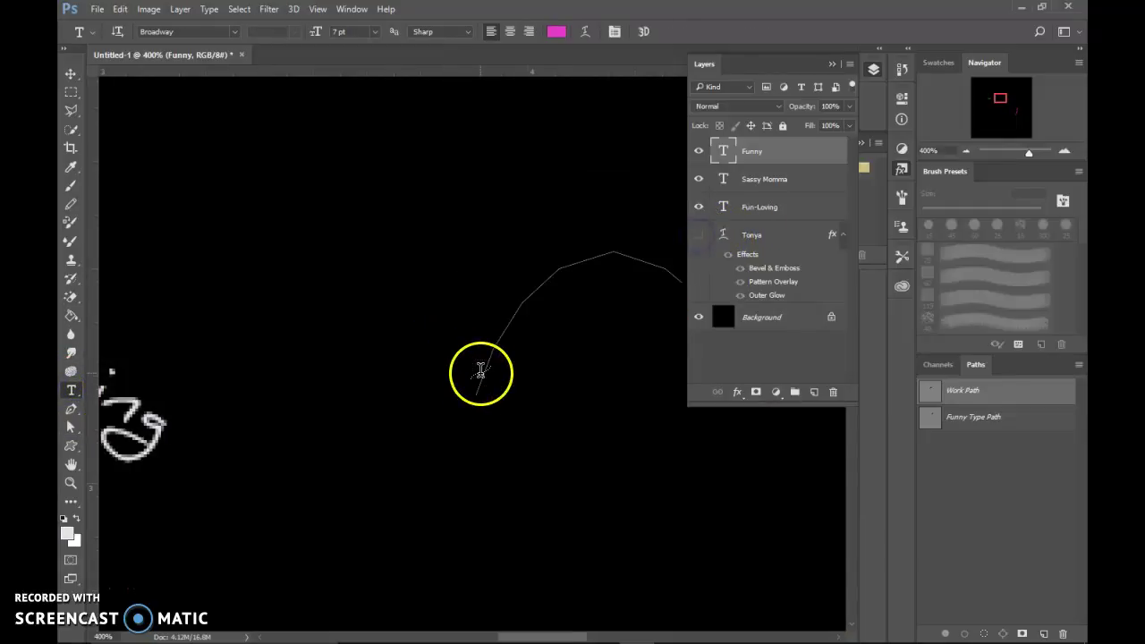
click(480, 374)
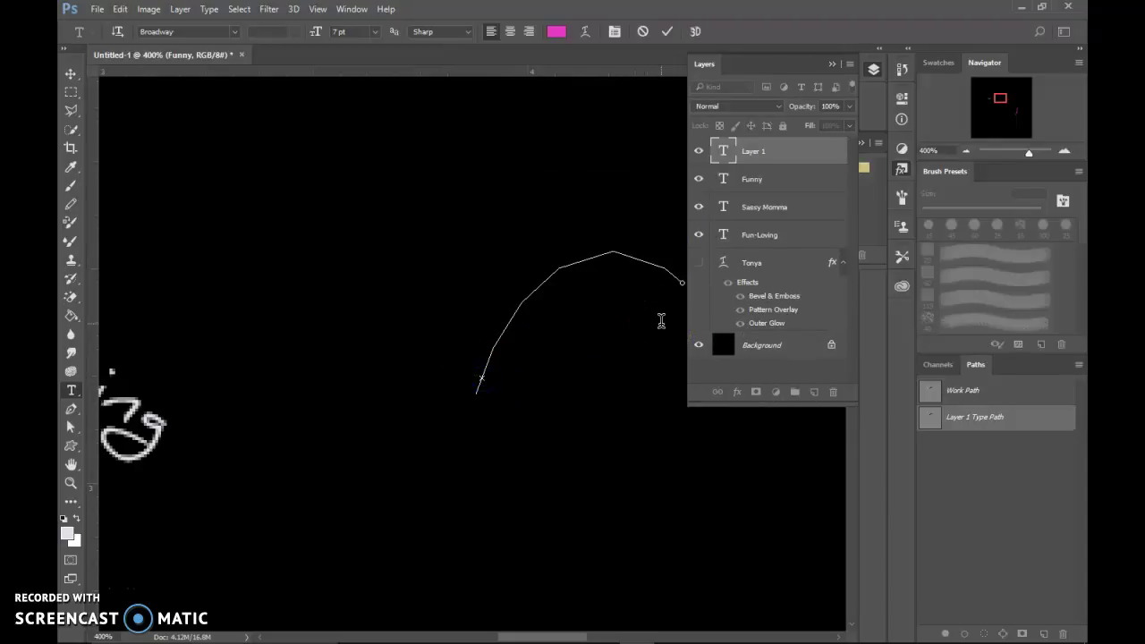
text(Fun Joy Life)
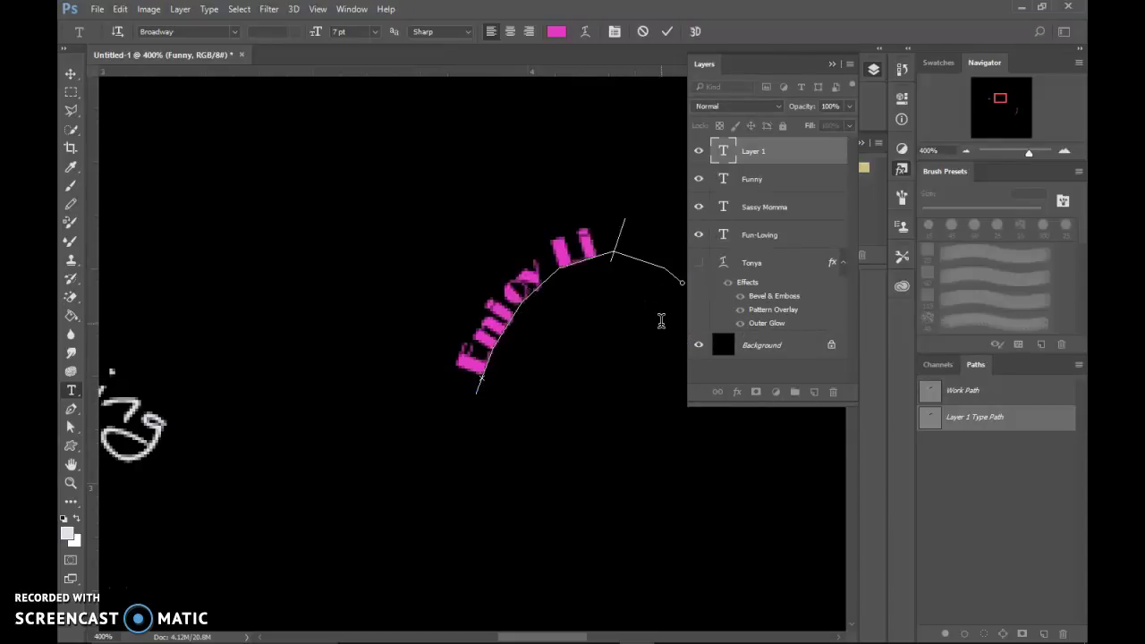
Step: Set the whole "Enjoy Life" text to the Agency FB font at 11 pt
click(515, 298)
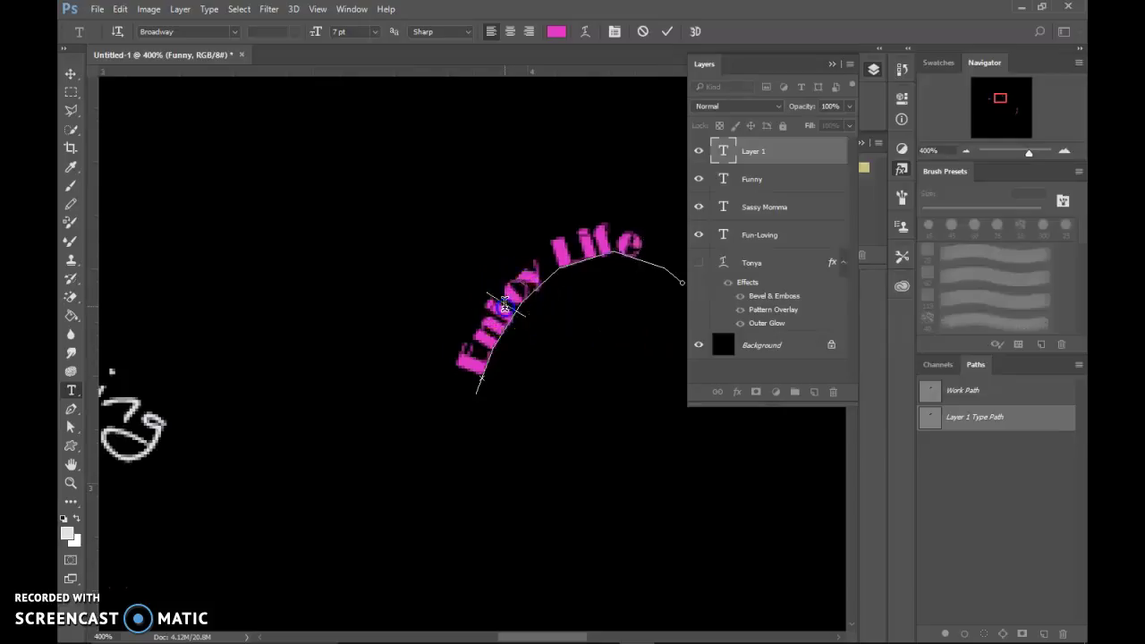
triple_click(510, 303)
click(200, 34)
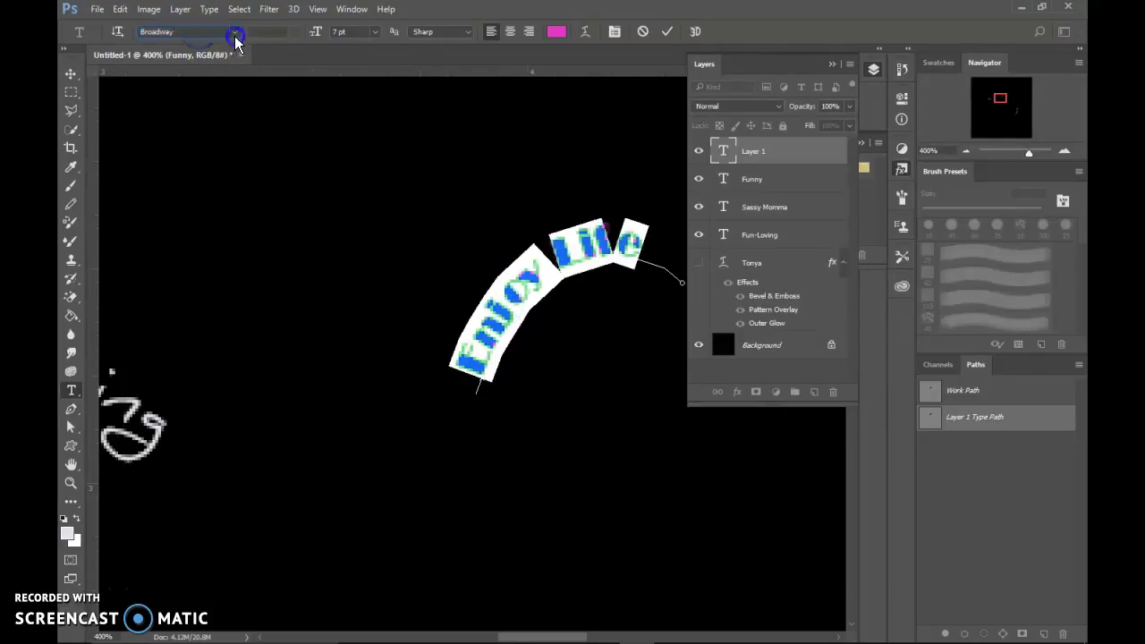
click(235, 36)
click(256, 240)
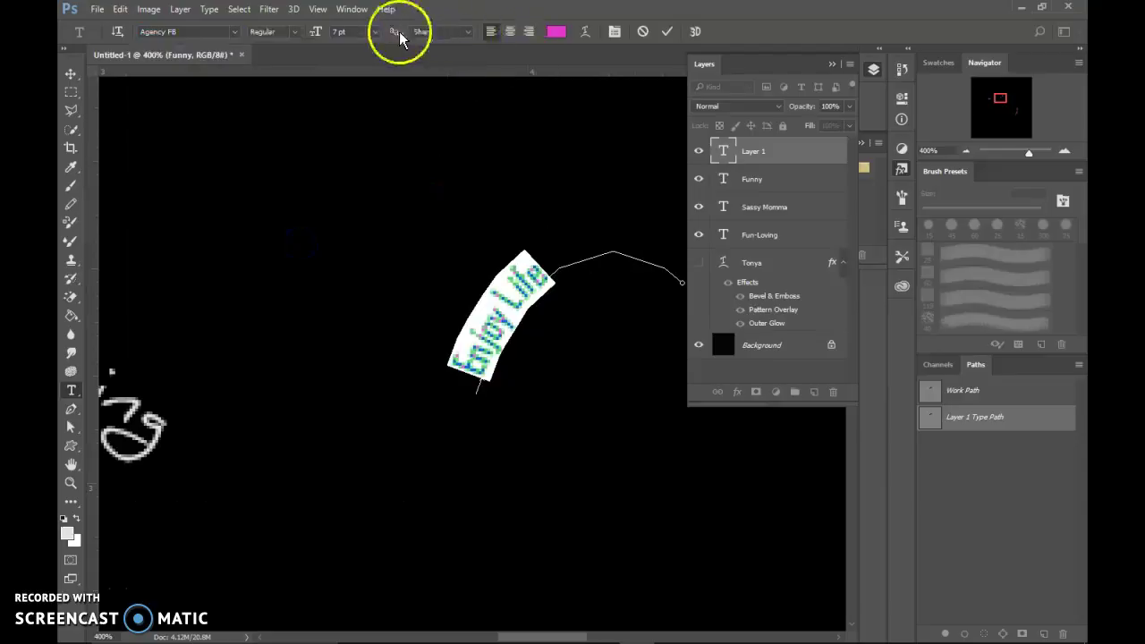
drag(316, 34, 318, 39)
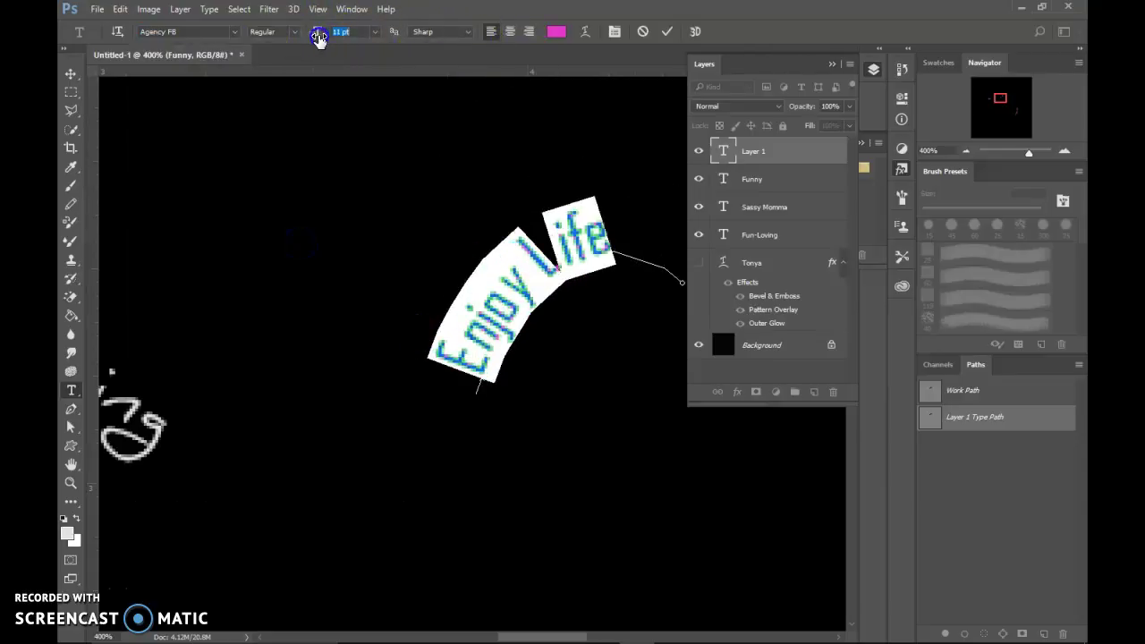
Step: Color the "Enjoy Life" text green, commit it and show the name text layer again
click(555, 28)
click(820, 115)
click(899, 183)
click(1039, 62)
click(666, 31)
click(697, 262)
key(ctrl+minus)
key(ctrl+minus)
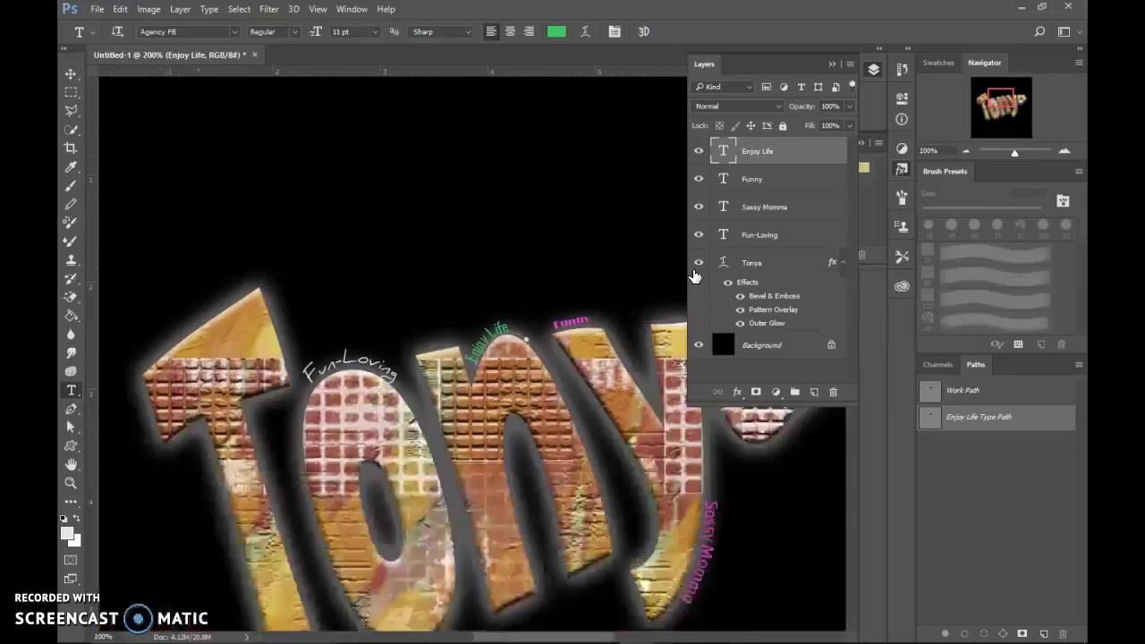
click(445, 392)
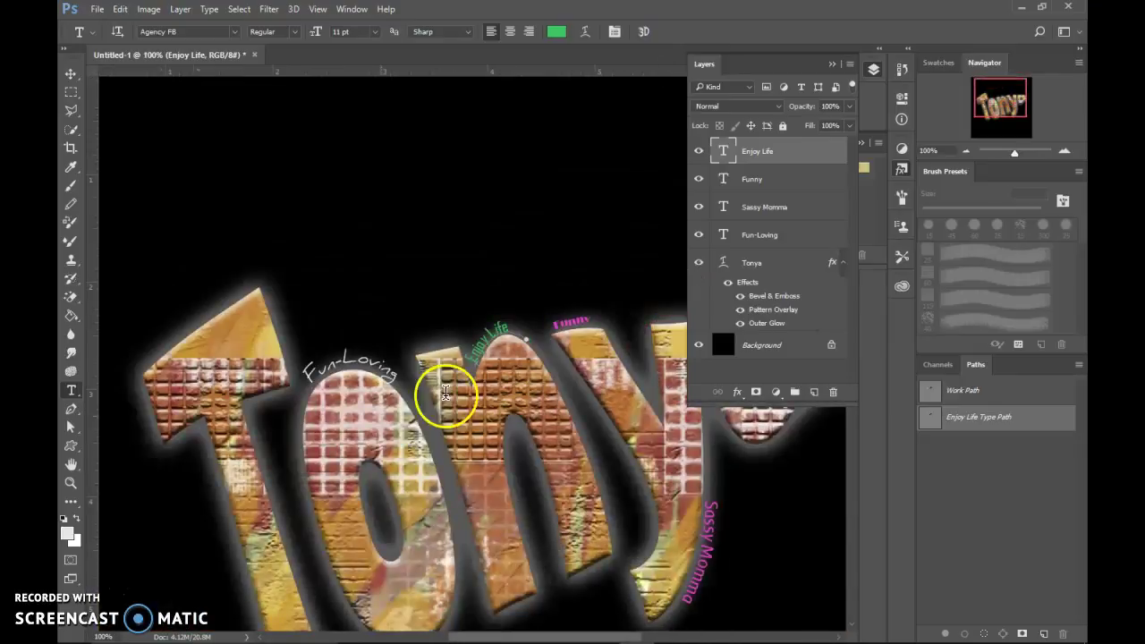
click(73, 428)
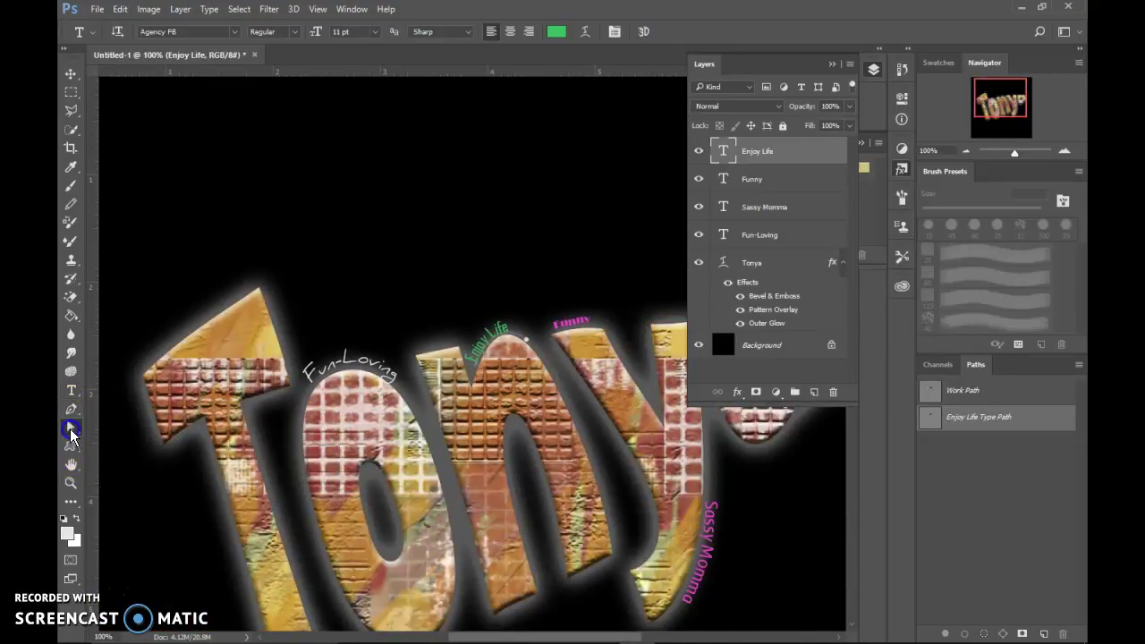
drag(71, 432, 121, 442)
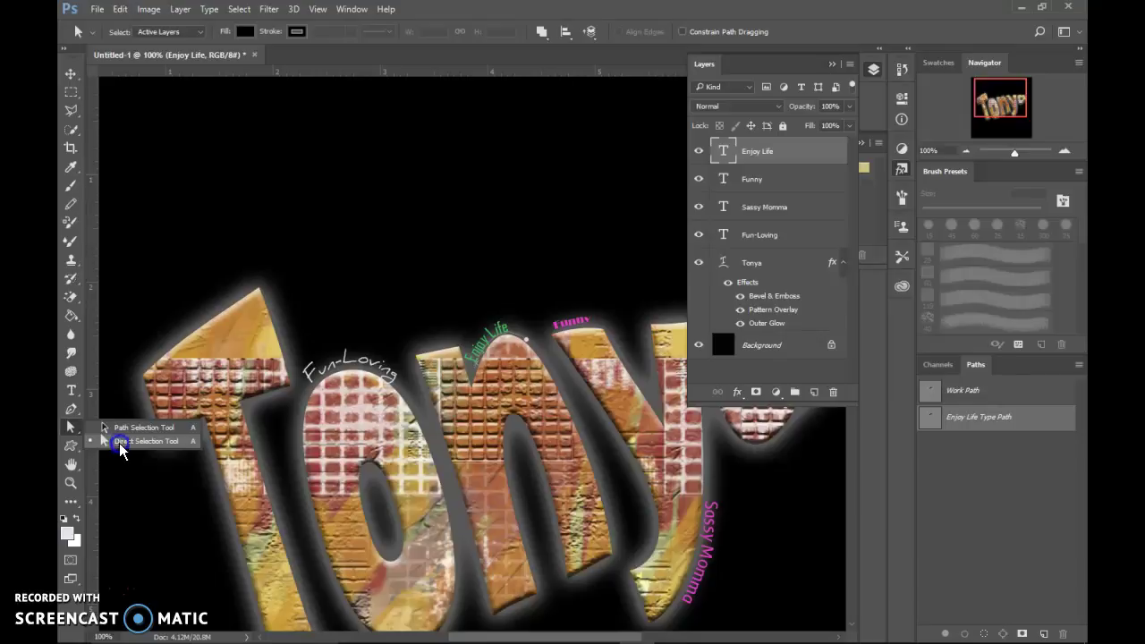
drag(121, 448, 121, 442)
click(74, 396)
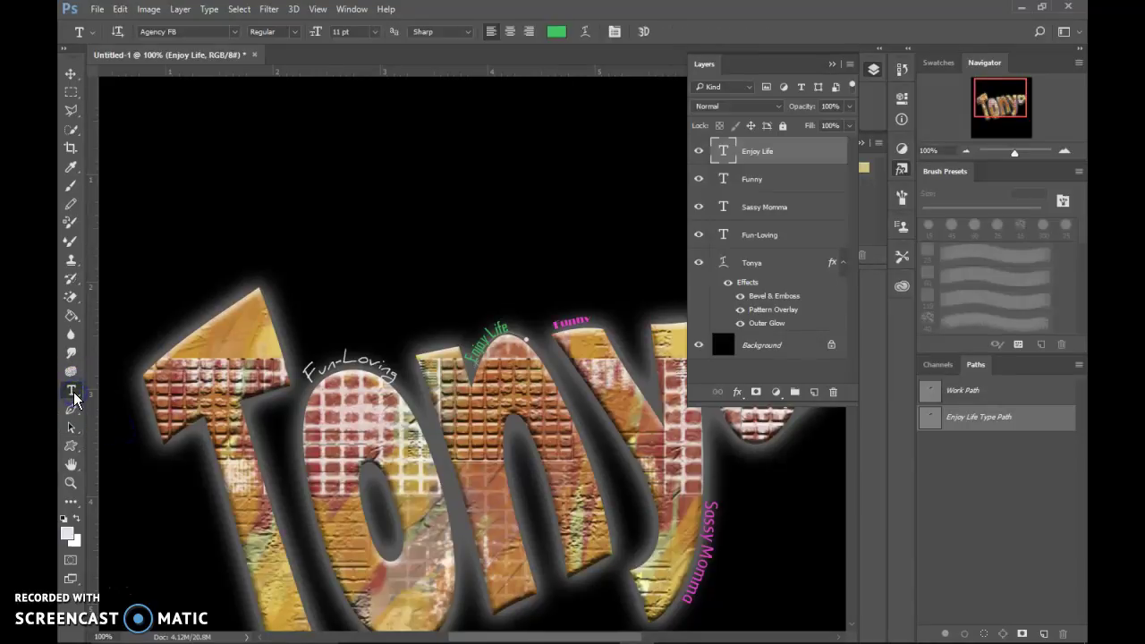
click(73, 429)
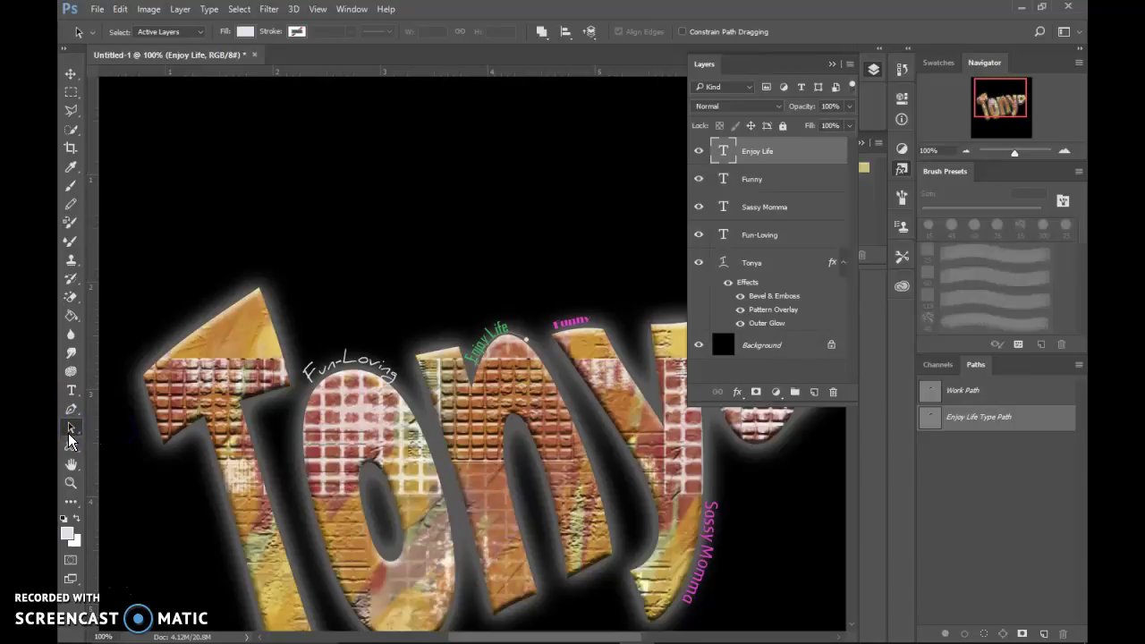
Step: Draw a curved Pen path along the T's slanted top edge and around its peak, then deselect the path
click(70, 409)
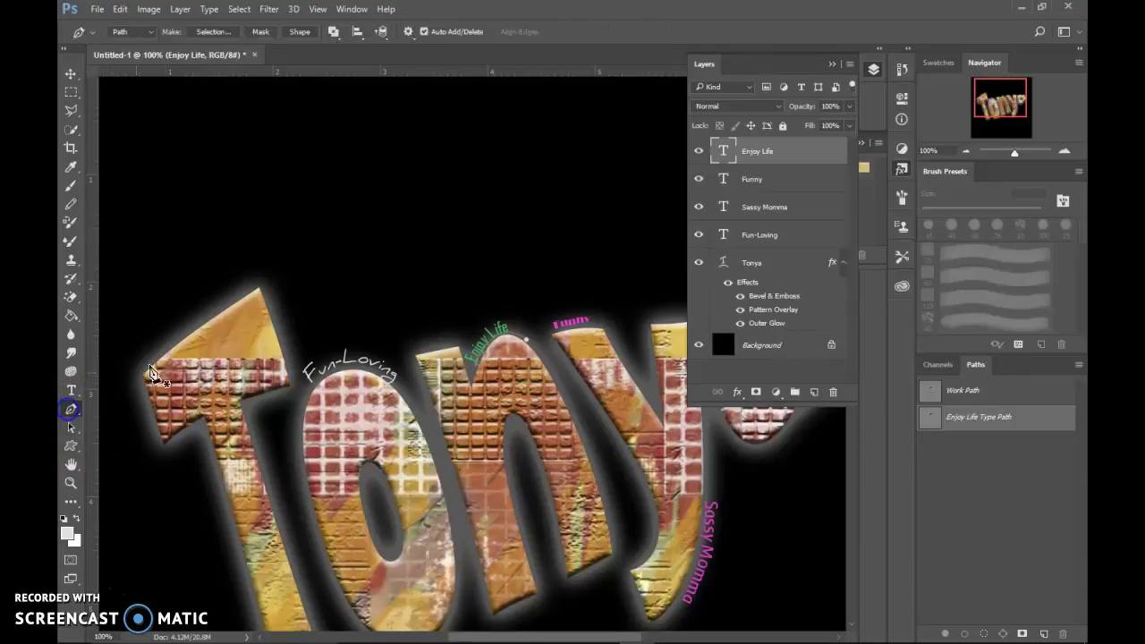
click(154, 354)
click(257, 284)
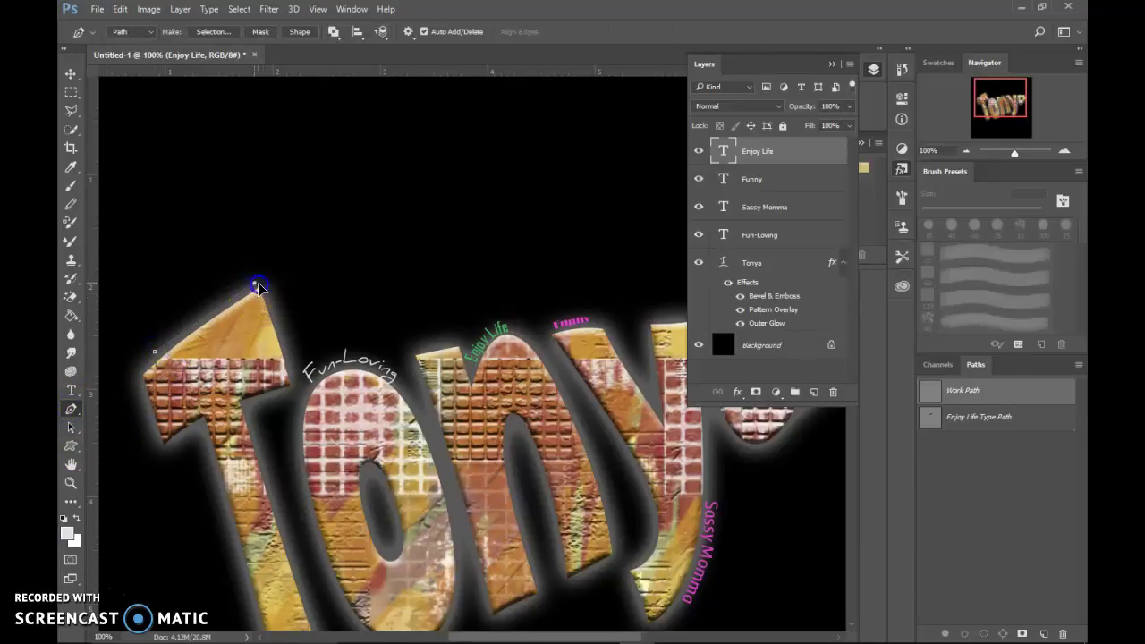
click(433, 284)
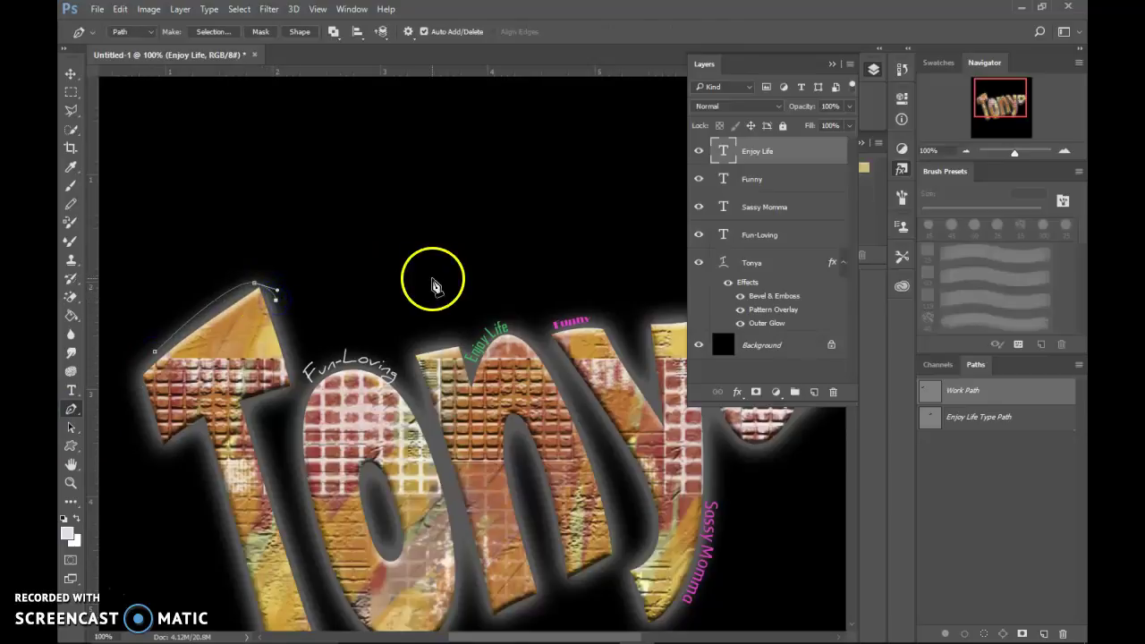
click(279, 305)
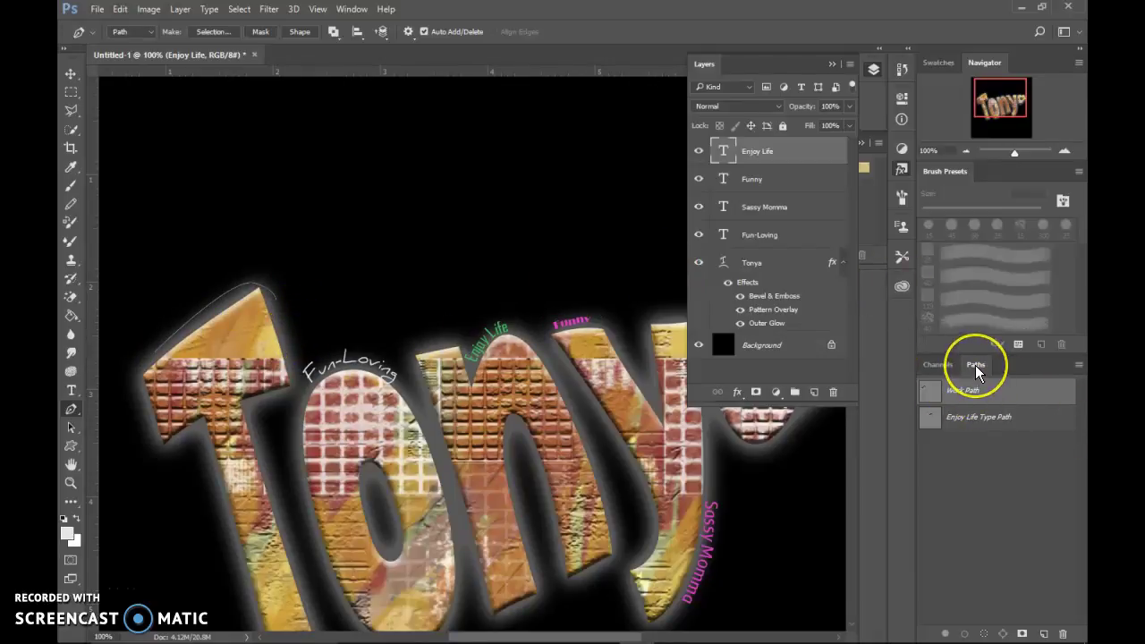
click(963, 519)
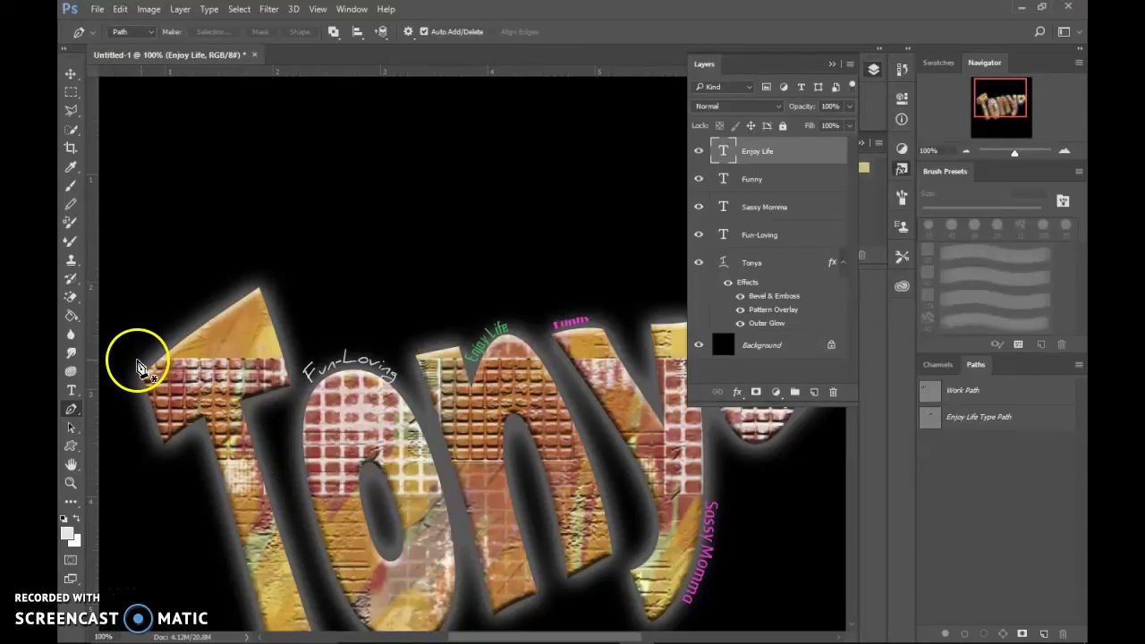
Step: Draw an open four-point Pen path of straight segments along the T's slanted top edge, then deselect the path
click(137, 358)
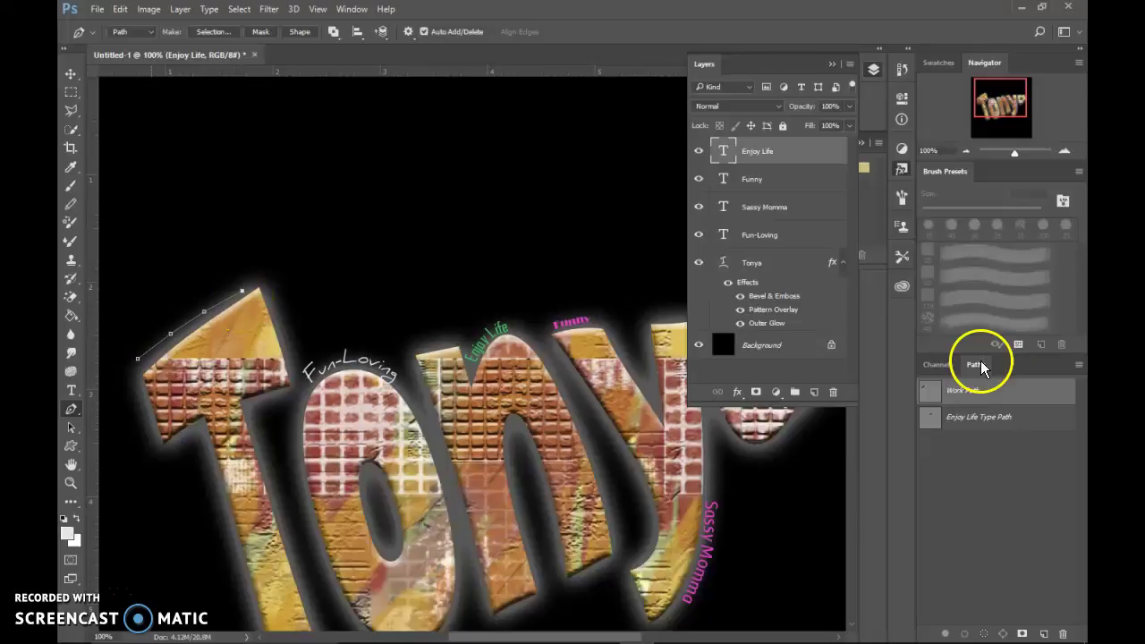
click(1016, 521)
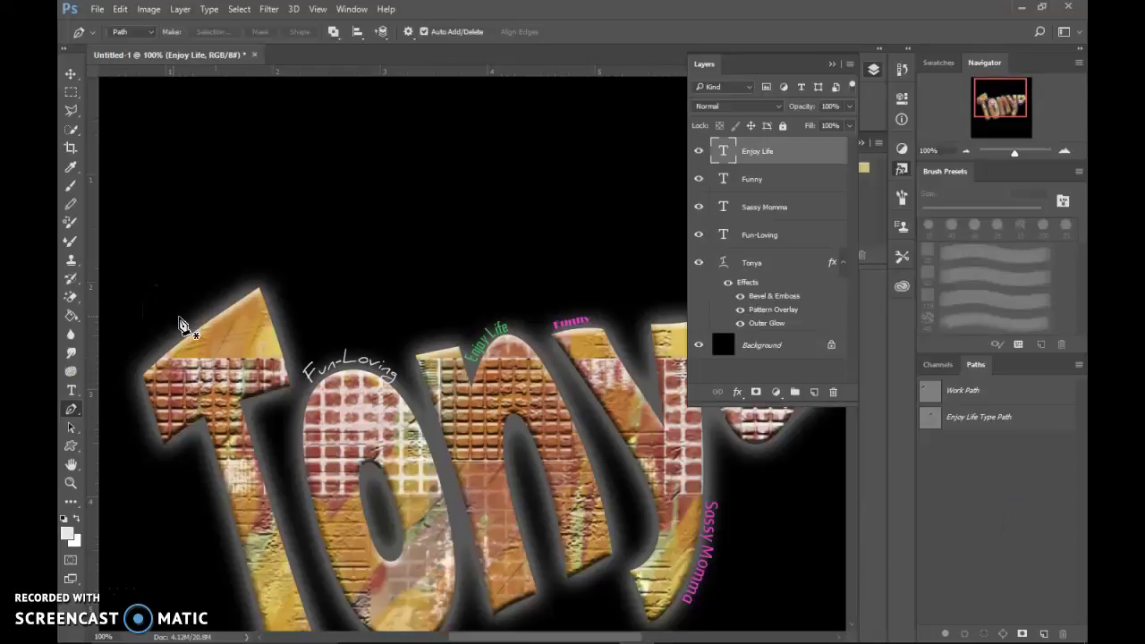
scroll(360, 425, down, 5)
scroll(364, 437, up, 5)
scroll(367, 438, down, 4)
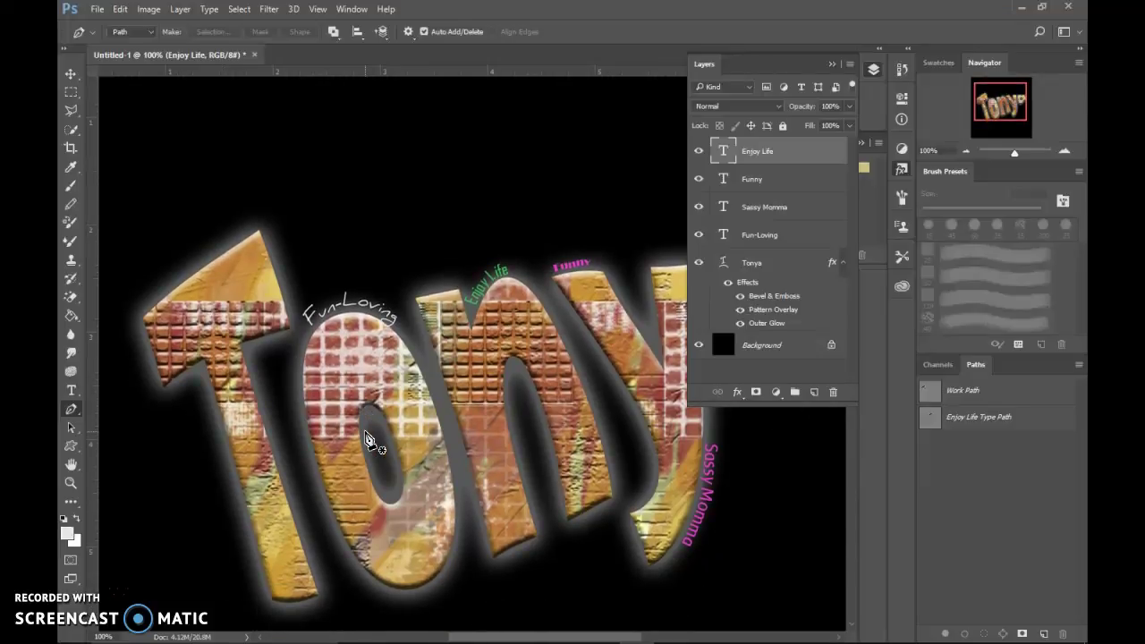